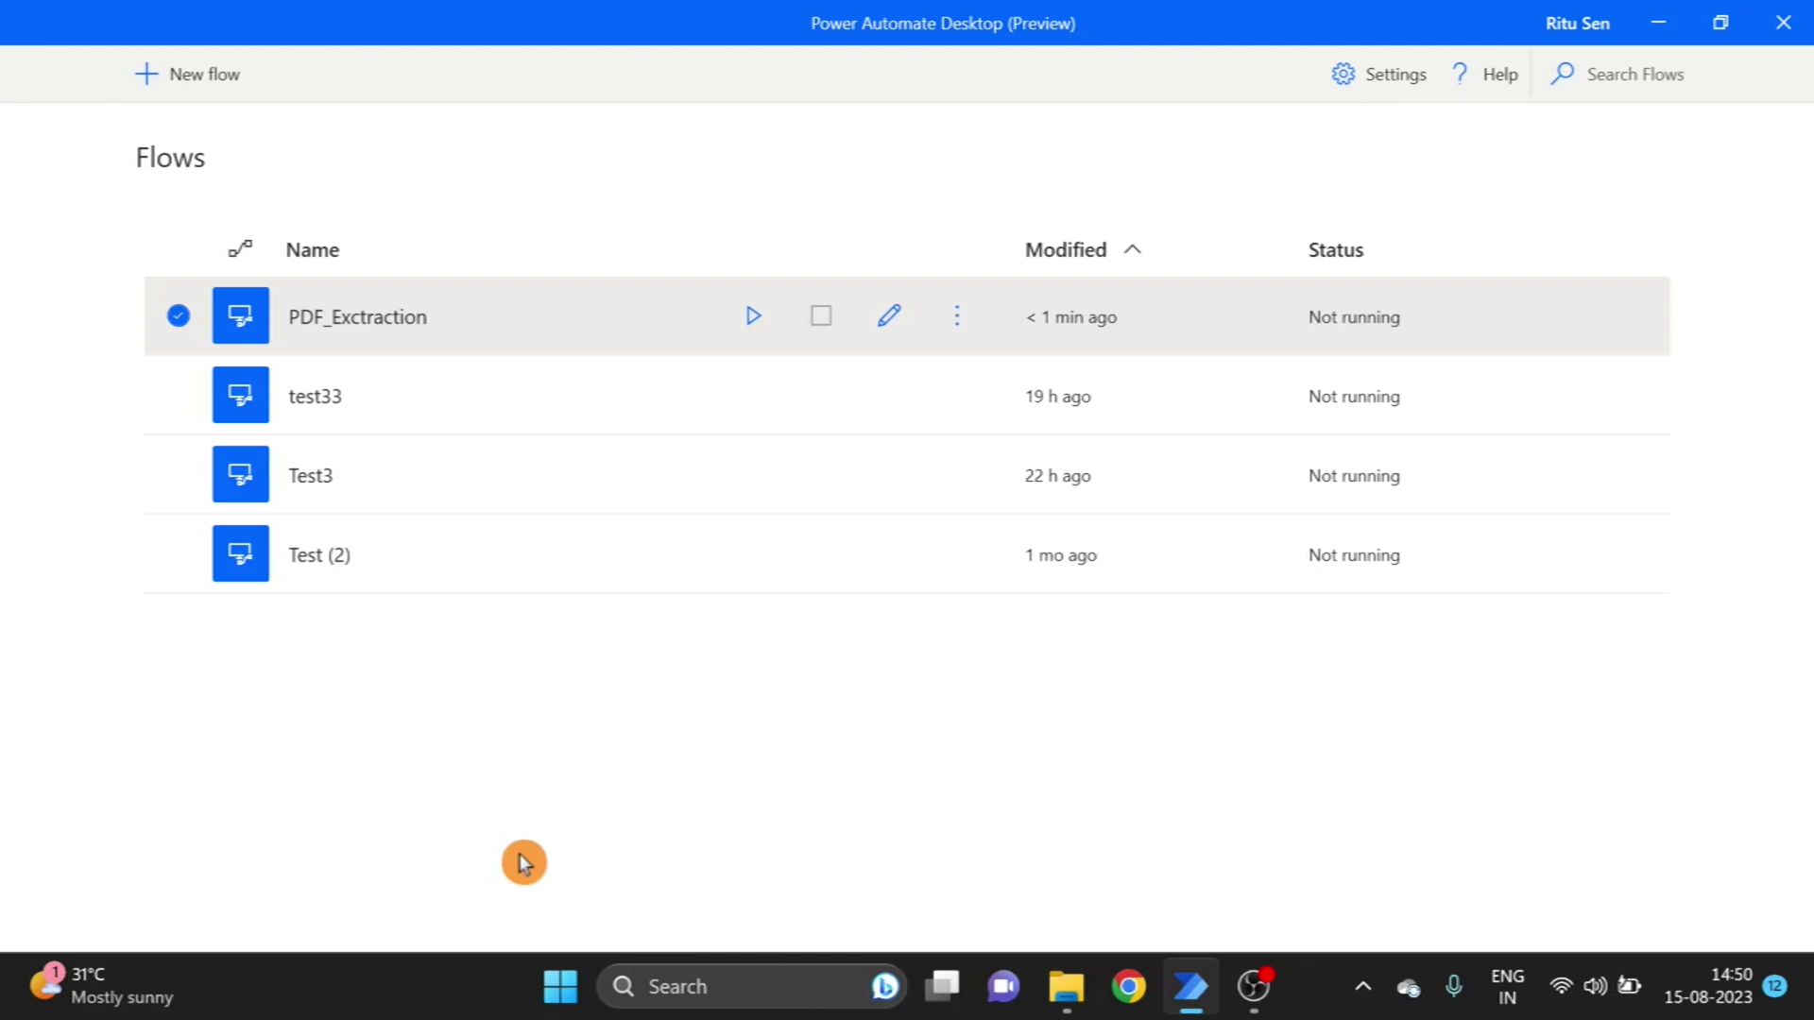
- Create a new flow named PDF_Extraction and open its designer
{"action": "left_click", "coordinate": [182, 74]}
{"action": "left_click", "coordinate": [1211, 241]}
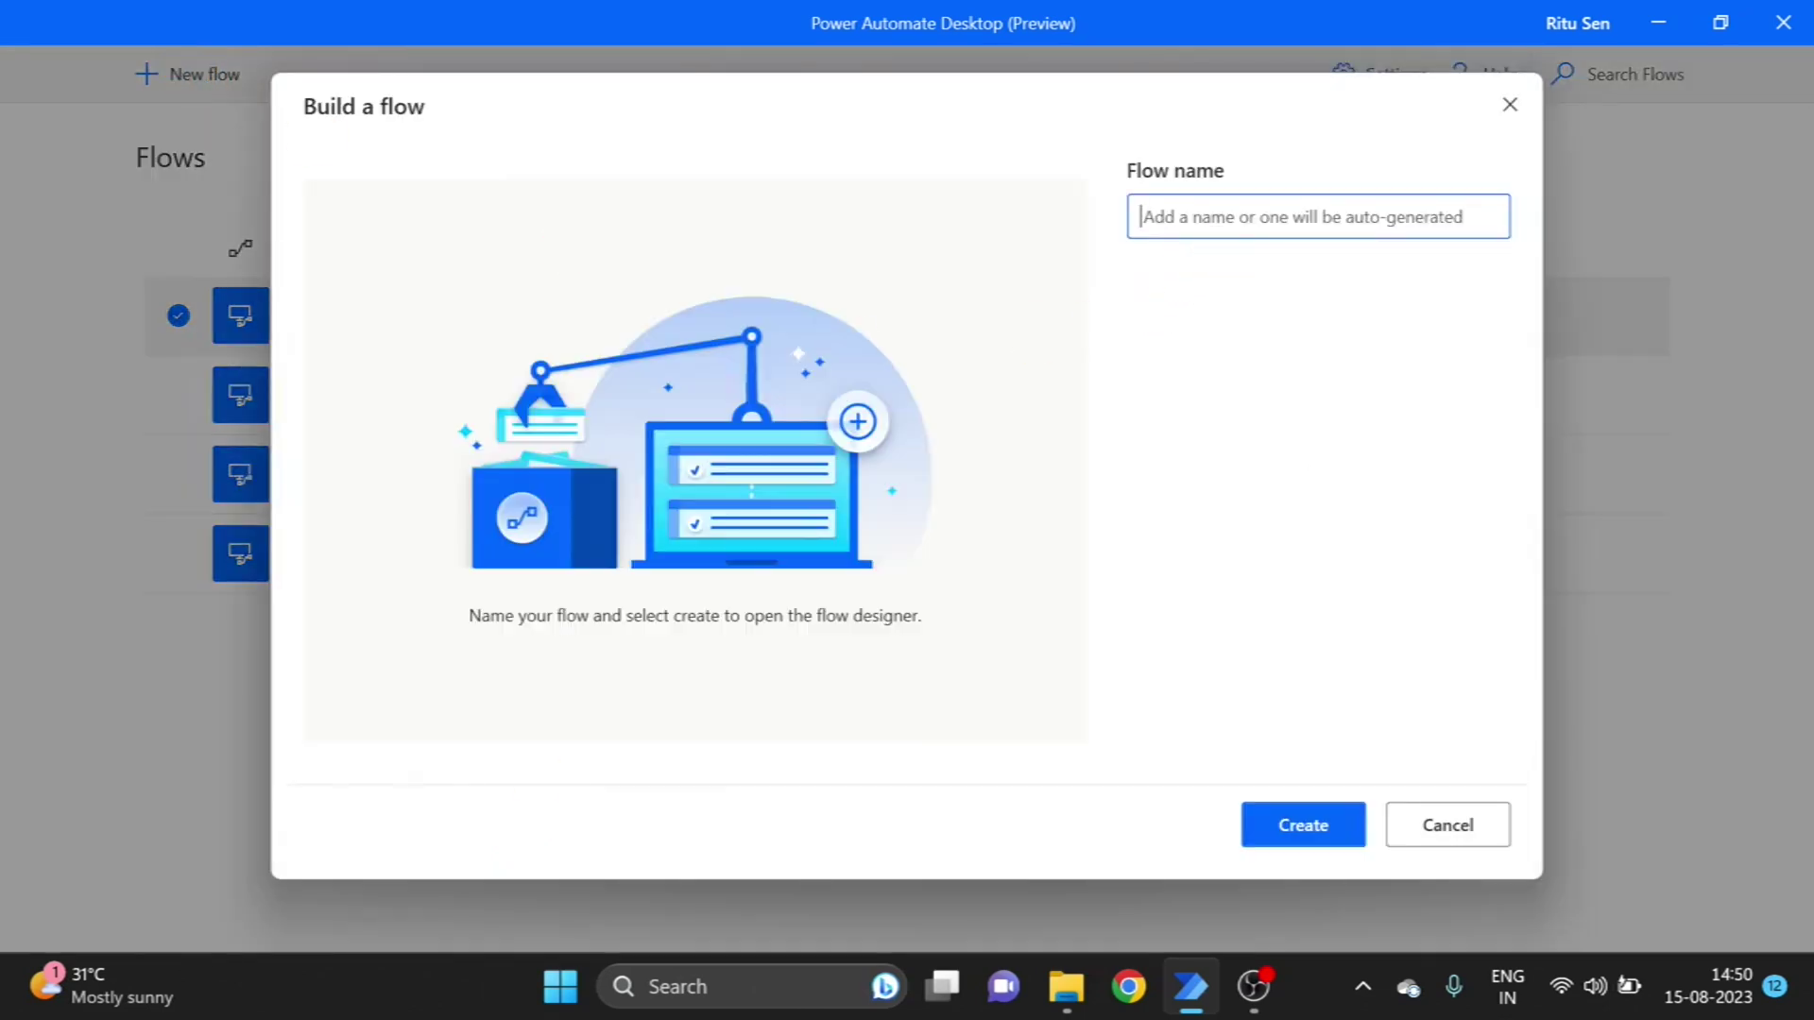
{"action": "type", "text": "PDF_Extraction"}
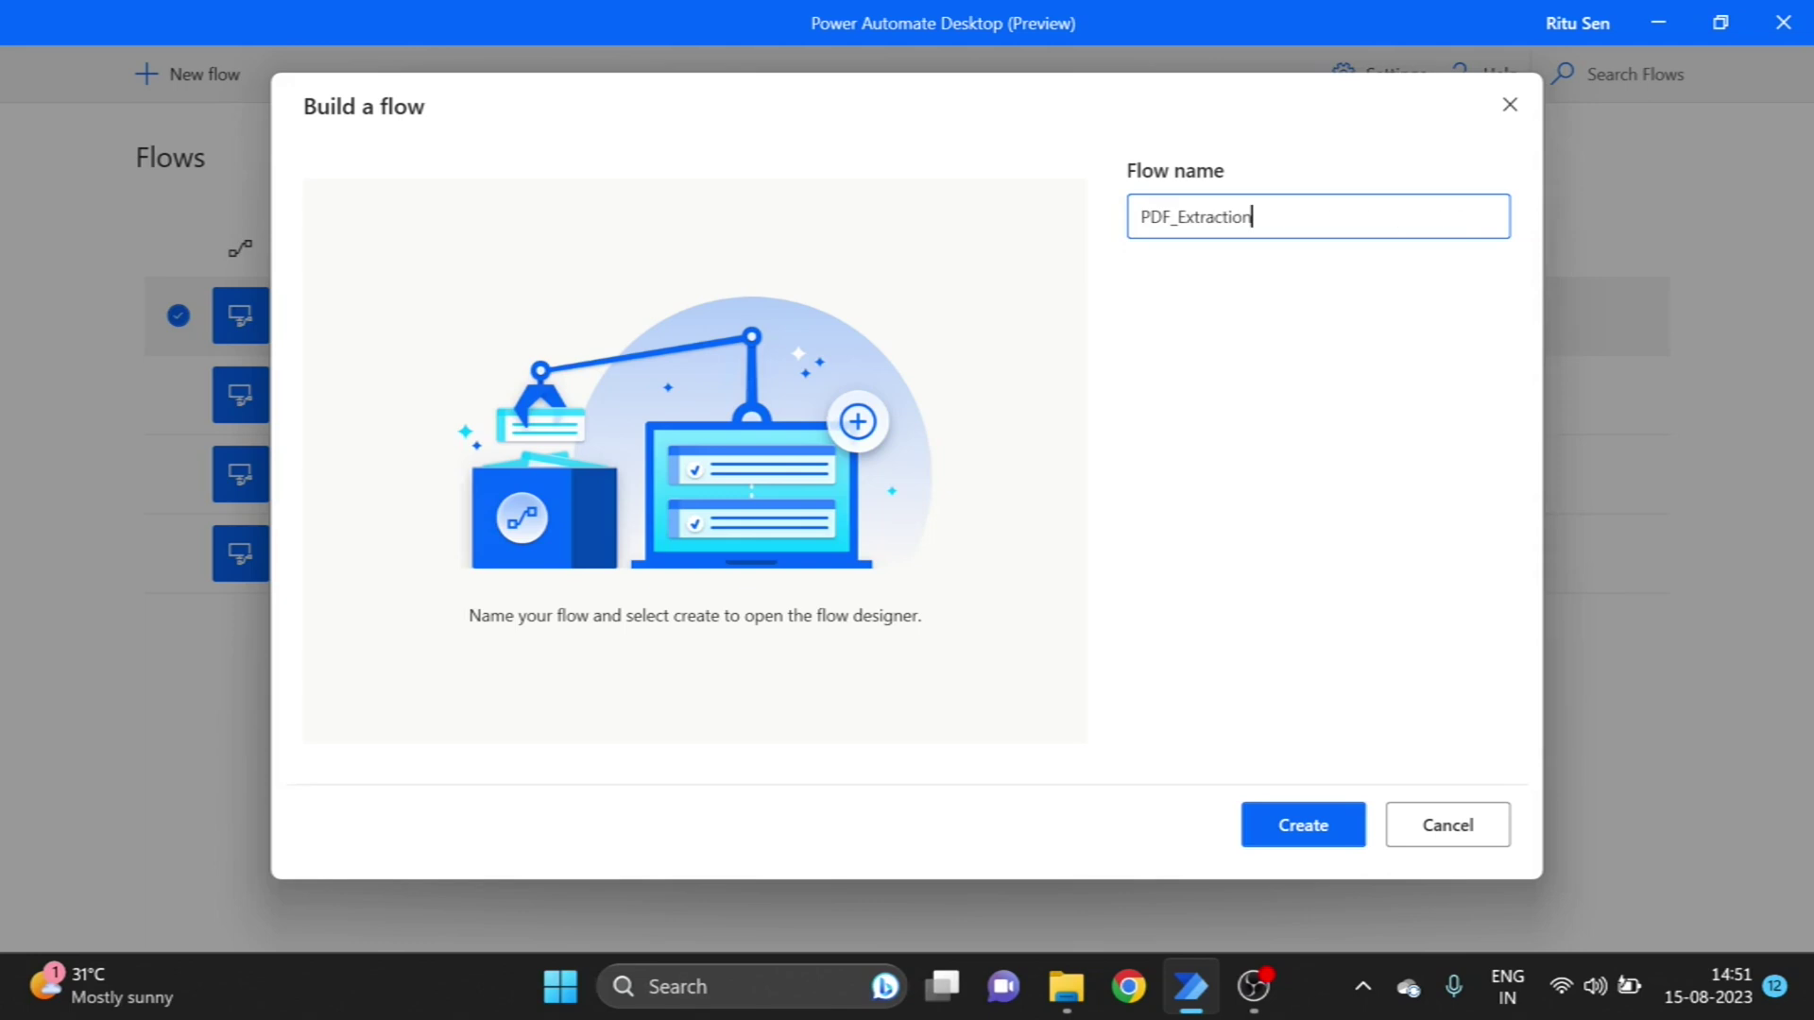
{"action": "left_click", "coordinate": [1302, 829]}
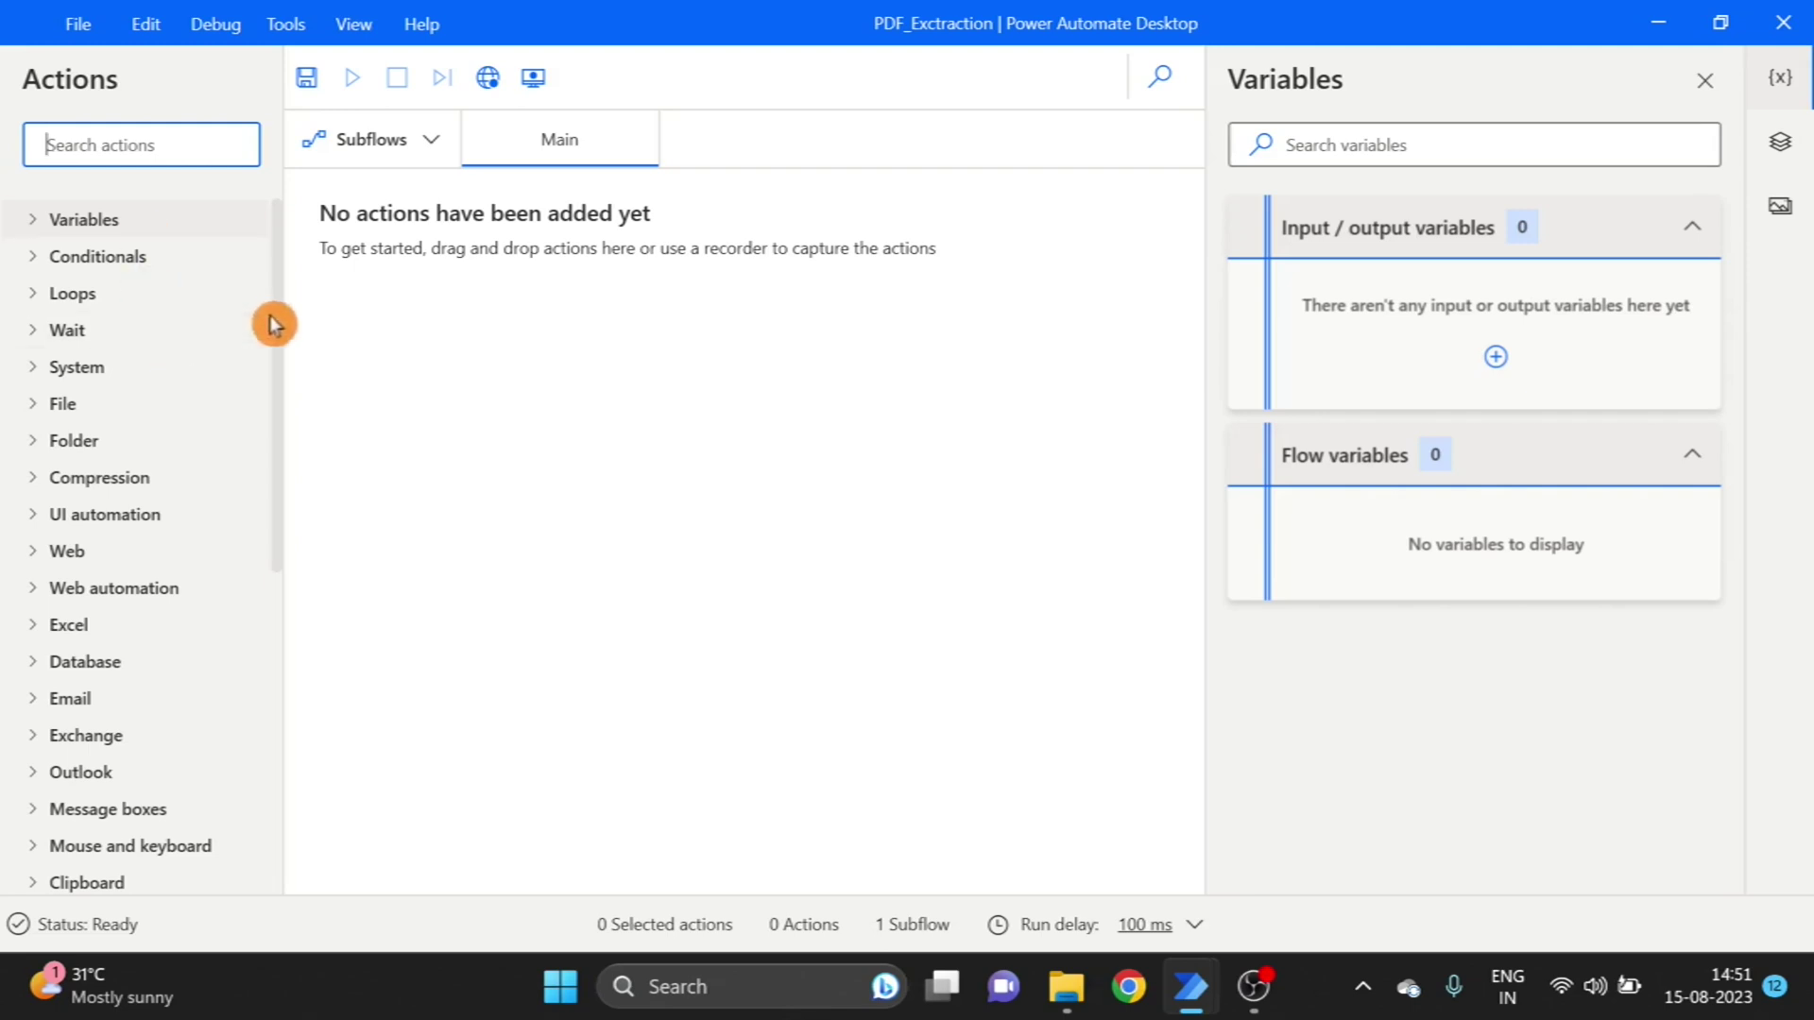
- Add a Launch Excel action that opens SplitFunction\PDFdata.xlsx
{"action": "left_click_drag", "start_coordinate": [274, 324], "coordinate": [275, 396]}
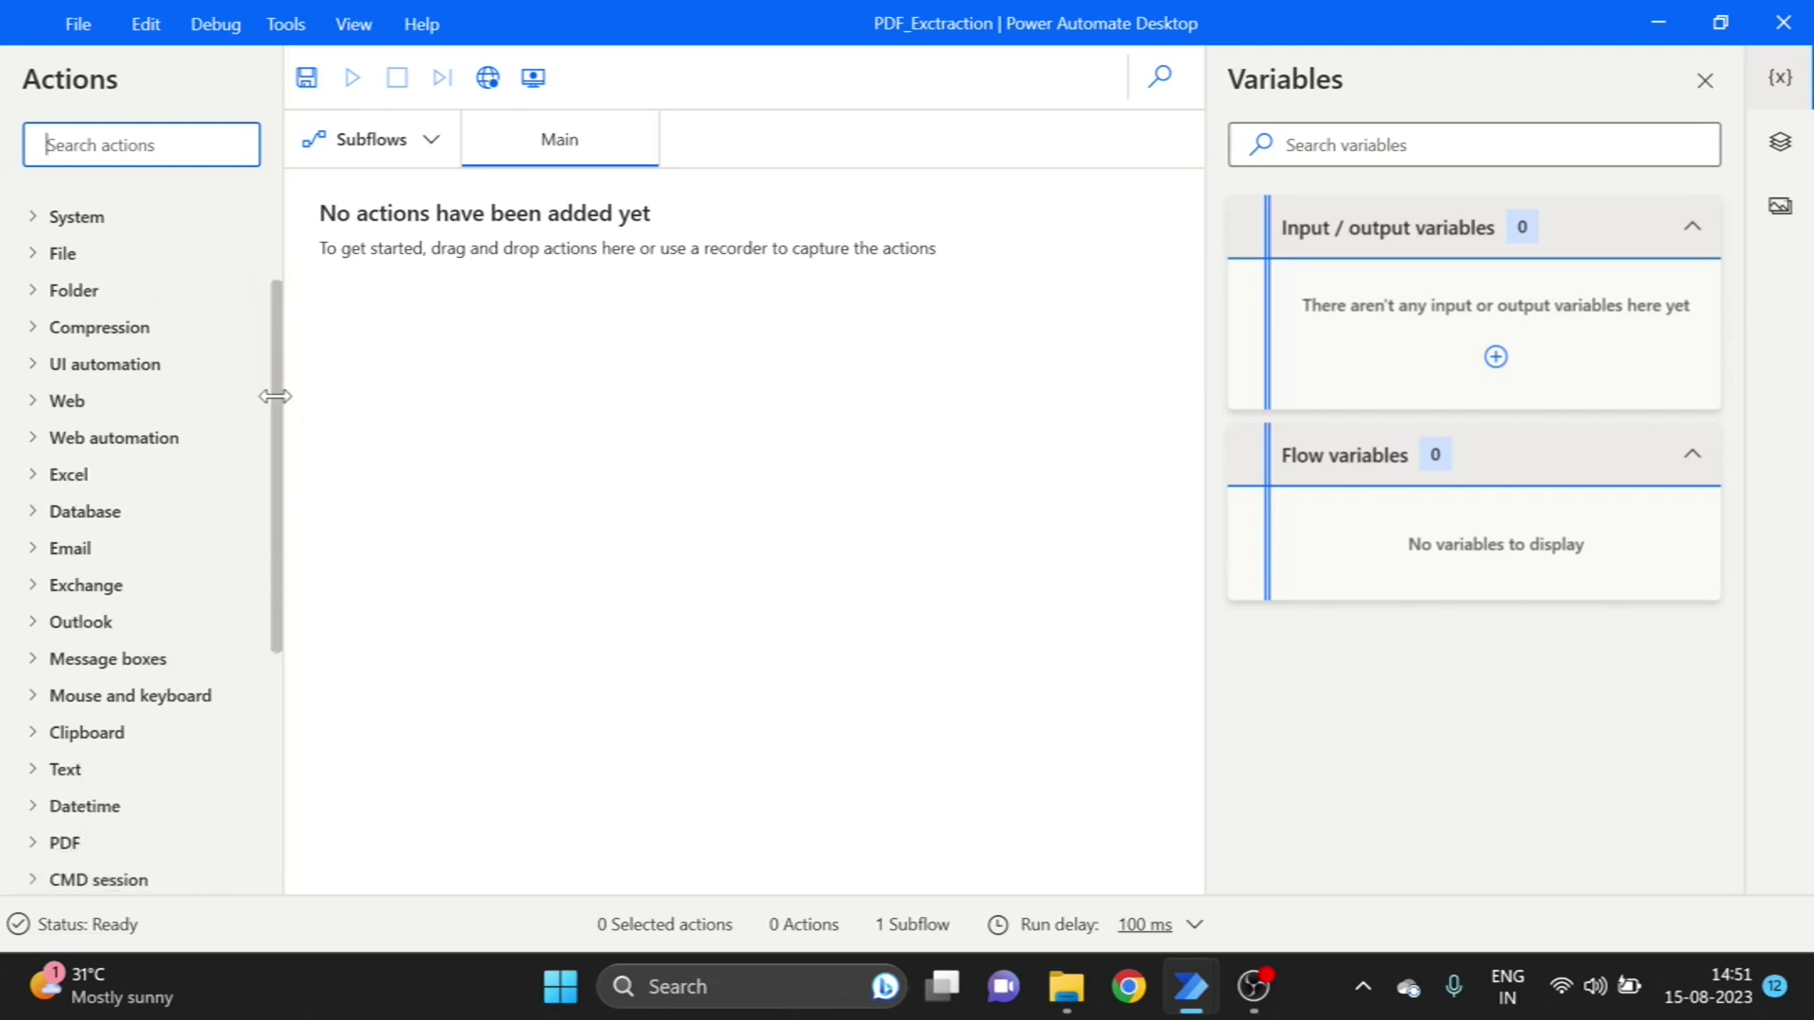
{"action": "left_click", "coordinate": [43, 474]}
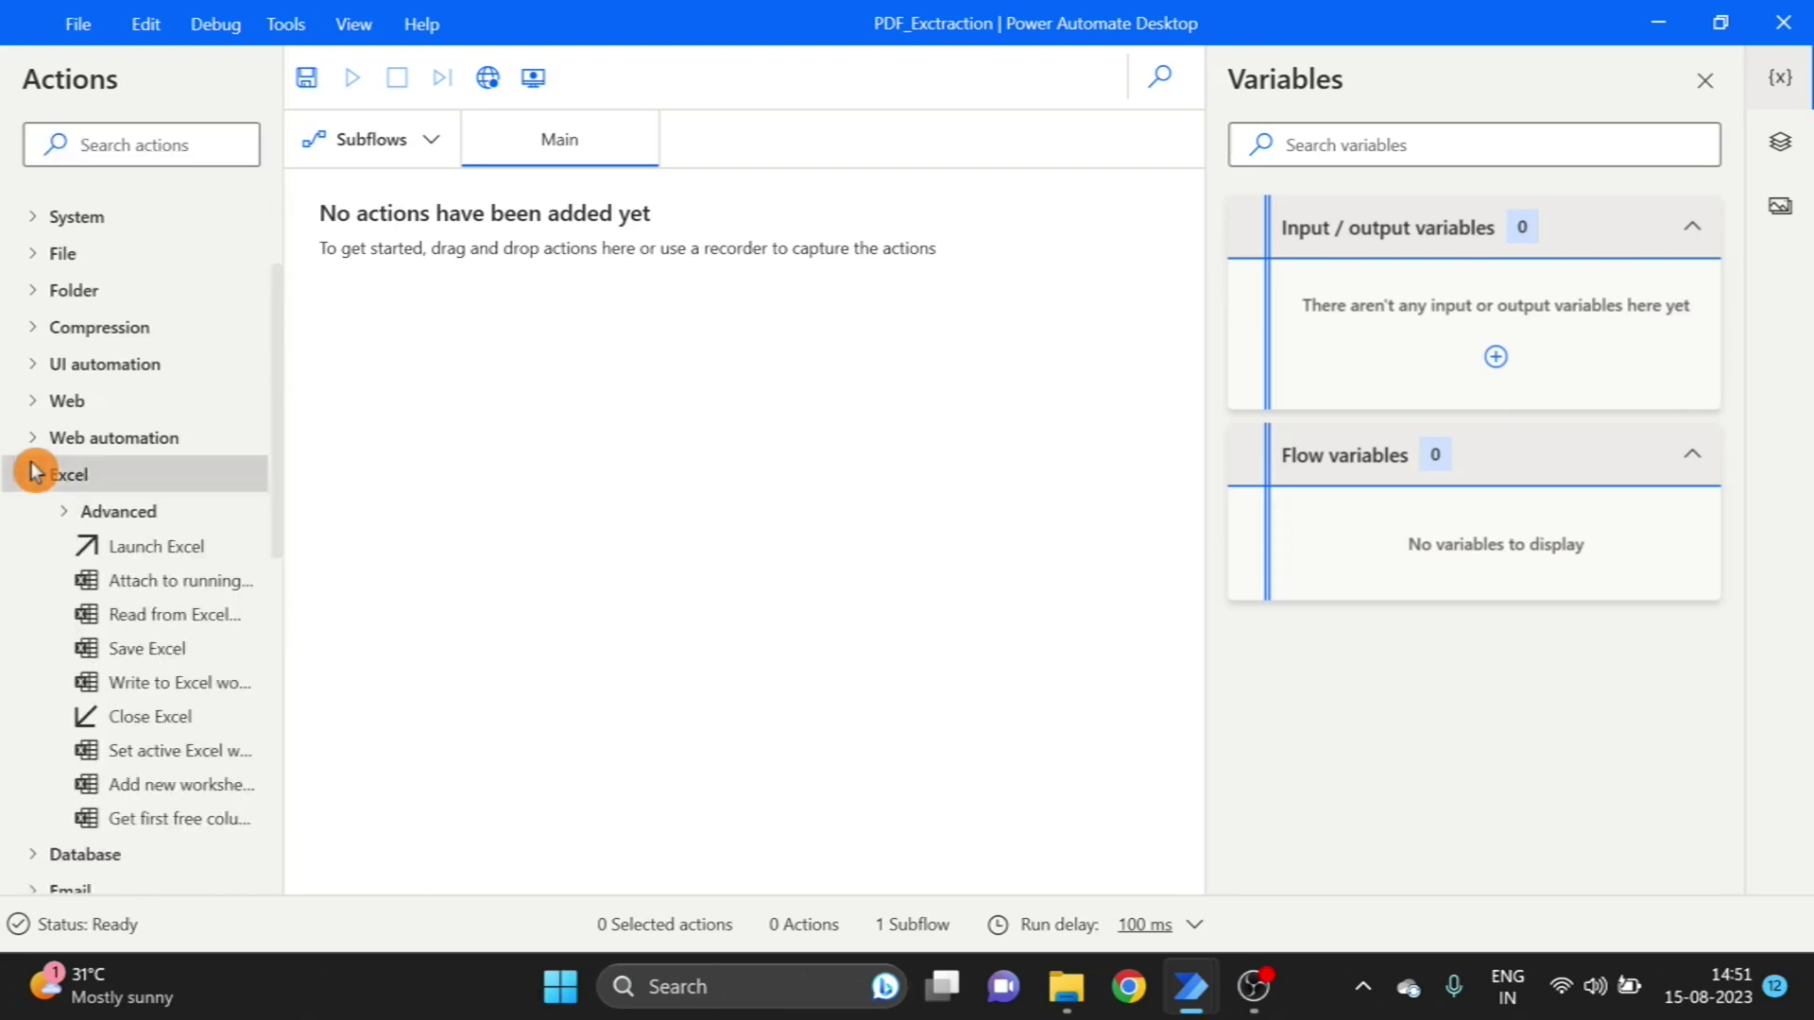
{"action": "left_click", "coordinate": [178, 556]}
{"action": "left_click_drag", "start_coordinate": [177, 557], "coordinate": [656, 268]}
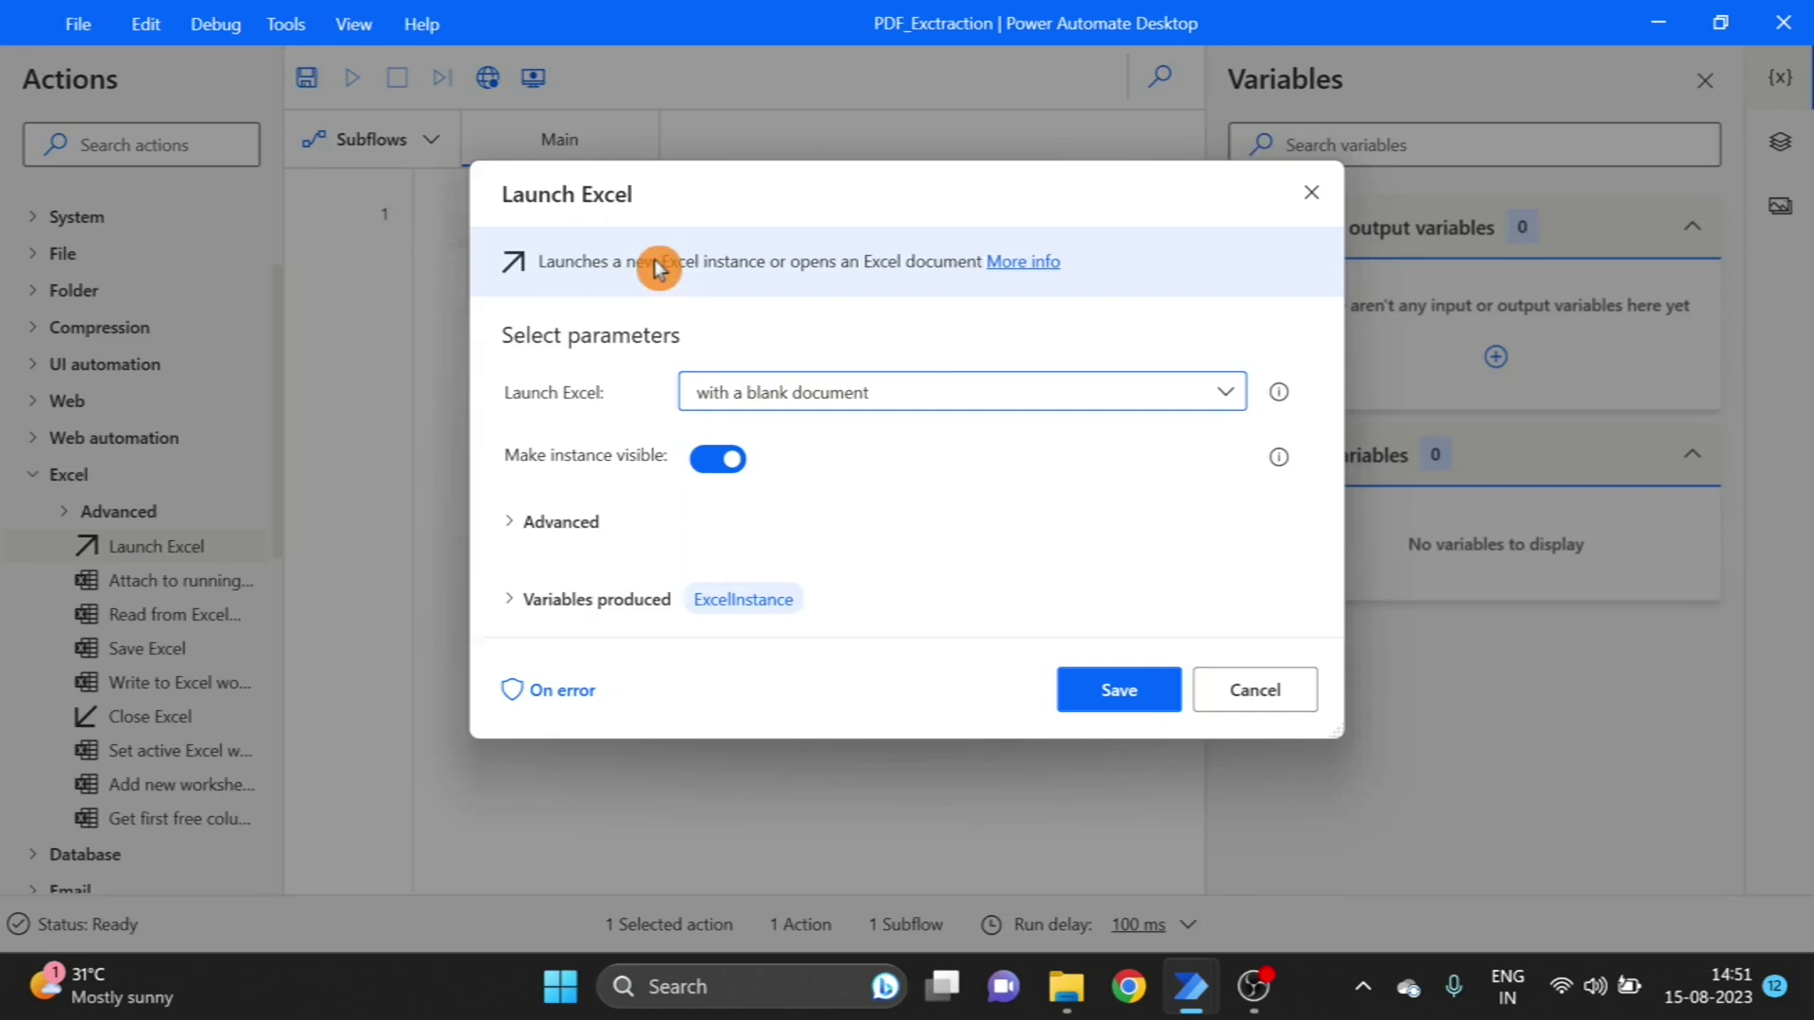
{"action": "left_click", "coordinate": [1233, 397]}
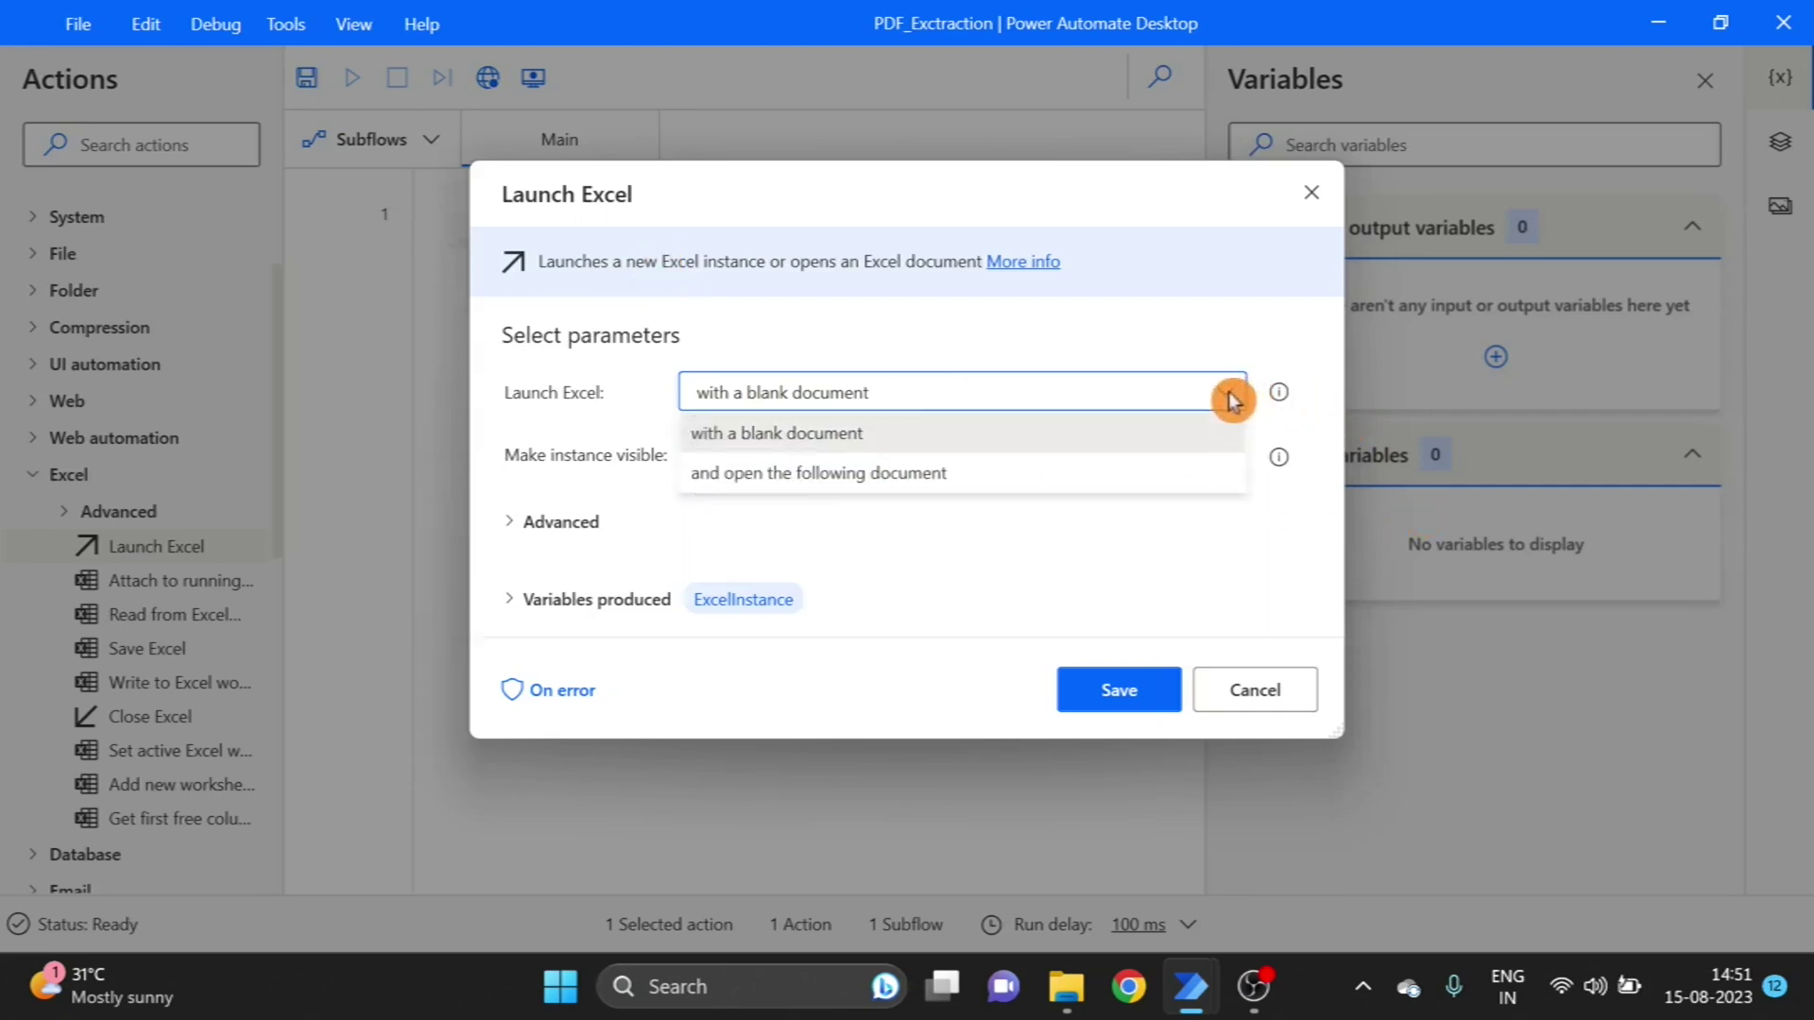
{"action": "left_click", "coordinate": [1167, 485]}
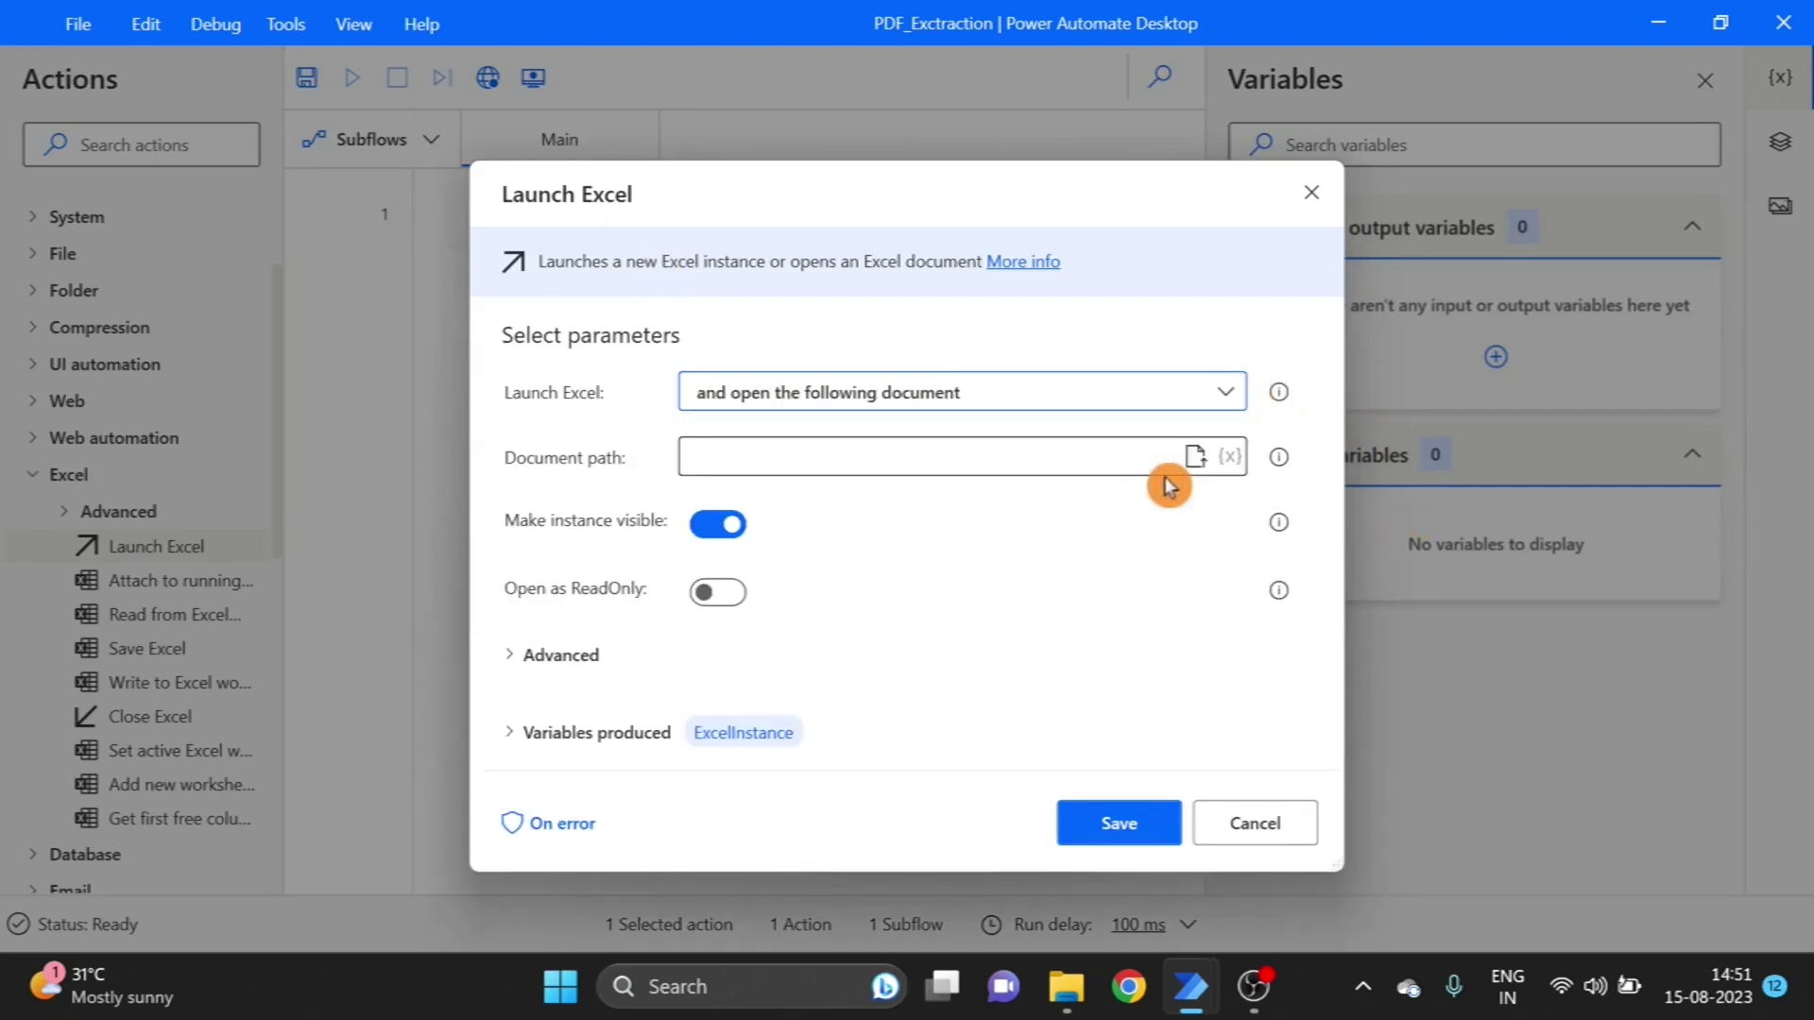
{"action": "left_click", "coordinate": [1193, 458]}
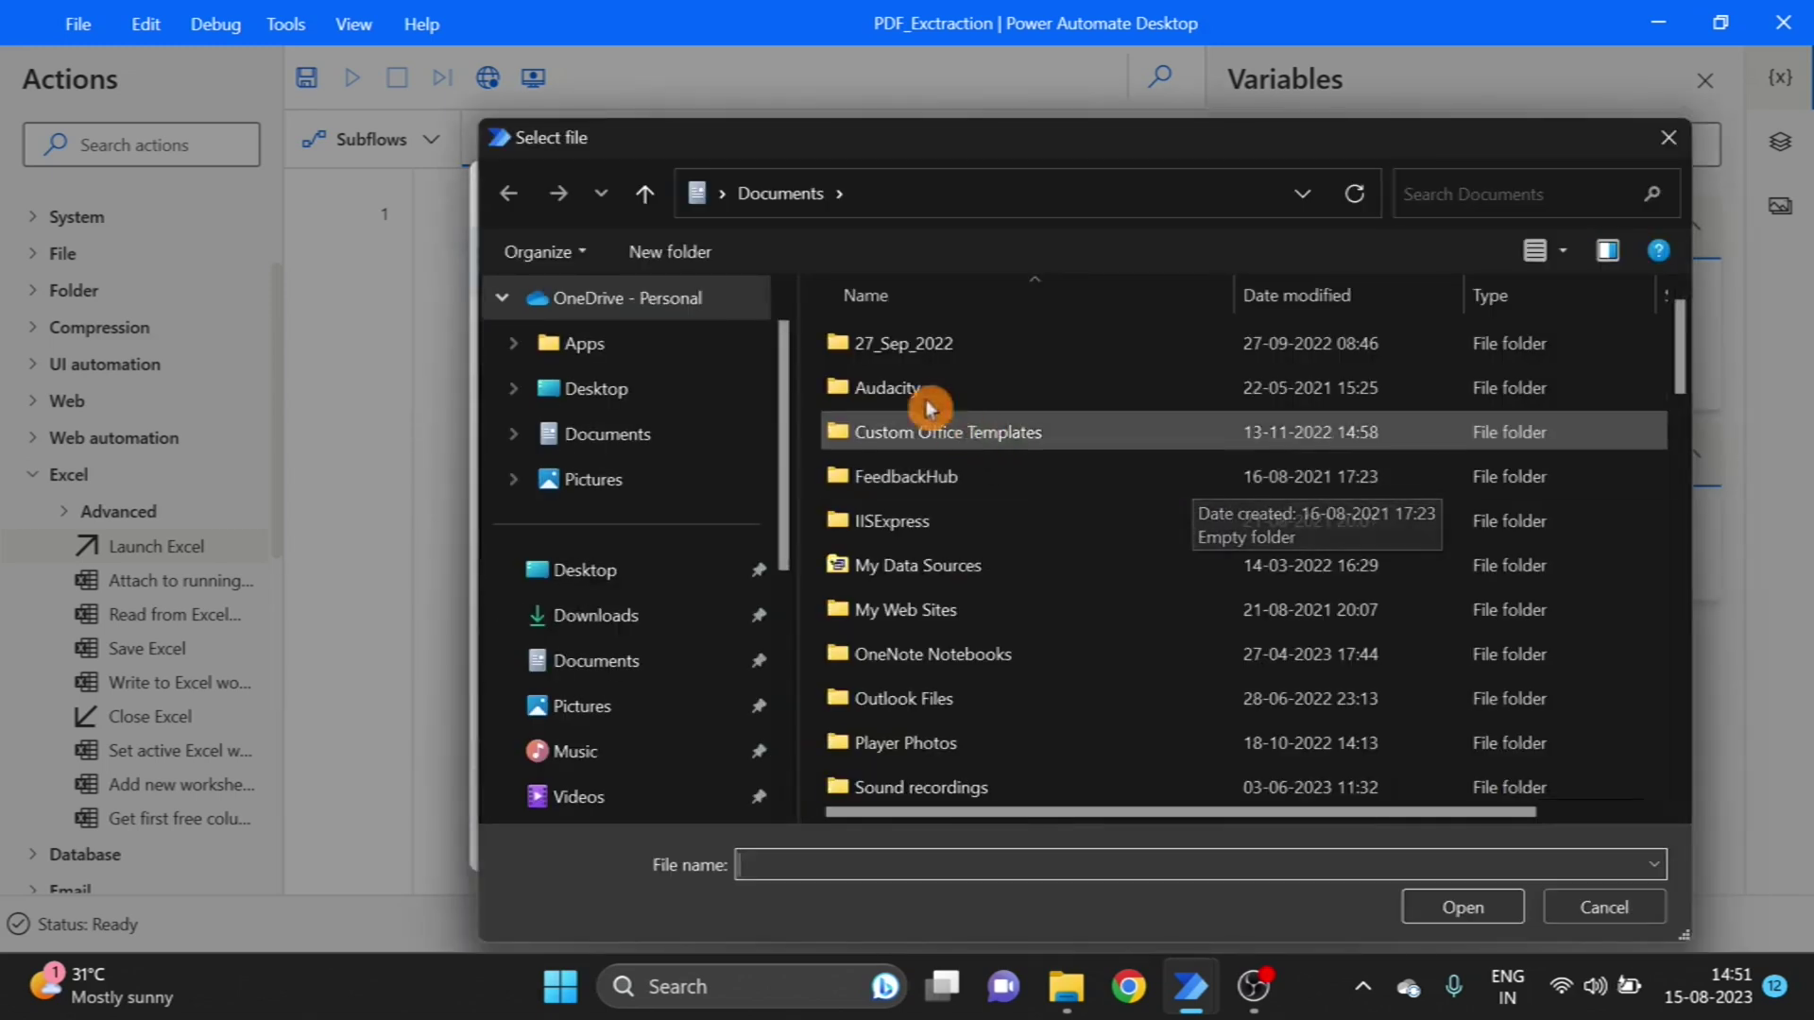
{"action": "left_click_drag", "start_coordinate": [790, 402], "coordinate": [781, 547]}
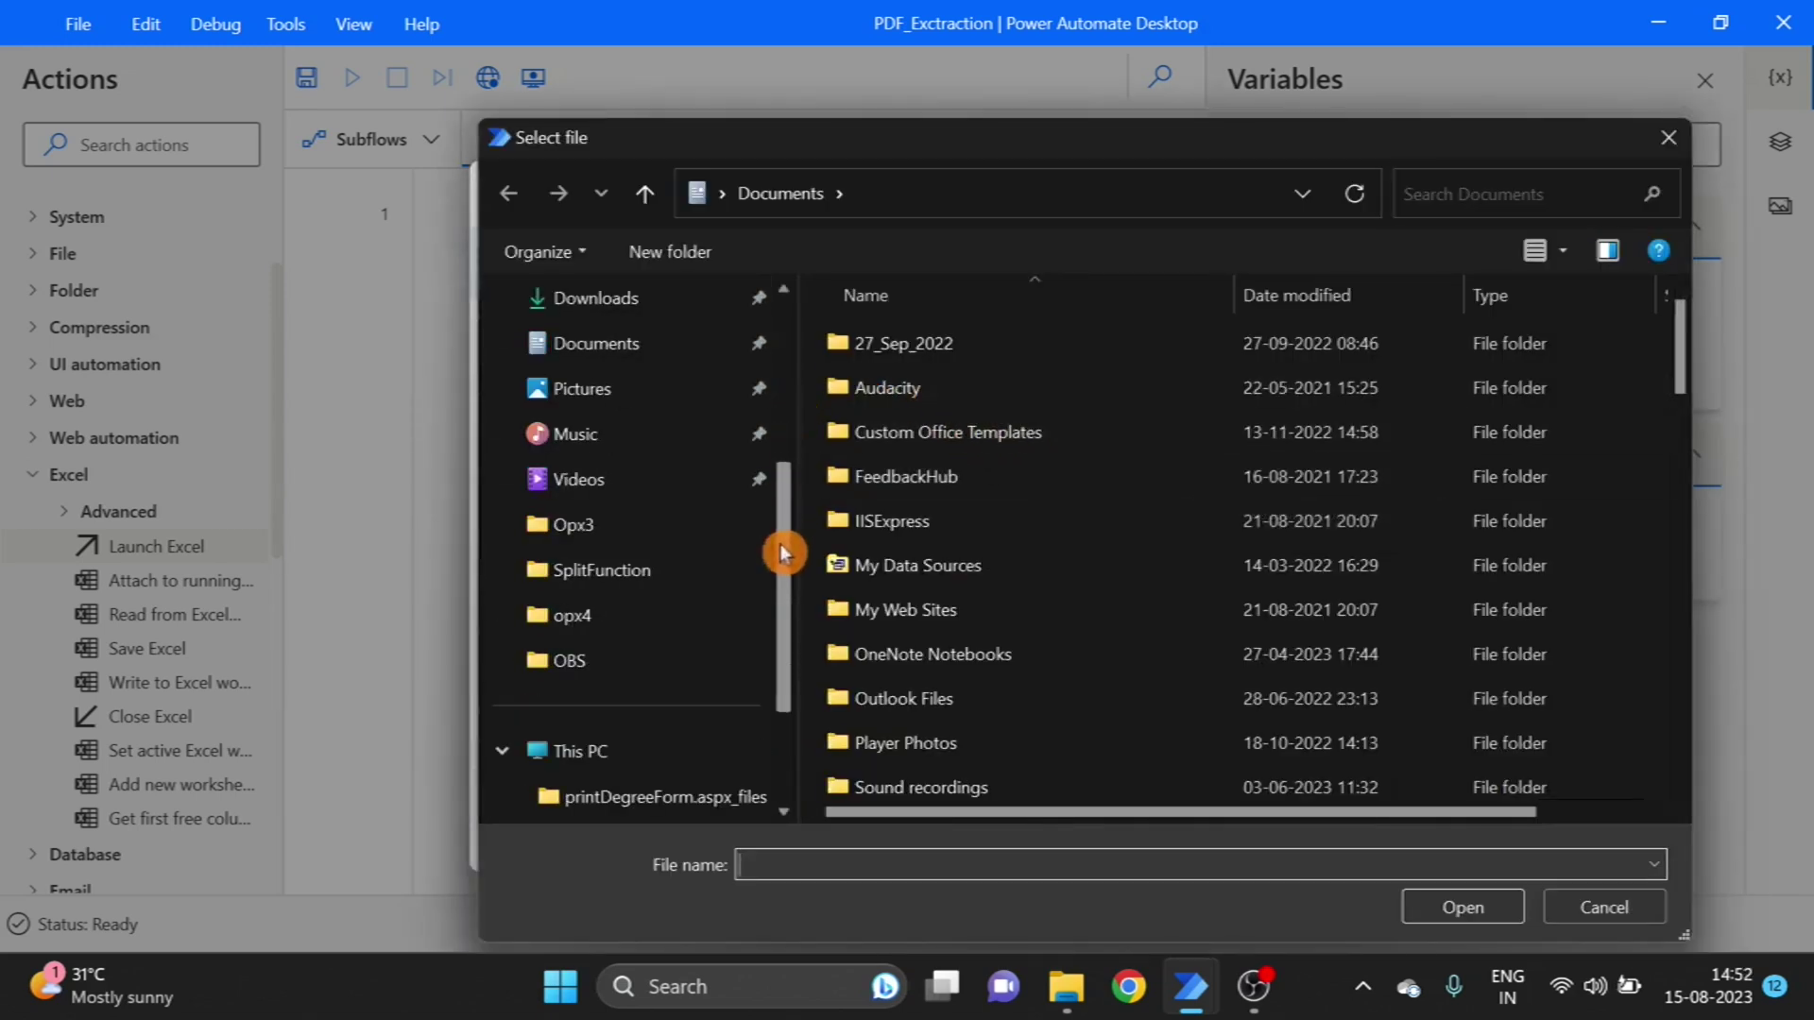
{"action": "left_click", "coordinate": [605, 571]}
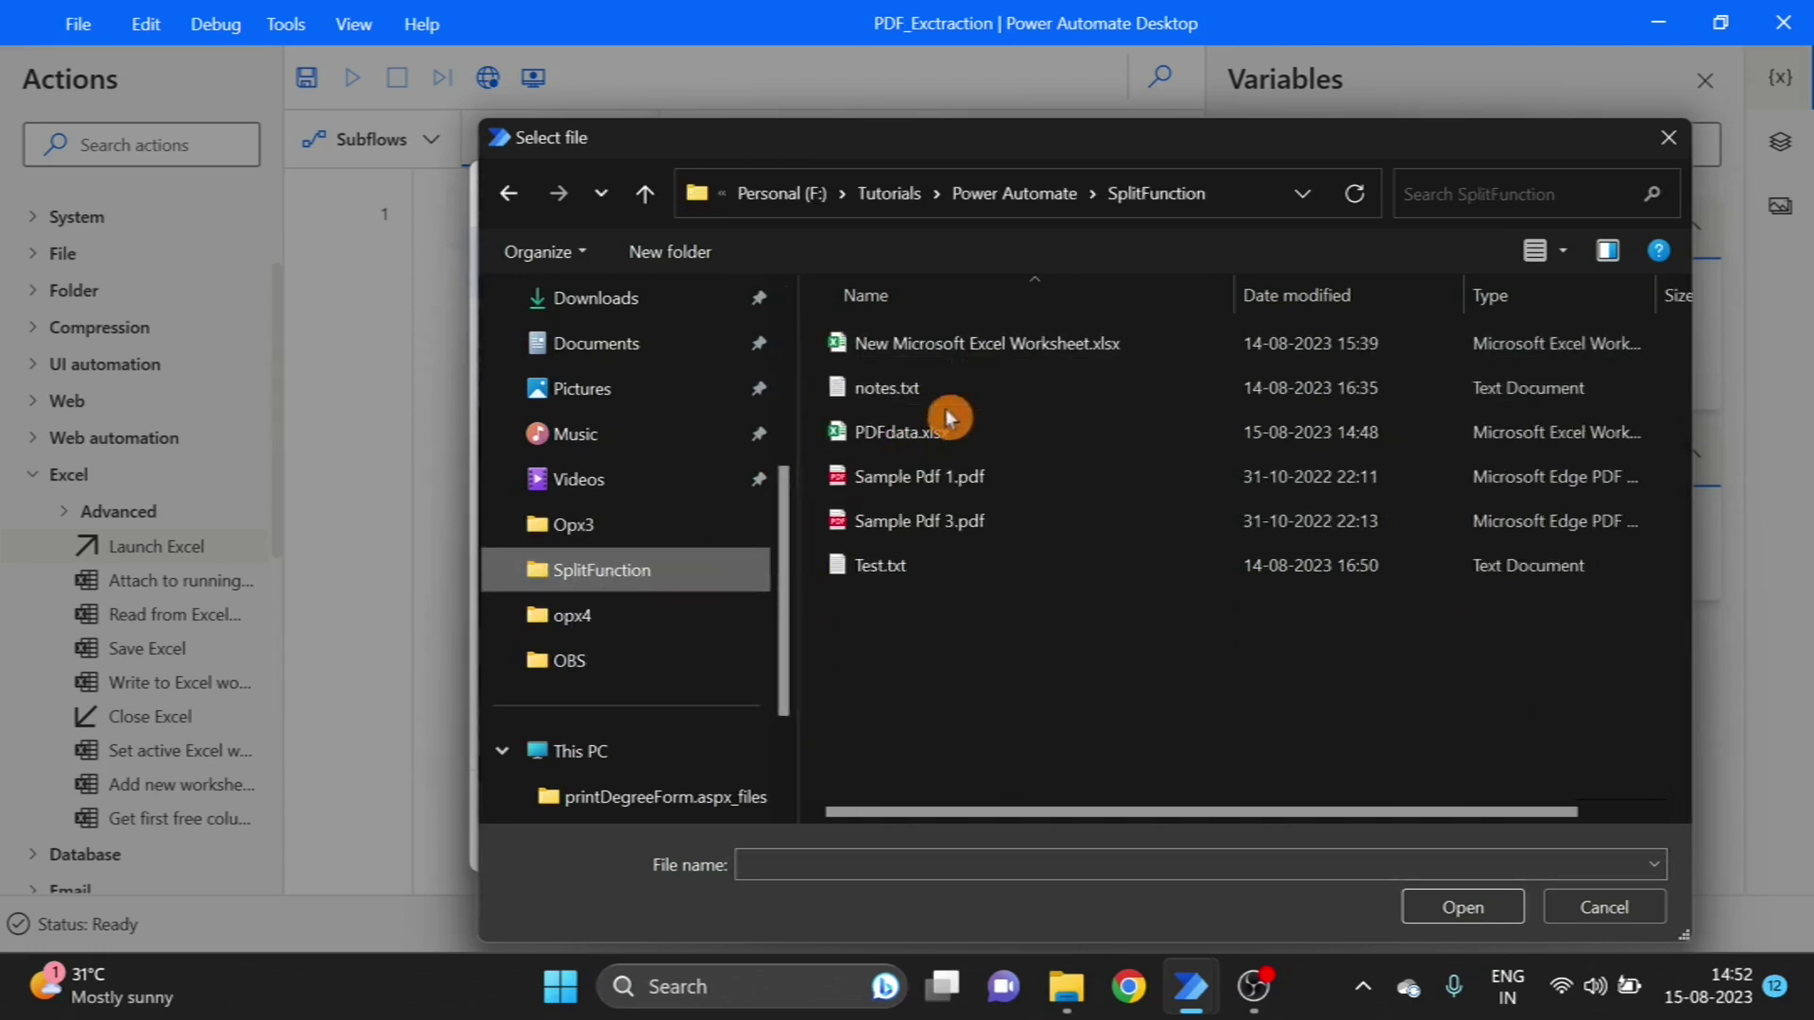
{"action": "double_click", "coordinate": [879, 437]}
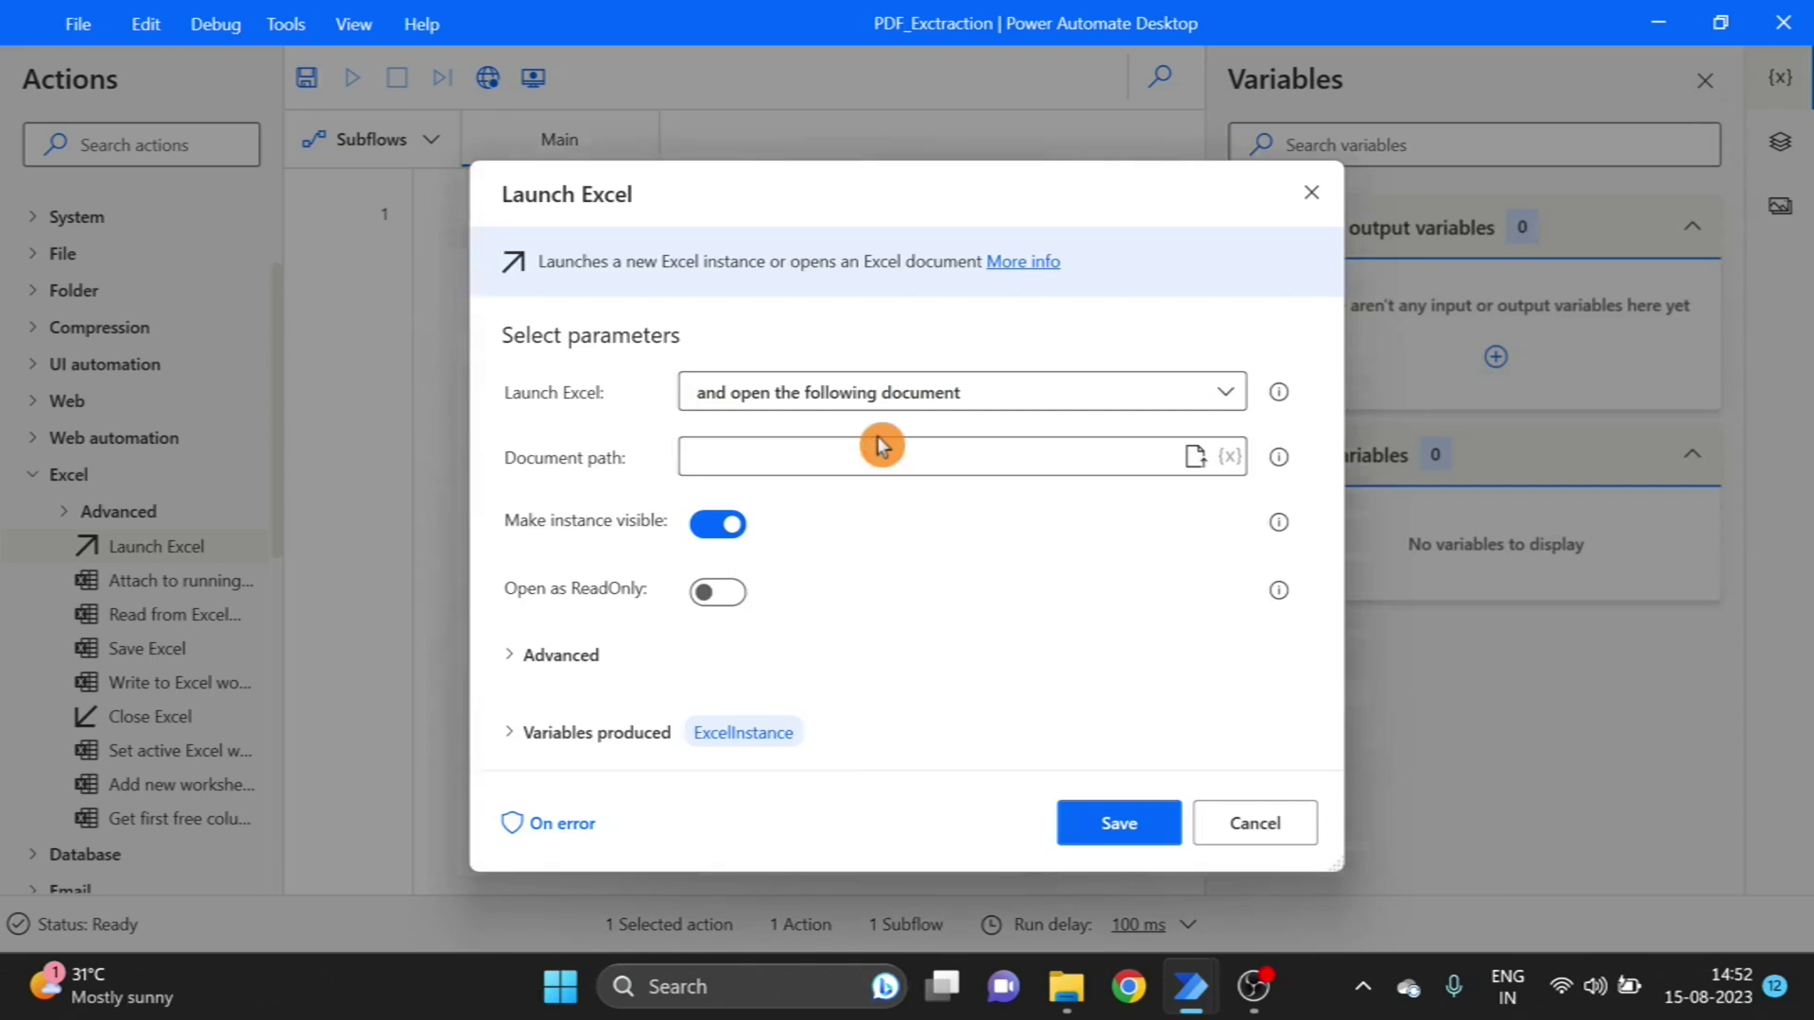
- Save the Launch Excel step and add Get files in folder below it
{"action": "left_click", "coordinate": [1134, 830]}
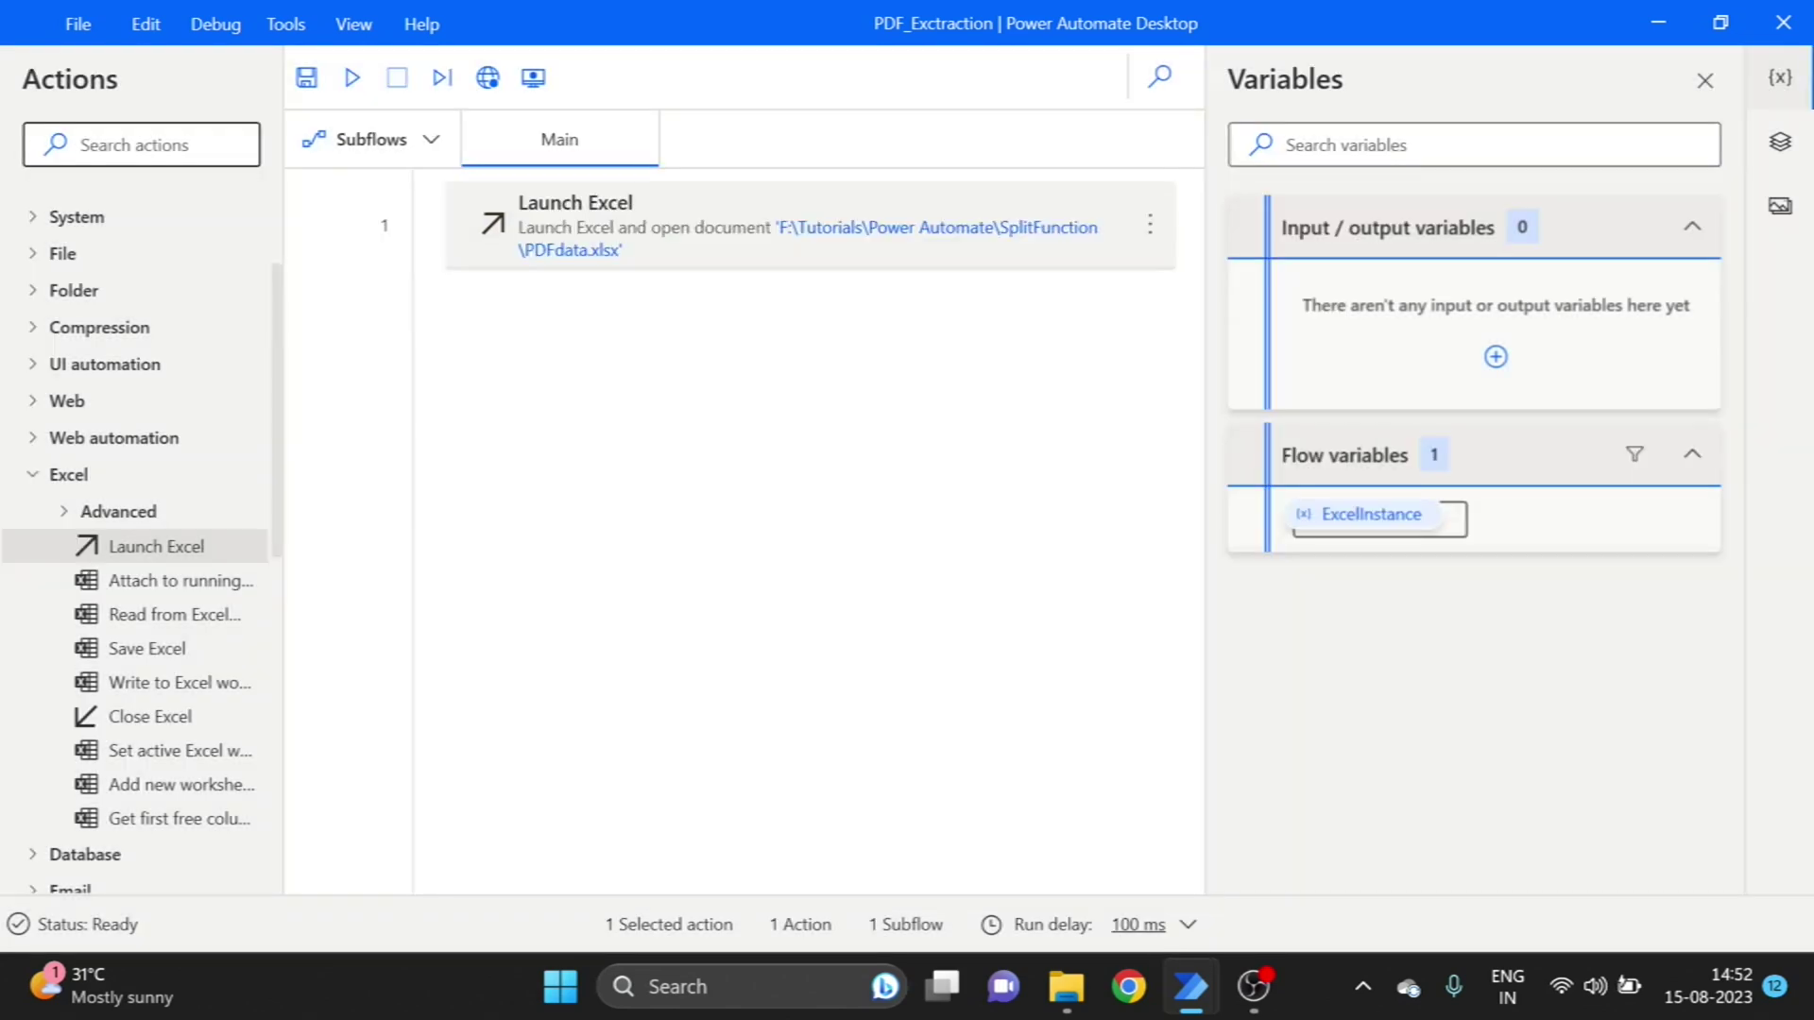
{"action": "type", "text": "get"}
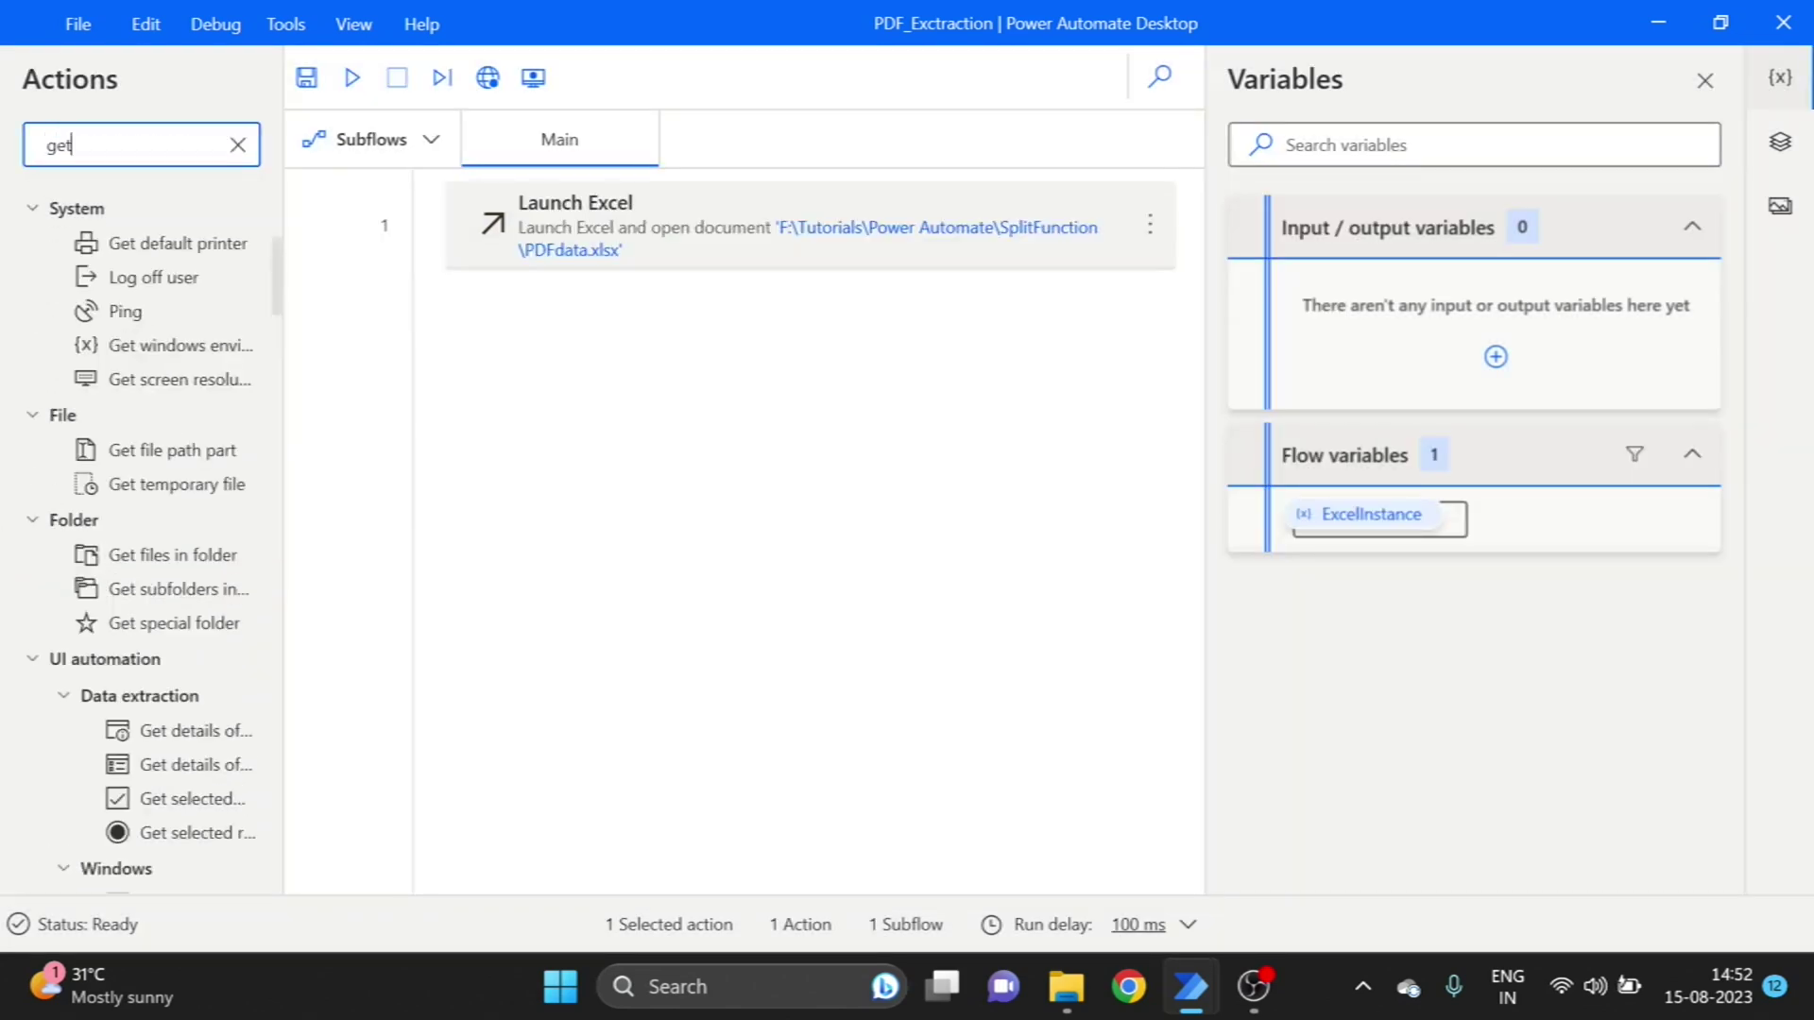
{"action": "type", "text": " fil"}
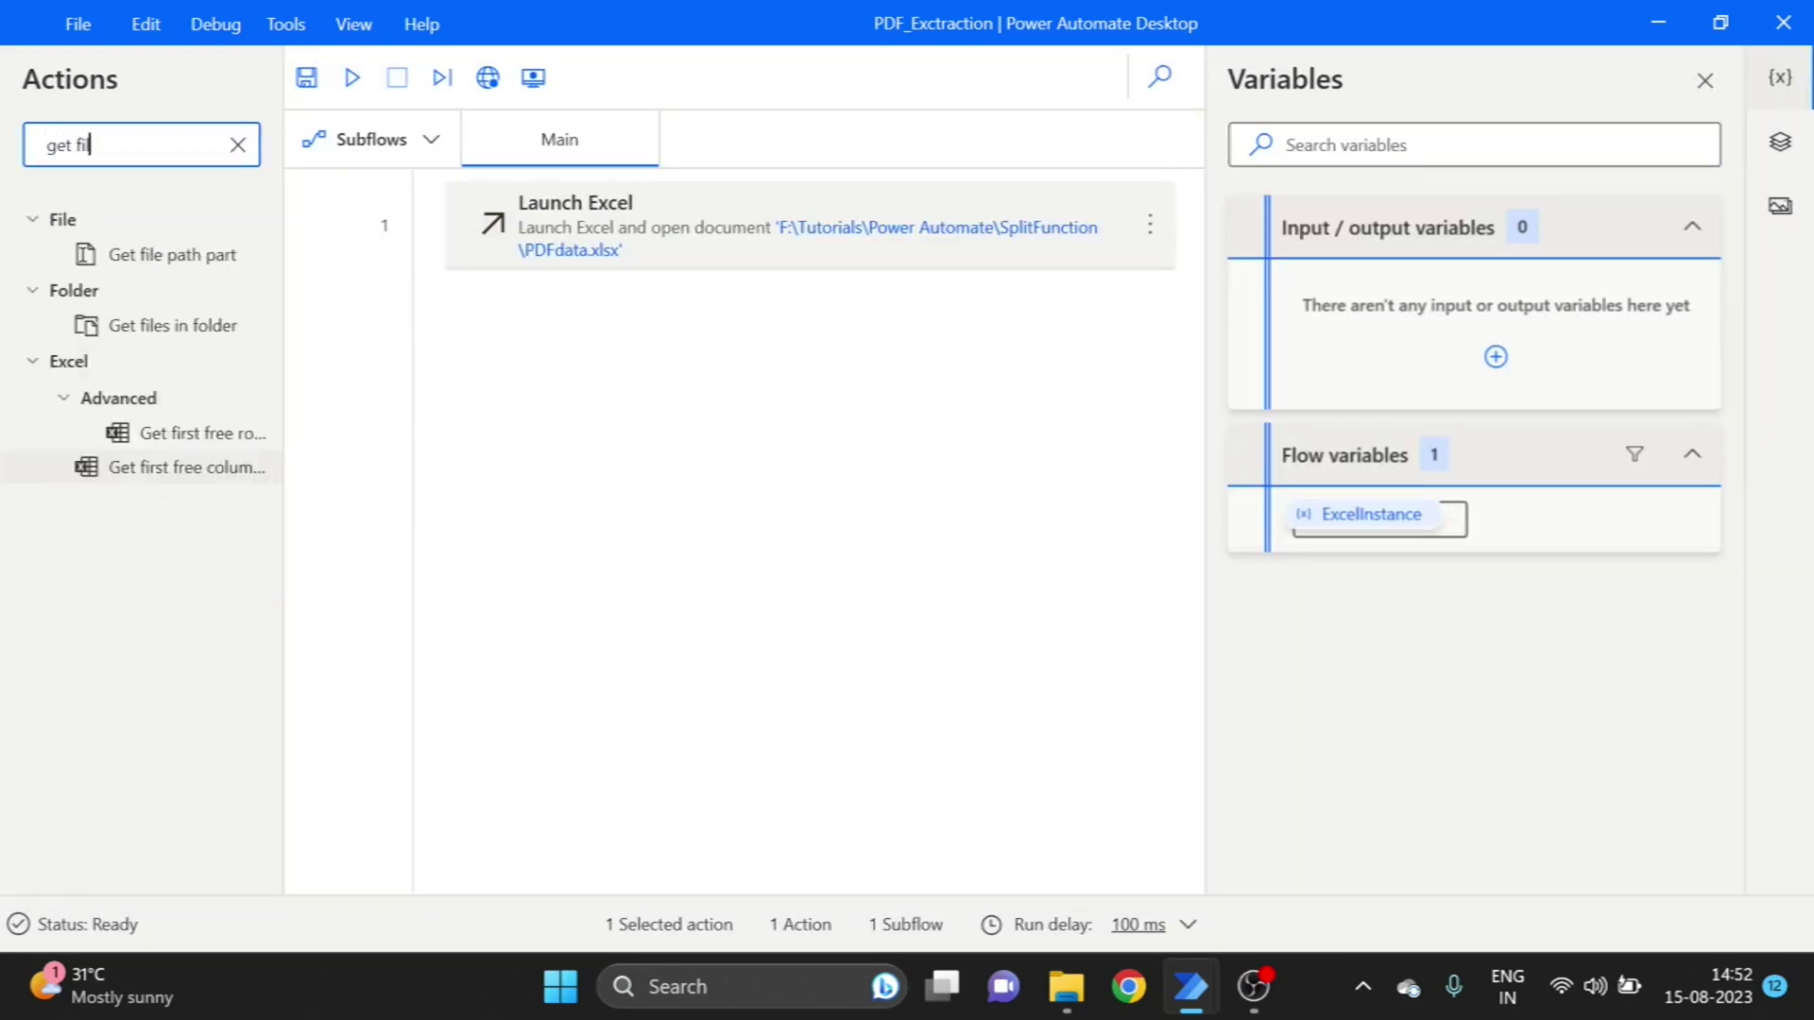
{"action": "type", "text": "es in "}
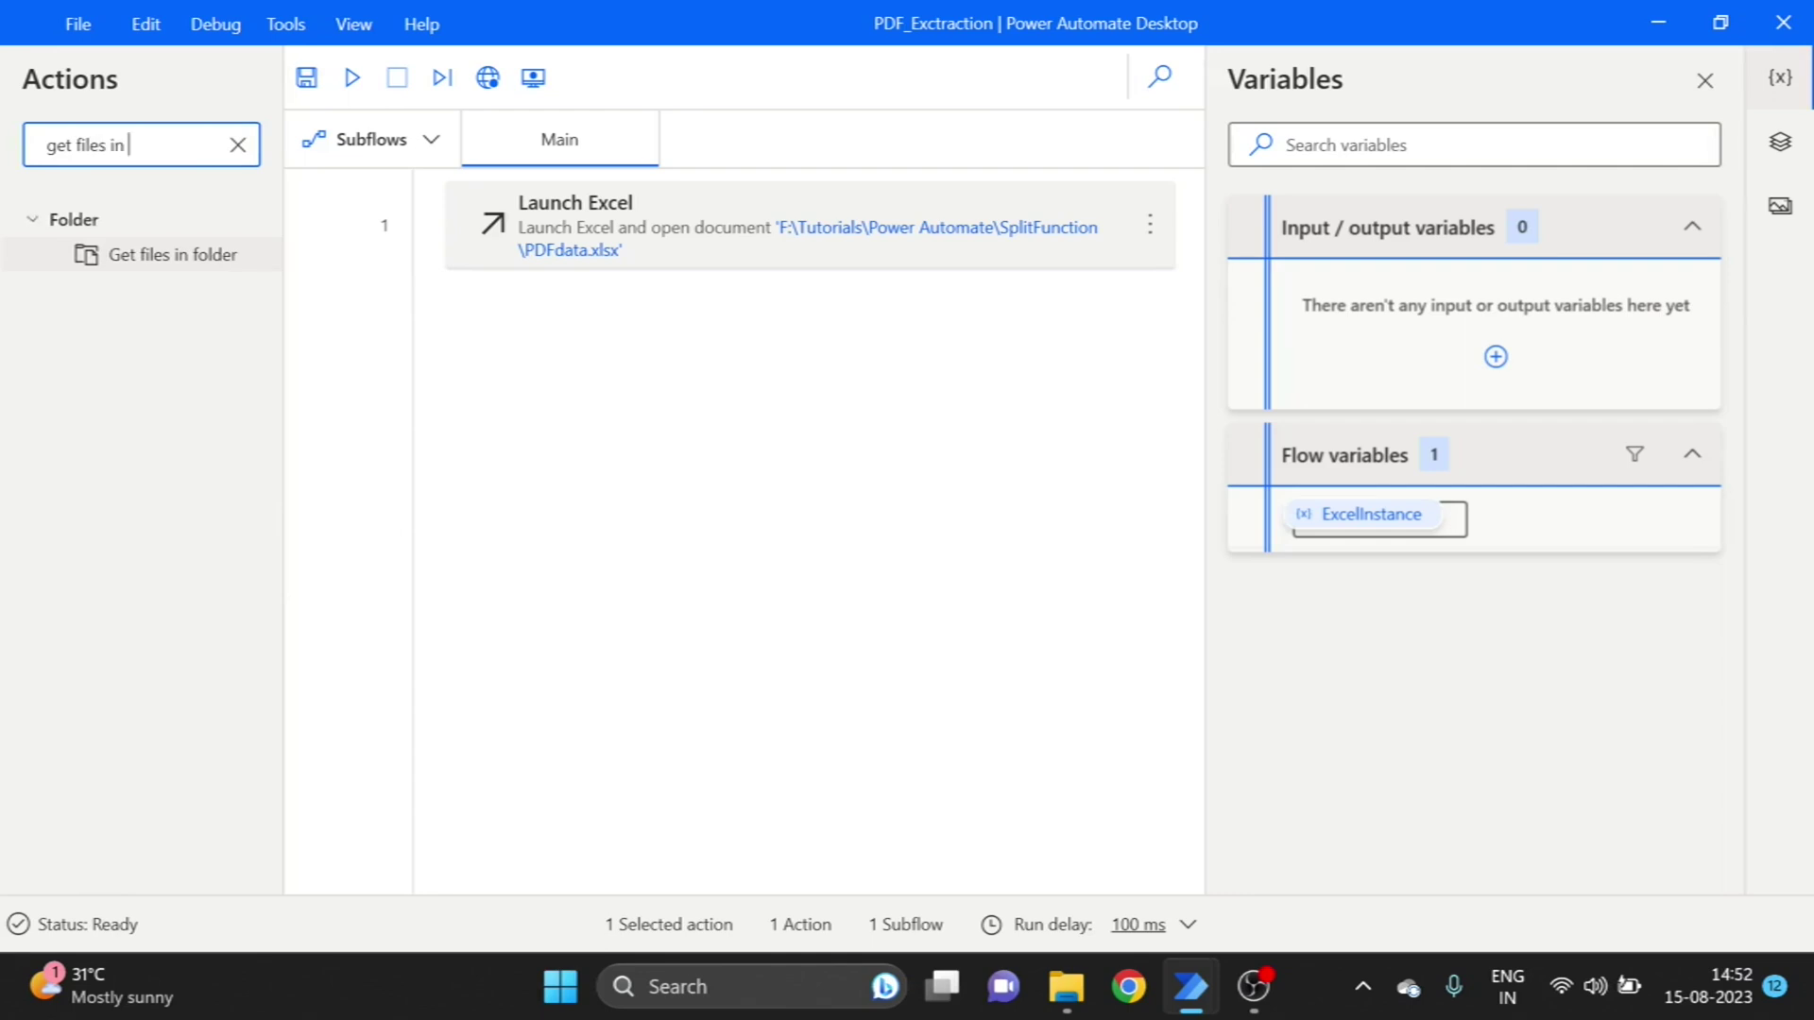
{"action": "type", "text": "fo"}
{"action": "left_click", "coordinate": [156, 270]}
{"action": "left_click_drag", "start_coordinate": [156, 269], "coordinate": [632, 336]}
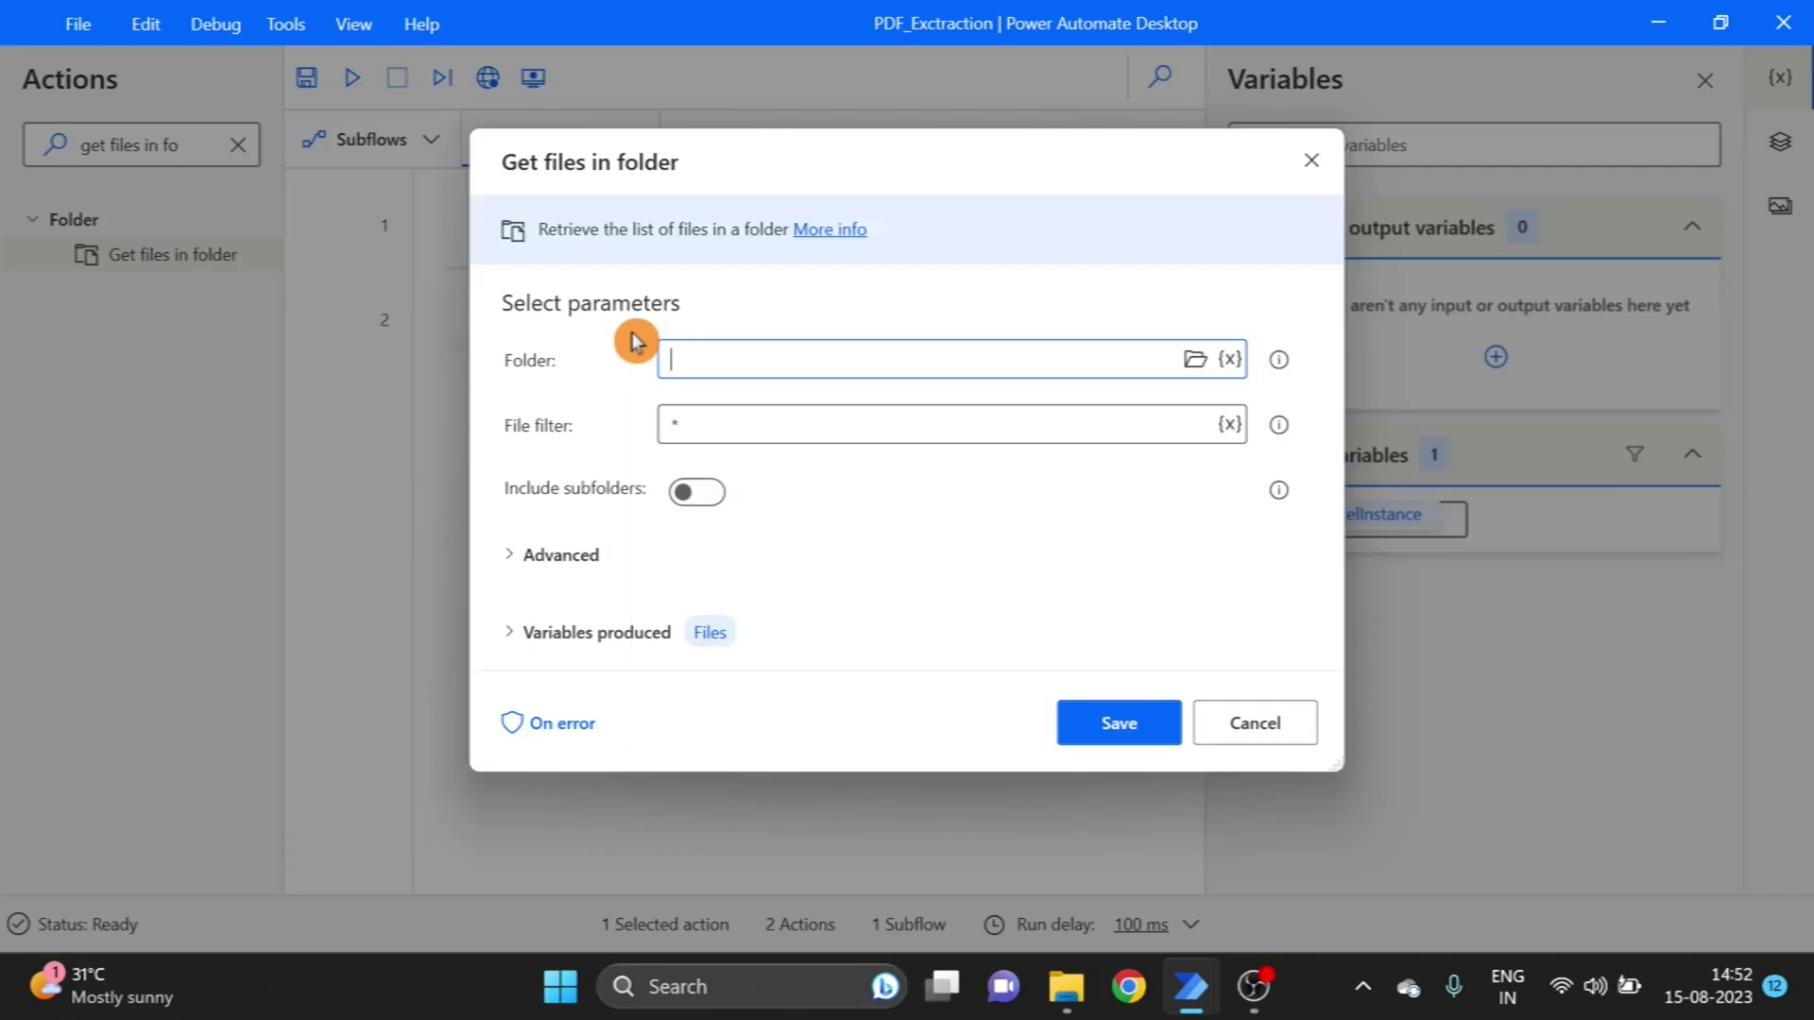
- Set Get files in folder to list *.pdf files from the SplitFunction folder, then save
{"action": "left_click", "coordinate": [1199, 363]}
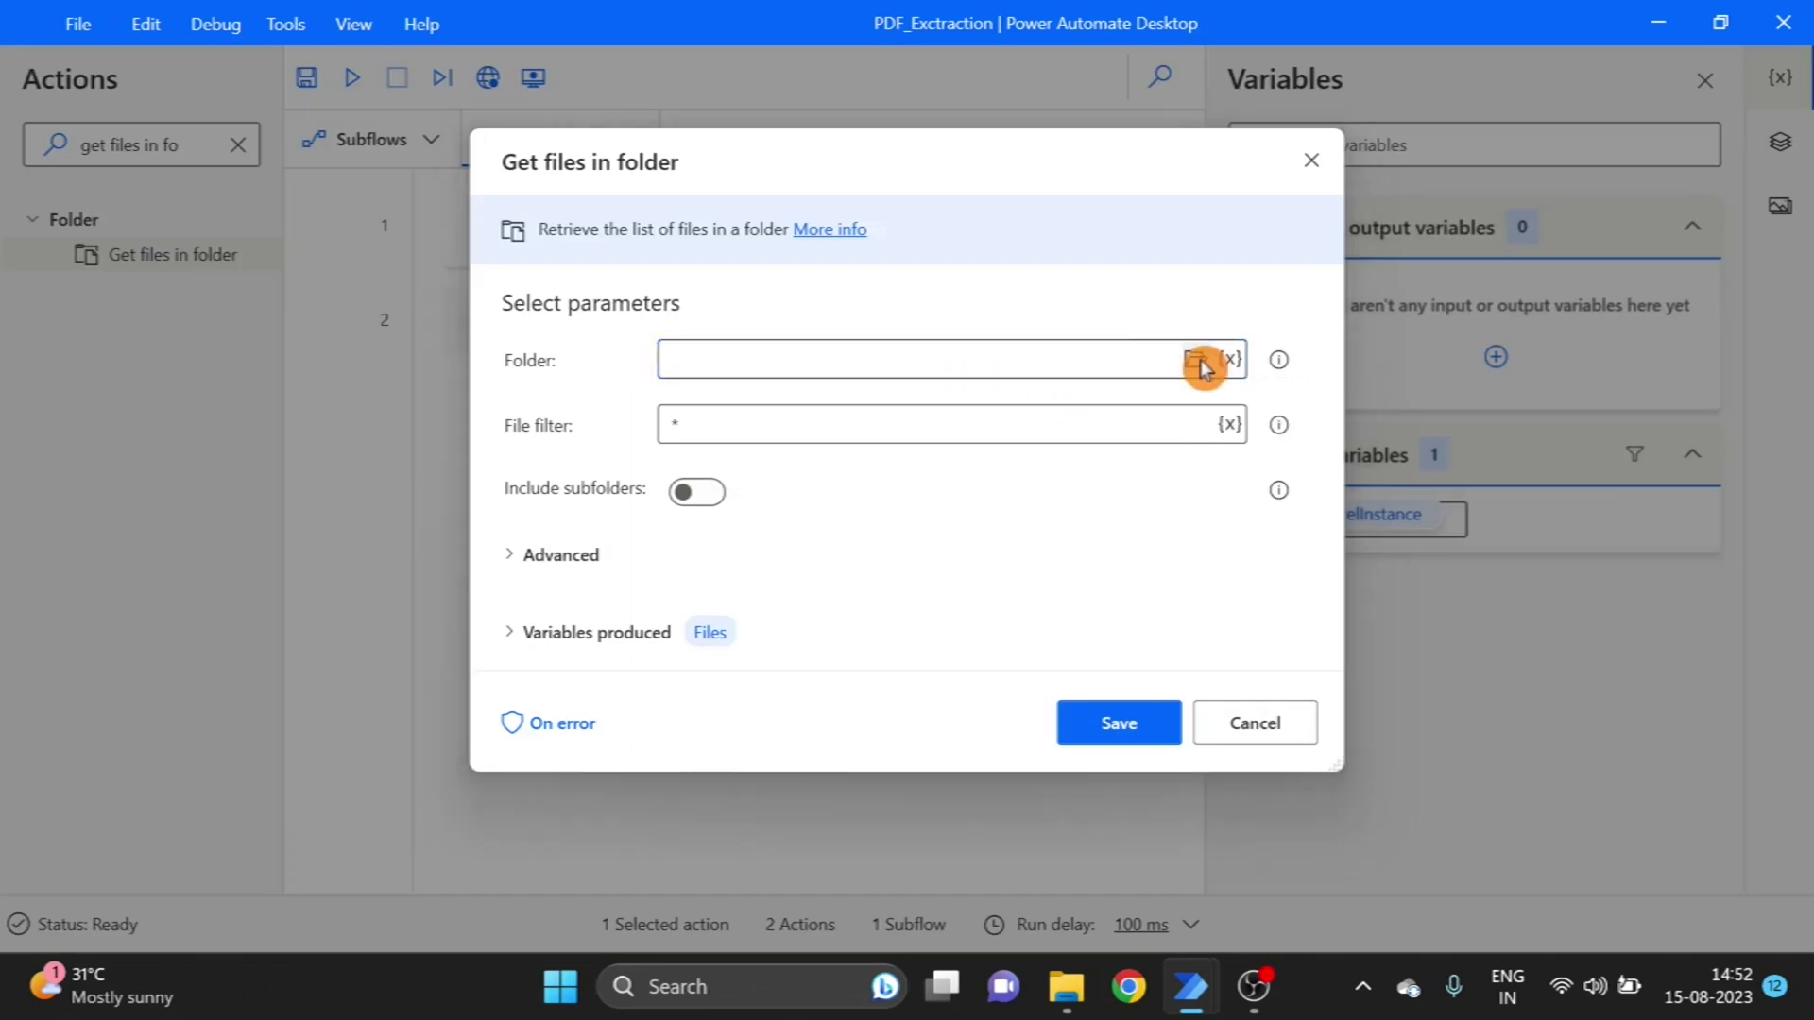
{"action": "scroll", "coordinate": [924, 491], "scroll_direction": "down", "scroll_amount": 5}
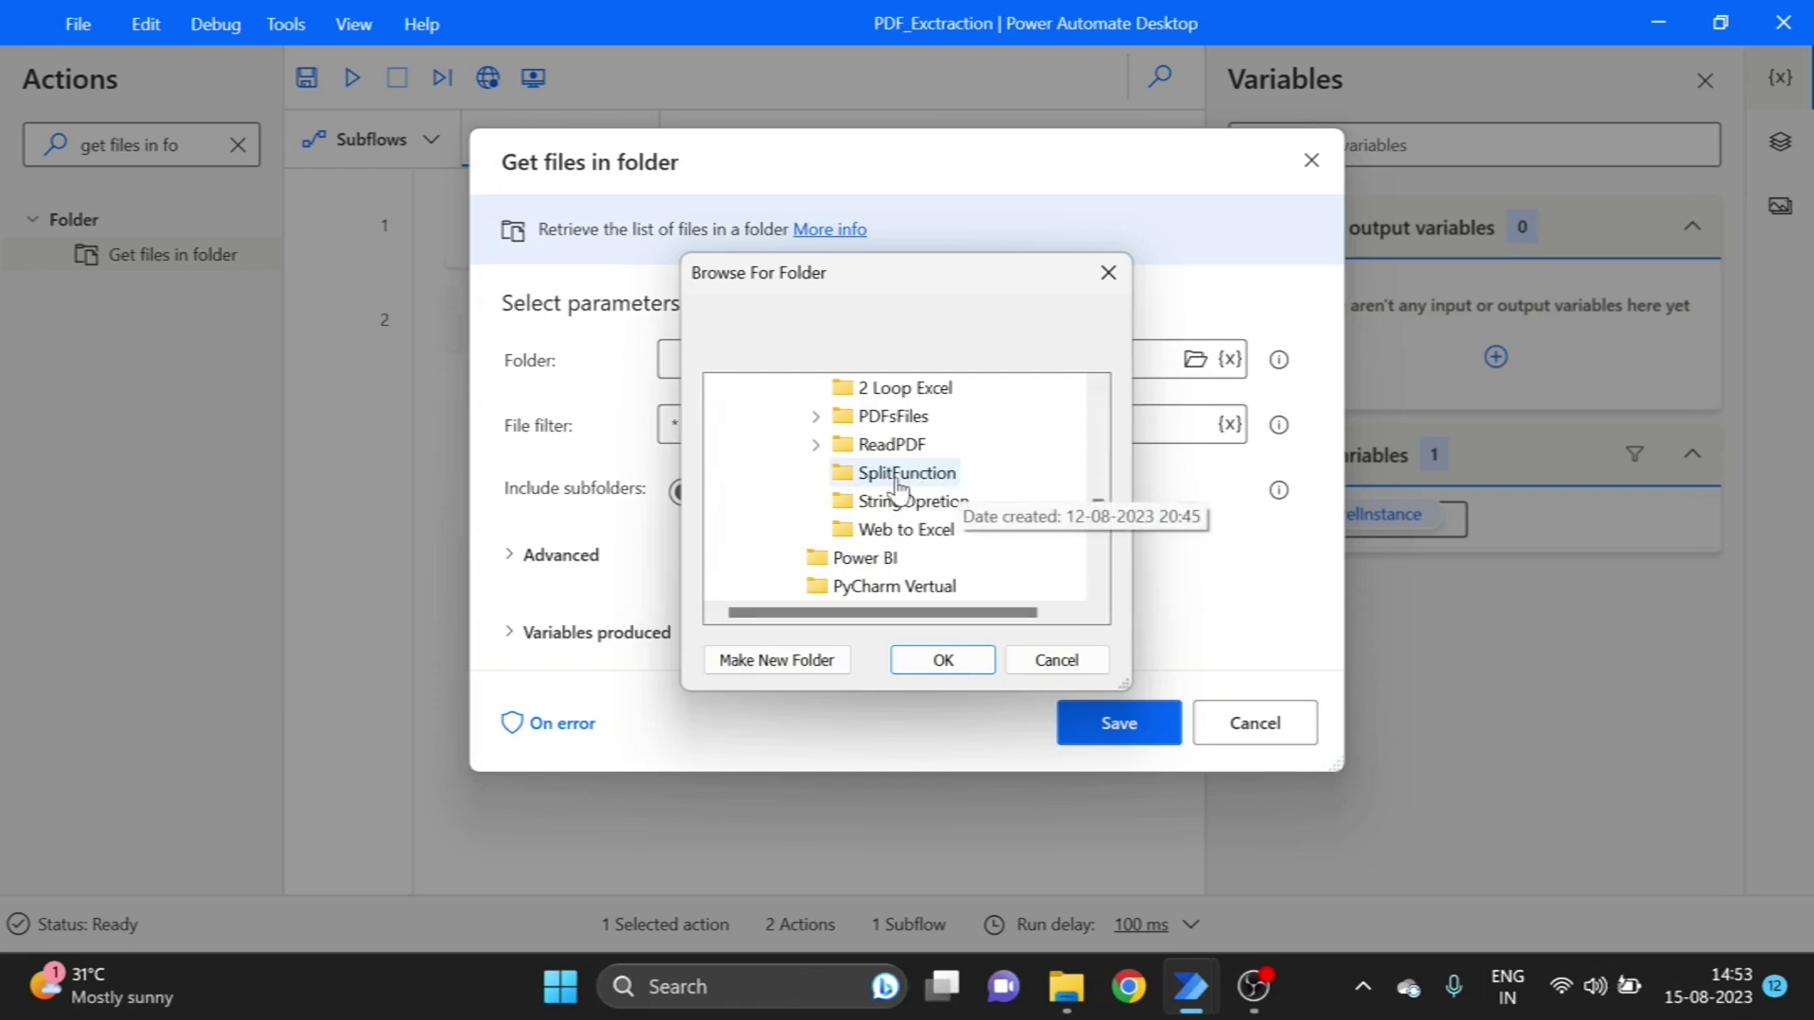
{"action": "left_click", "coordinate": [900, 484]}
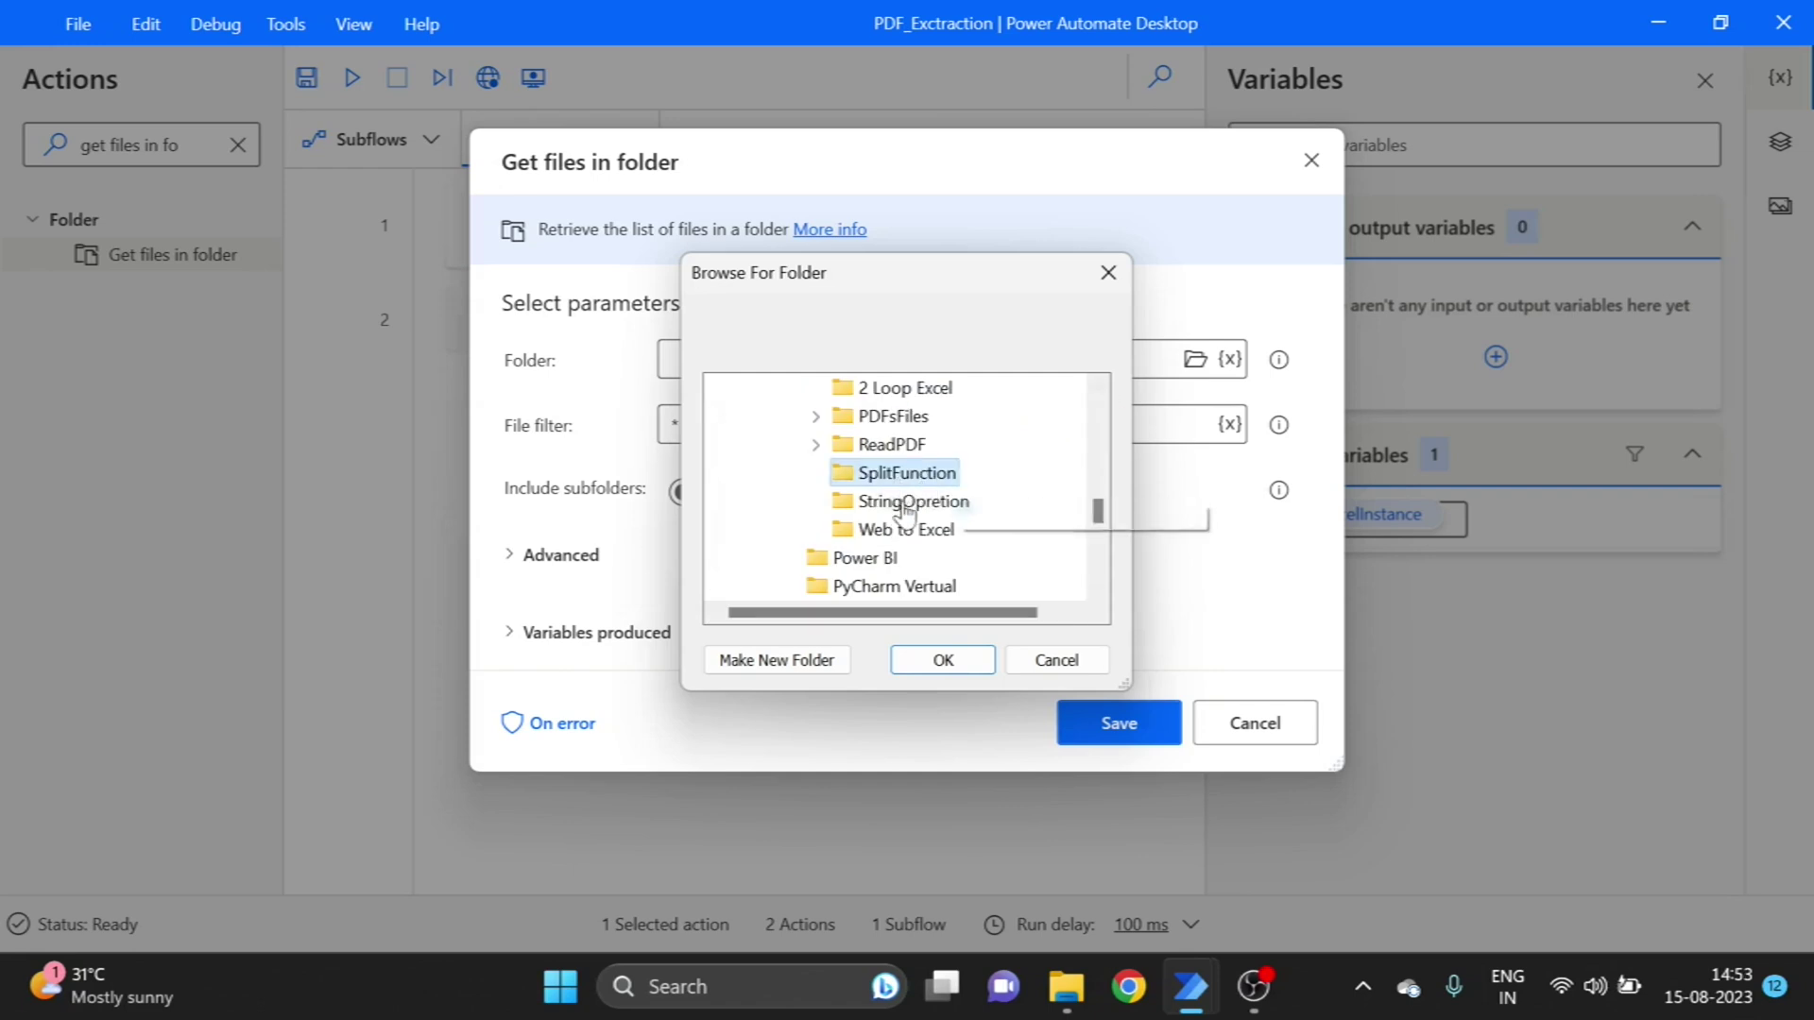
{"action": "left_click", "coordinate": [950, 659]}
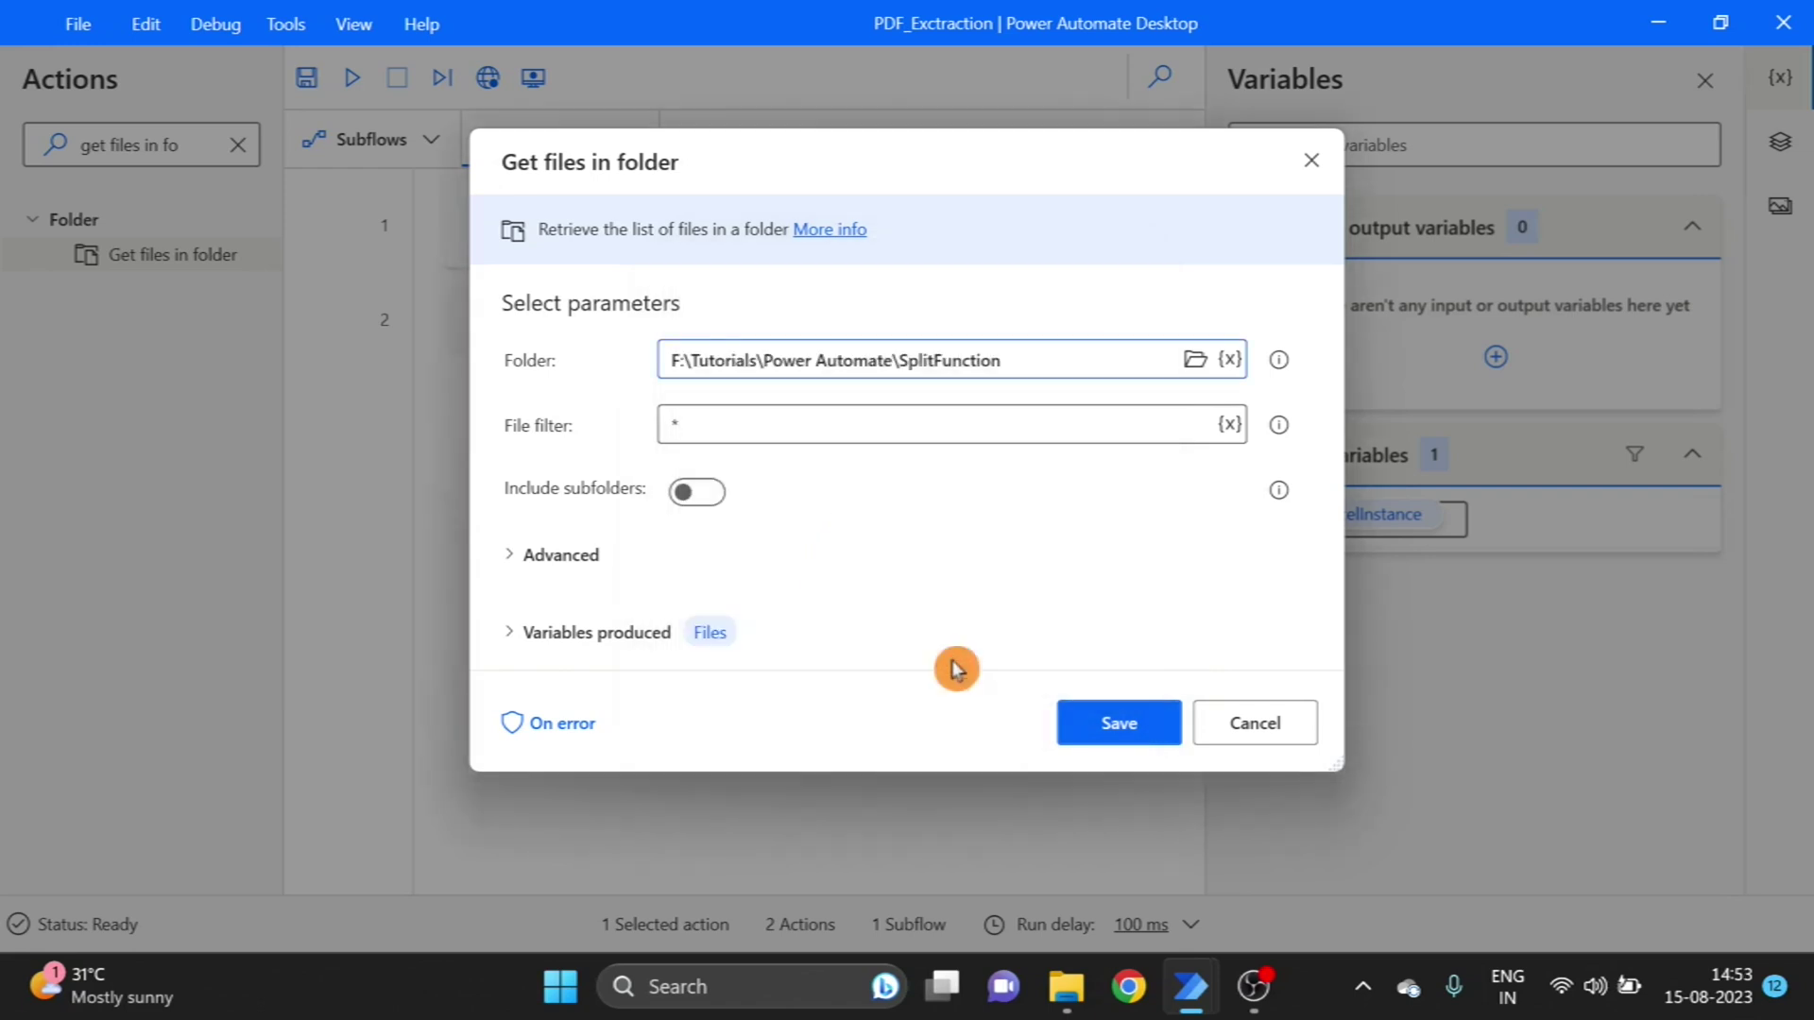
{"action": "left_click", "coordinate": [676, 424]}
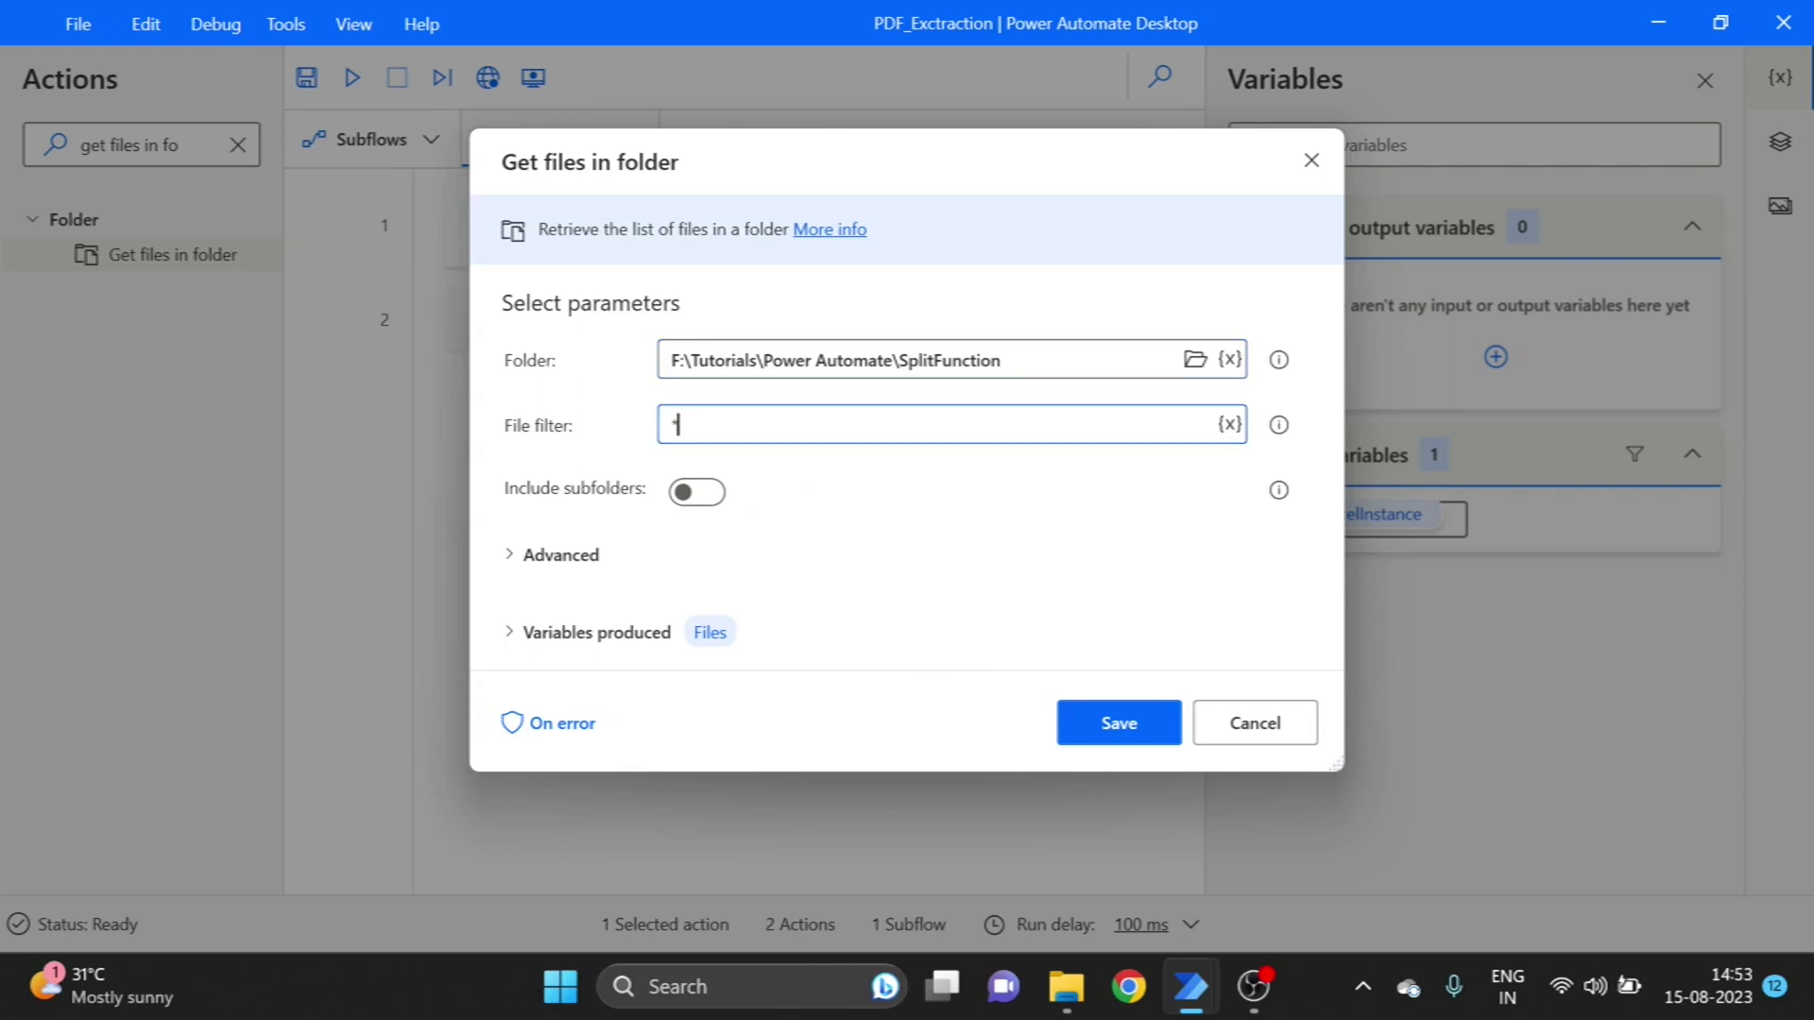
{"action": "type", "text": ".pdf"}
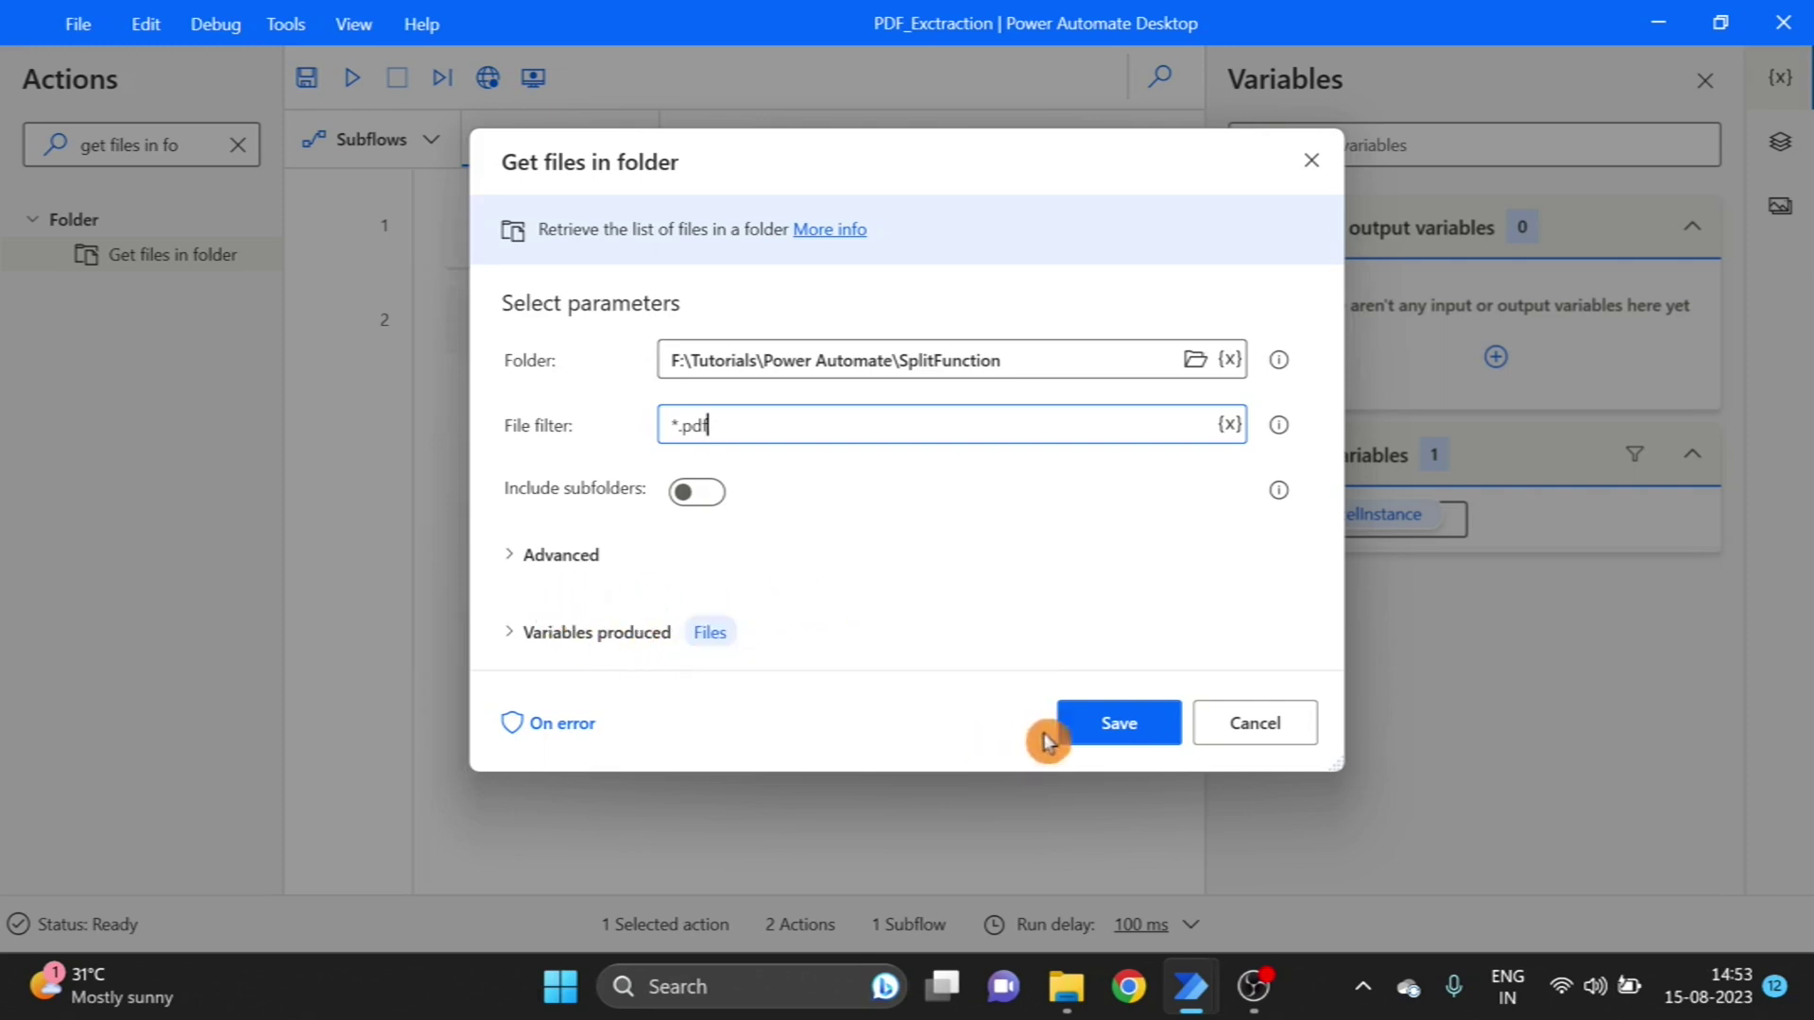
{"action": "left_click", "coordinate": [1125, 735]}
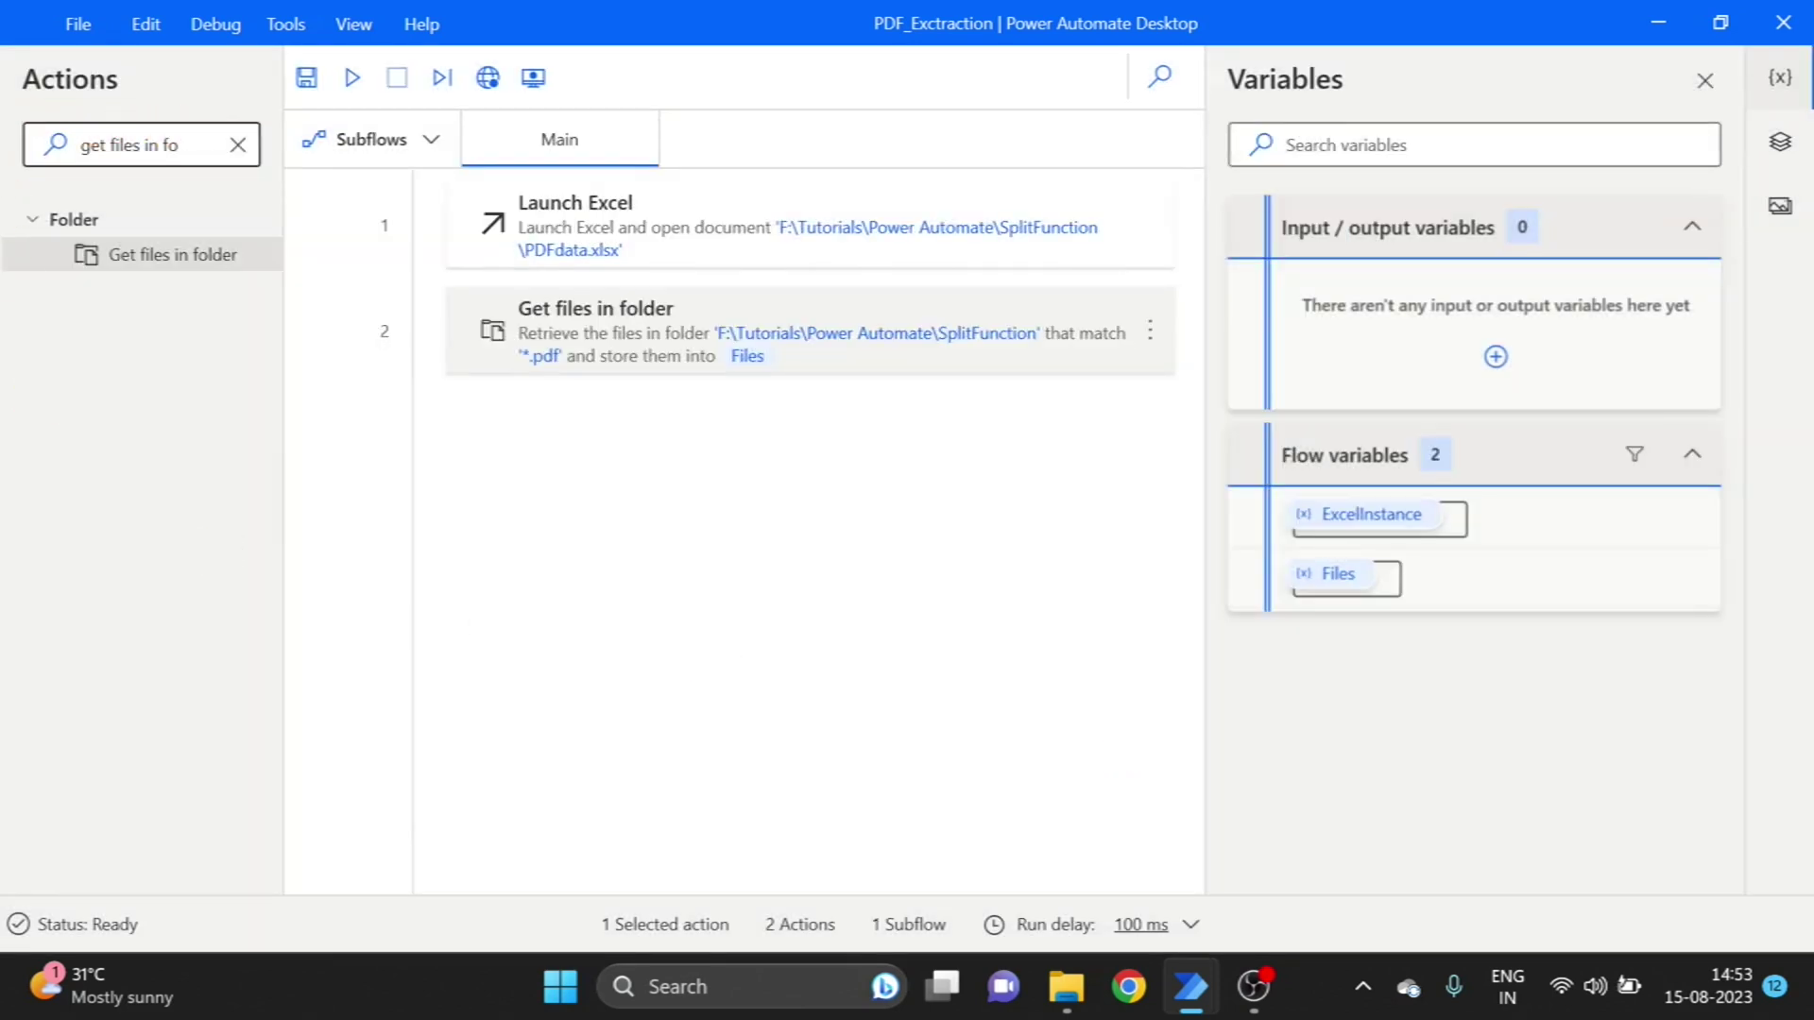
- Add a For each loop over %Files% with its item variable renamed to File
{"action": "left_click", "coordinate": [236, 144]}
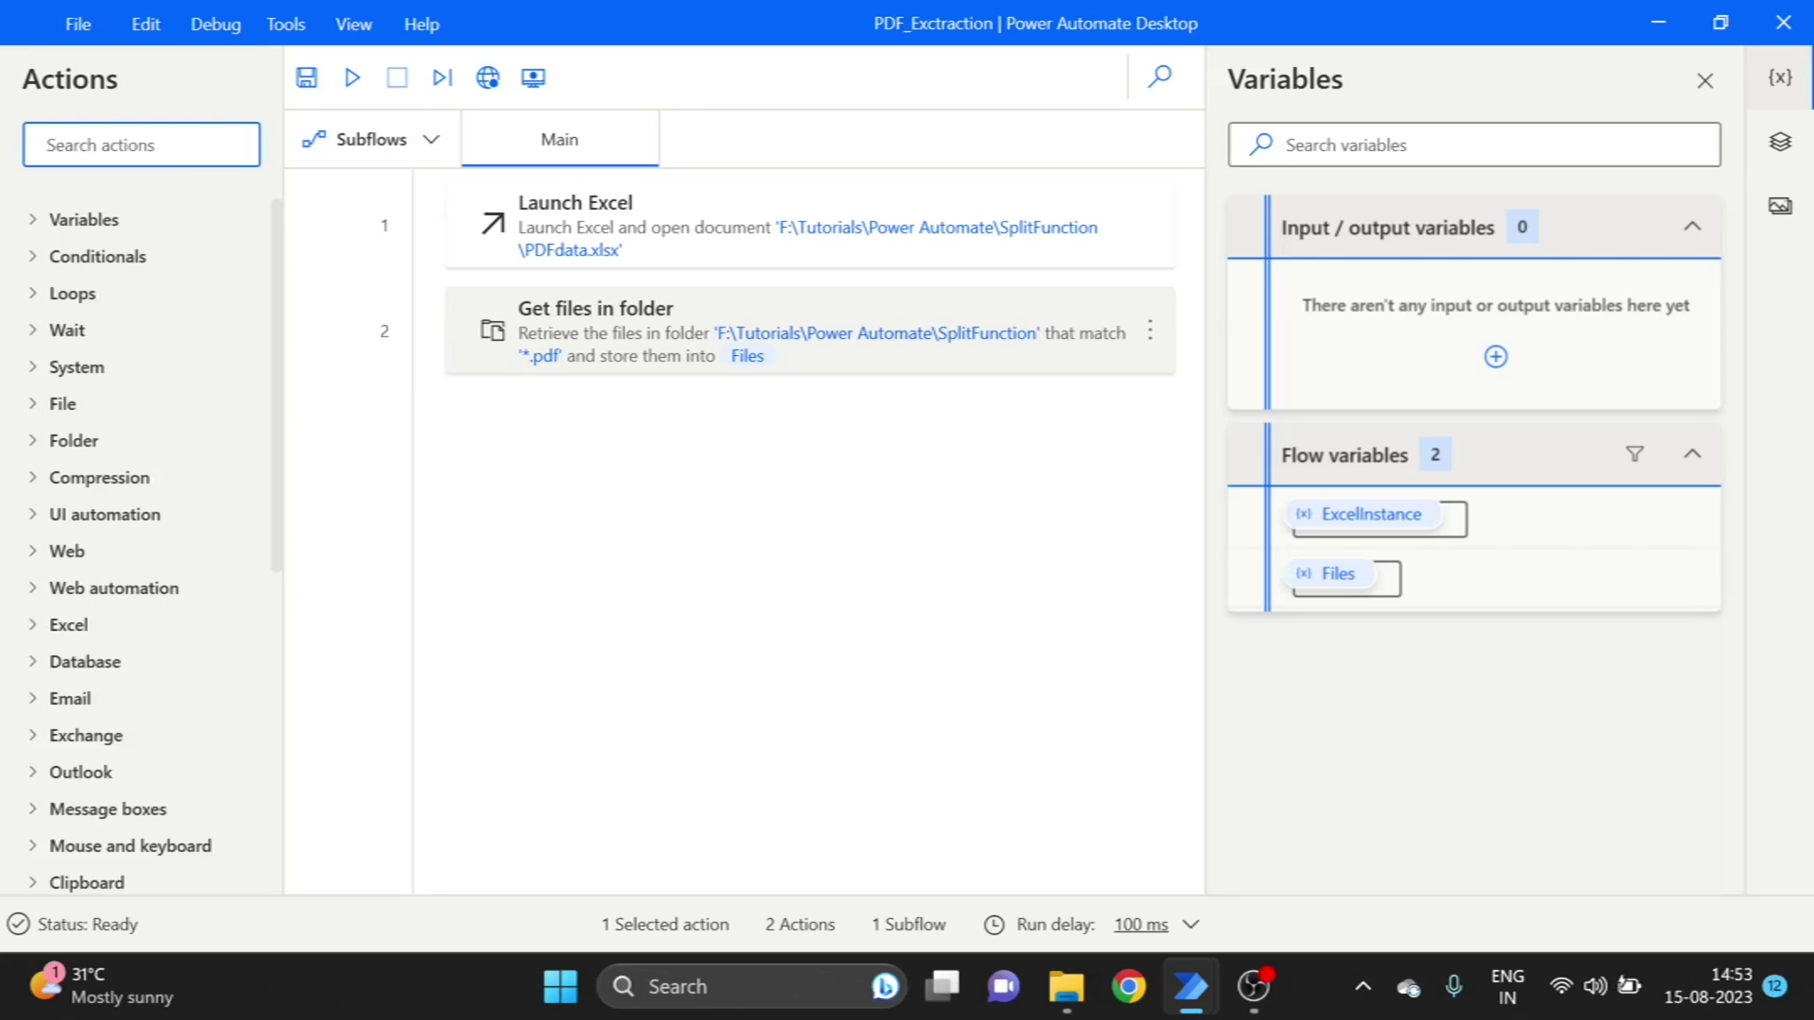
{"action": "type", "text": "for"}
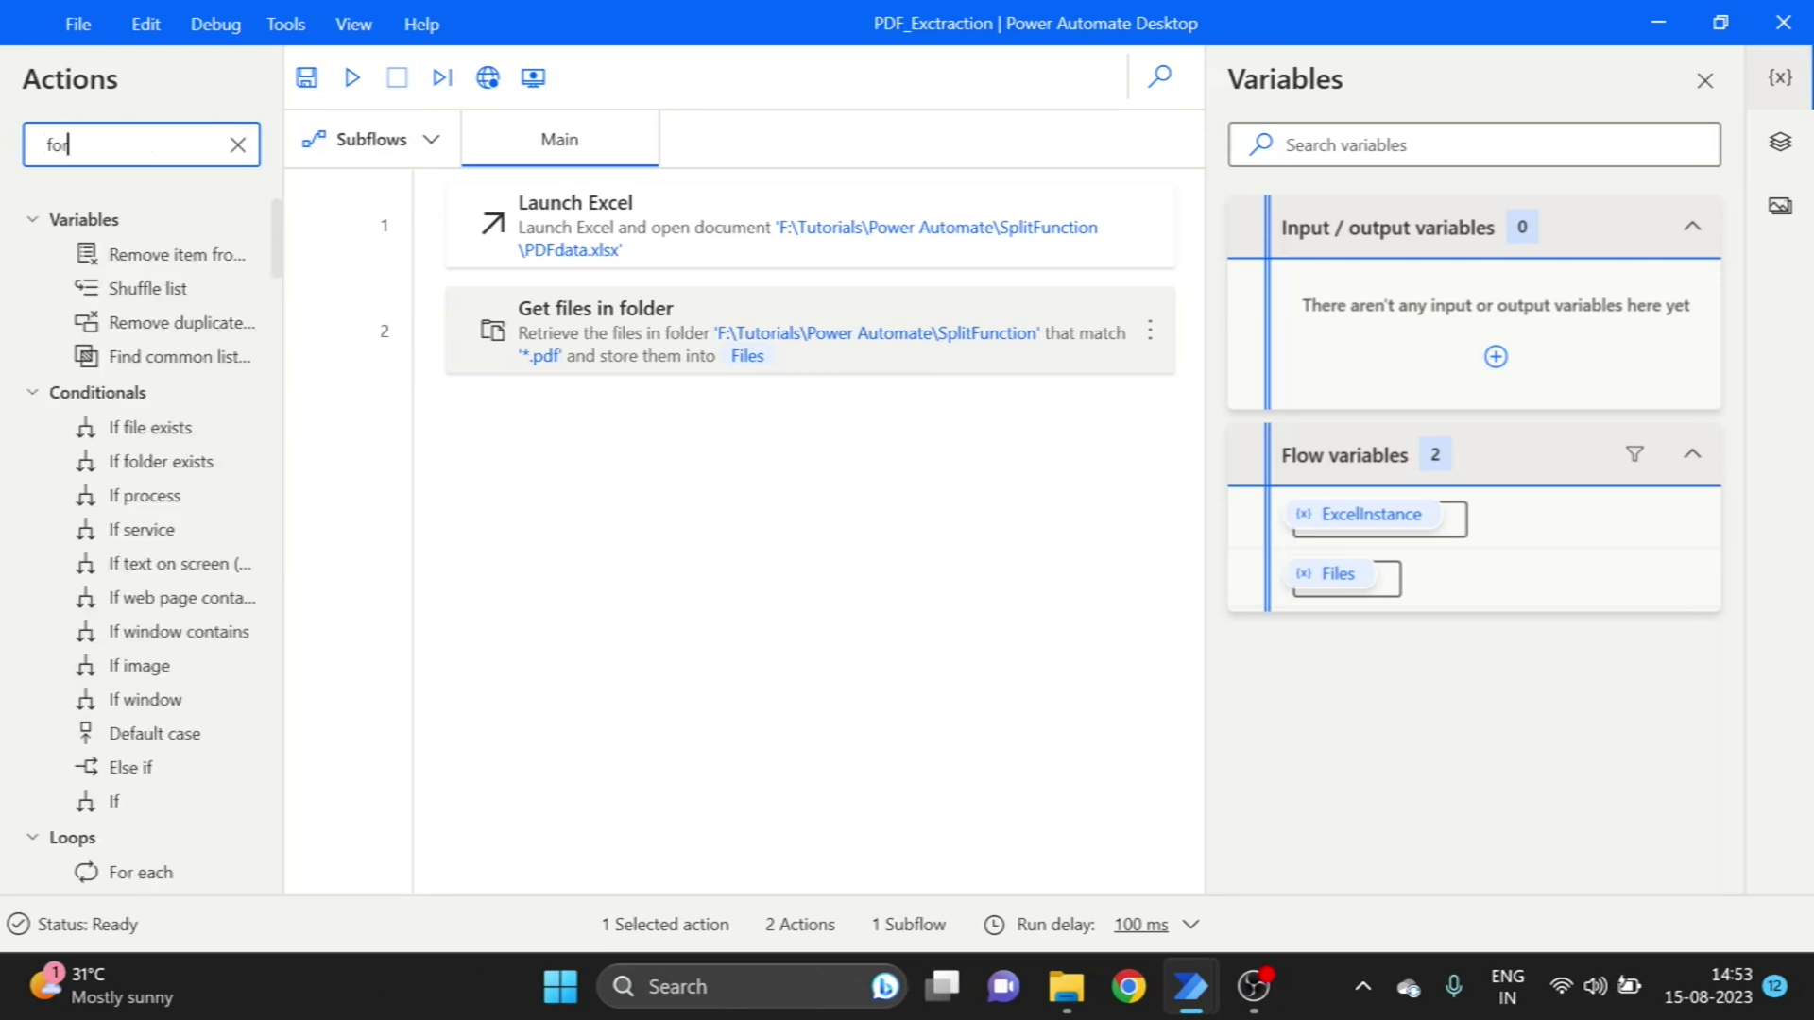
{"action": "left_click_drag", "start_coordinate": [189, 261], "coordinate": [687, 442]}
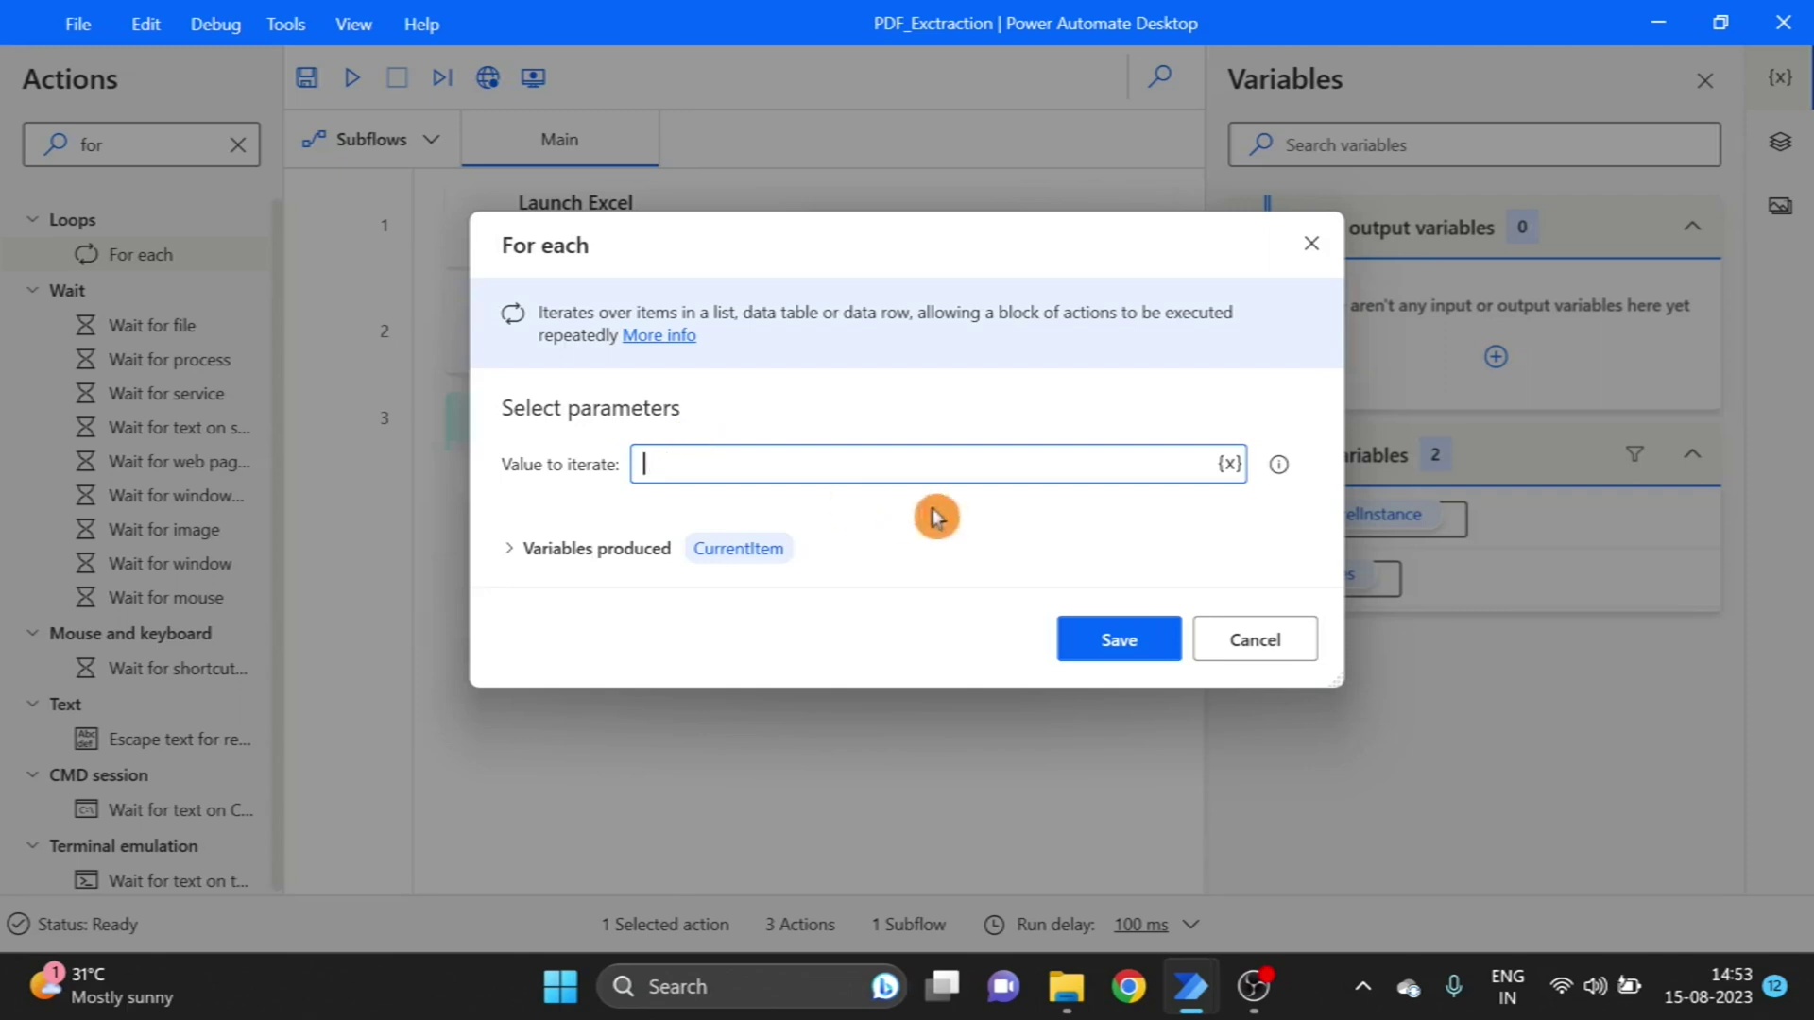
{"action": "left_click", "coordinate": [1233, 468]}
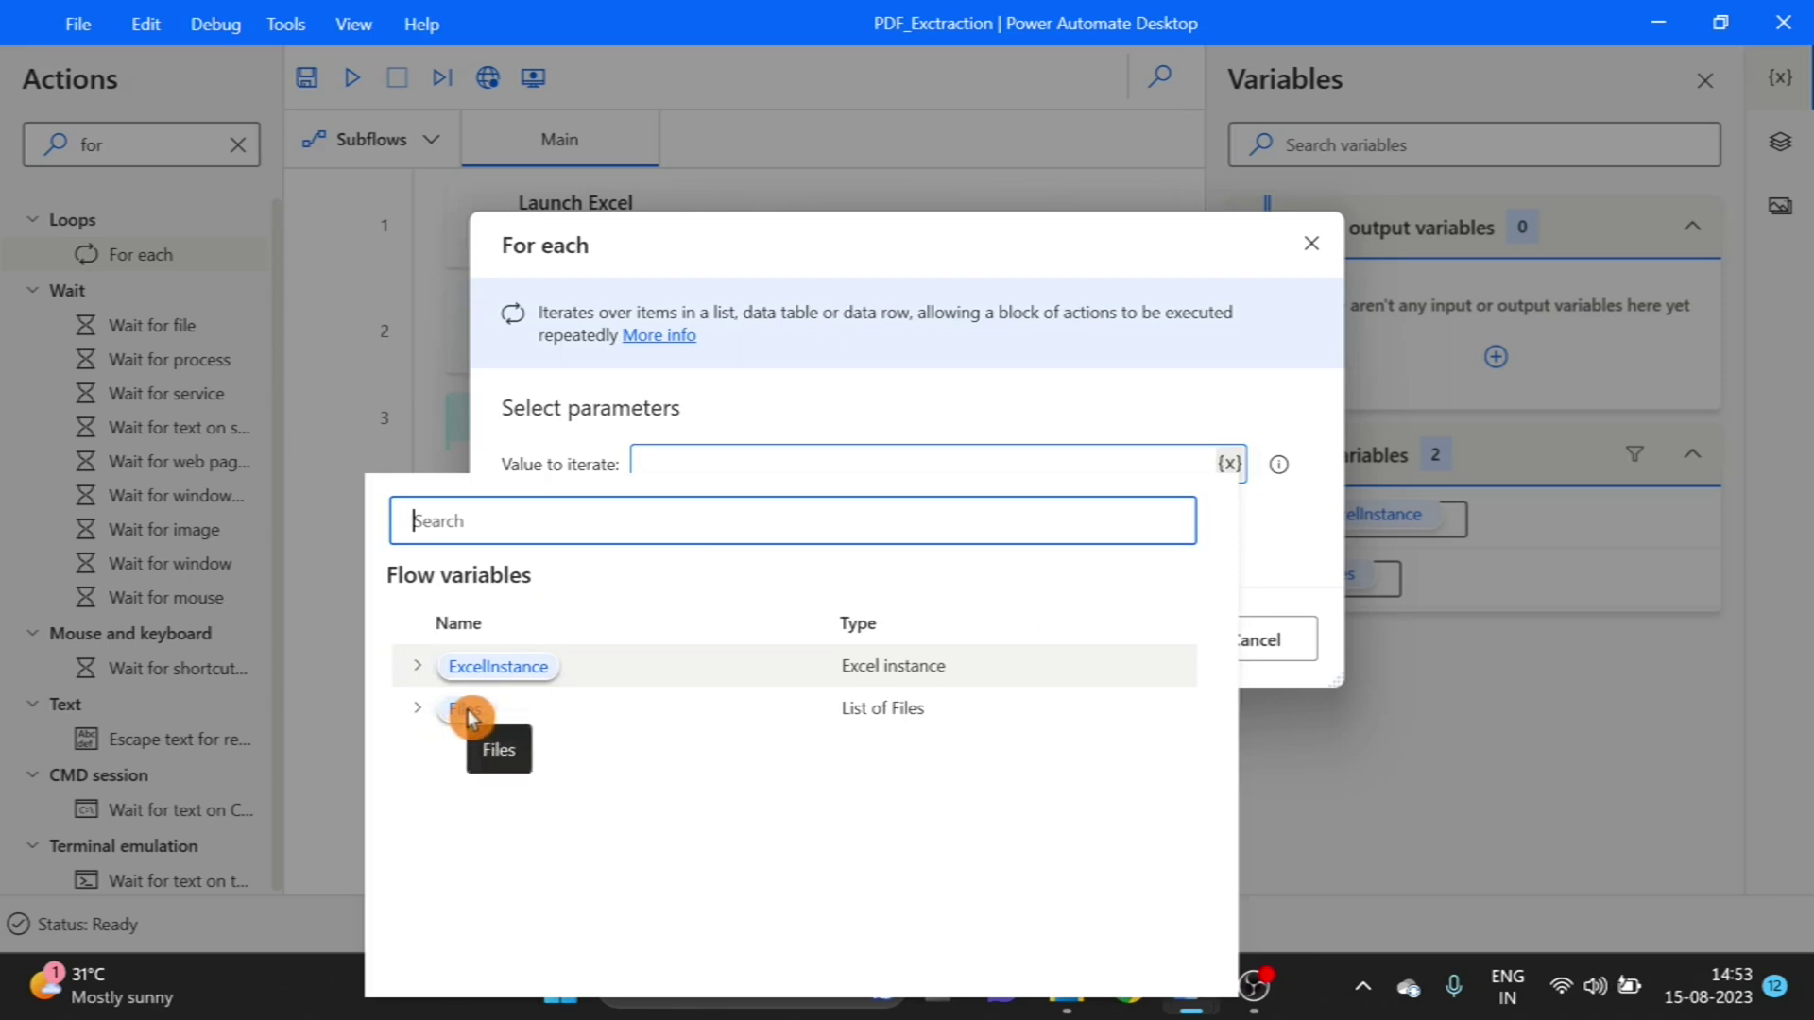
{"action": "left_click", "coordinate": [470, 710]}
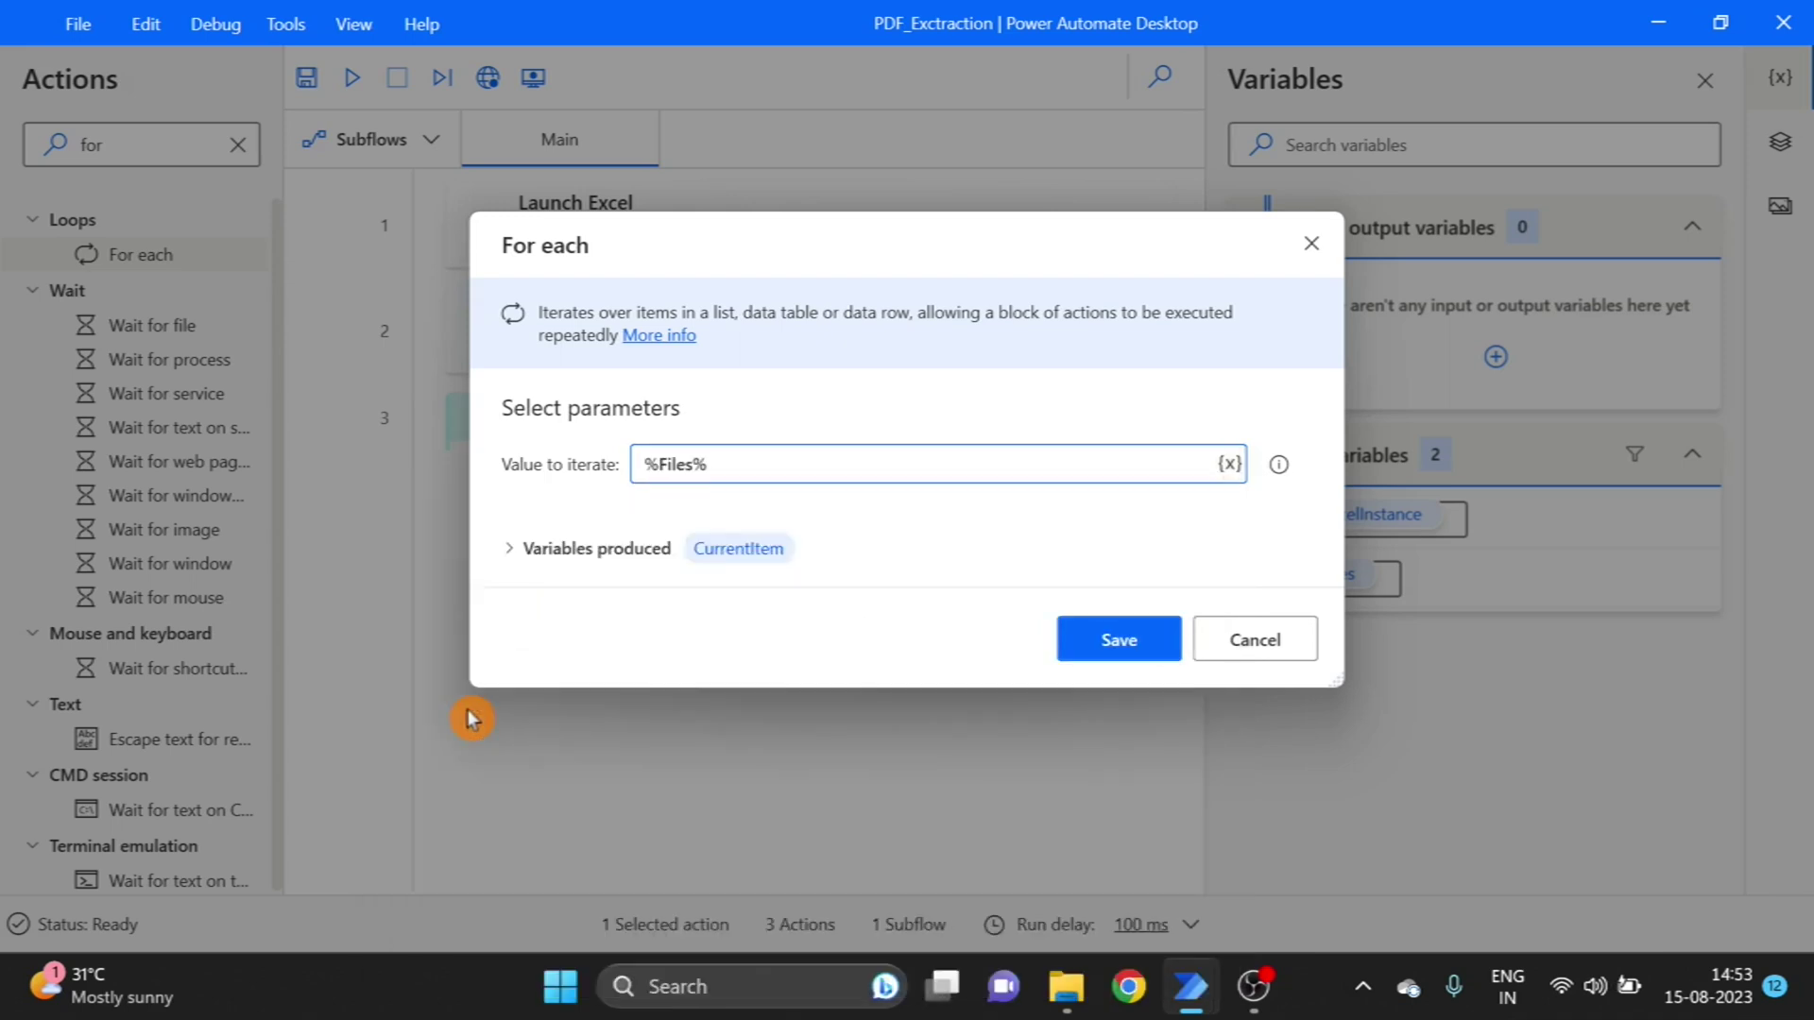
{"action": "left_click", "coordinate": [743, 556]}
{"action": "double_click", "coordinate": [728, 599]}
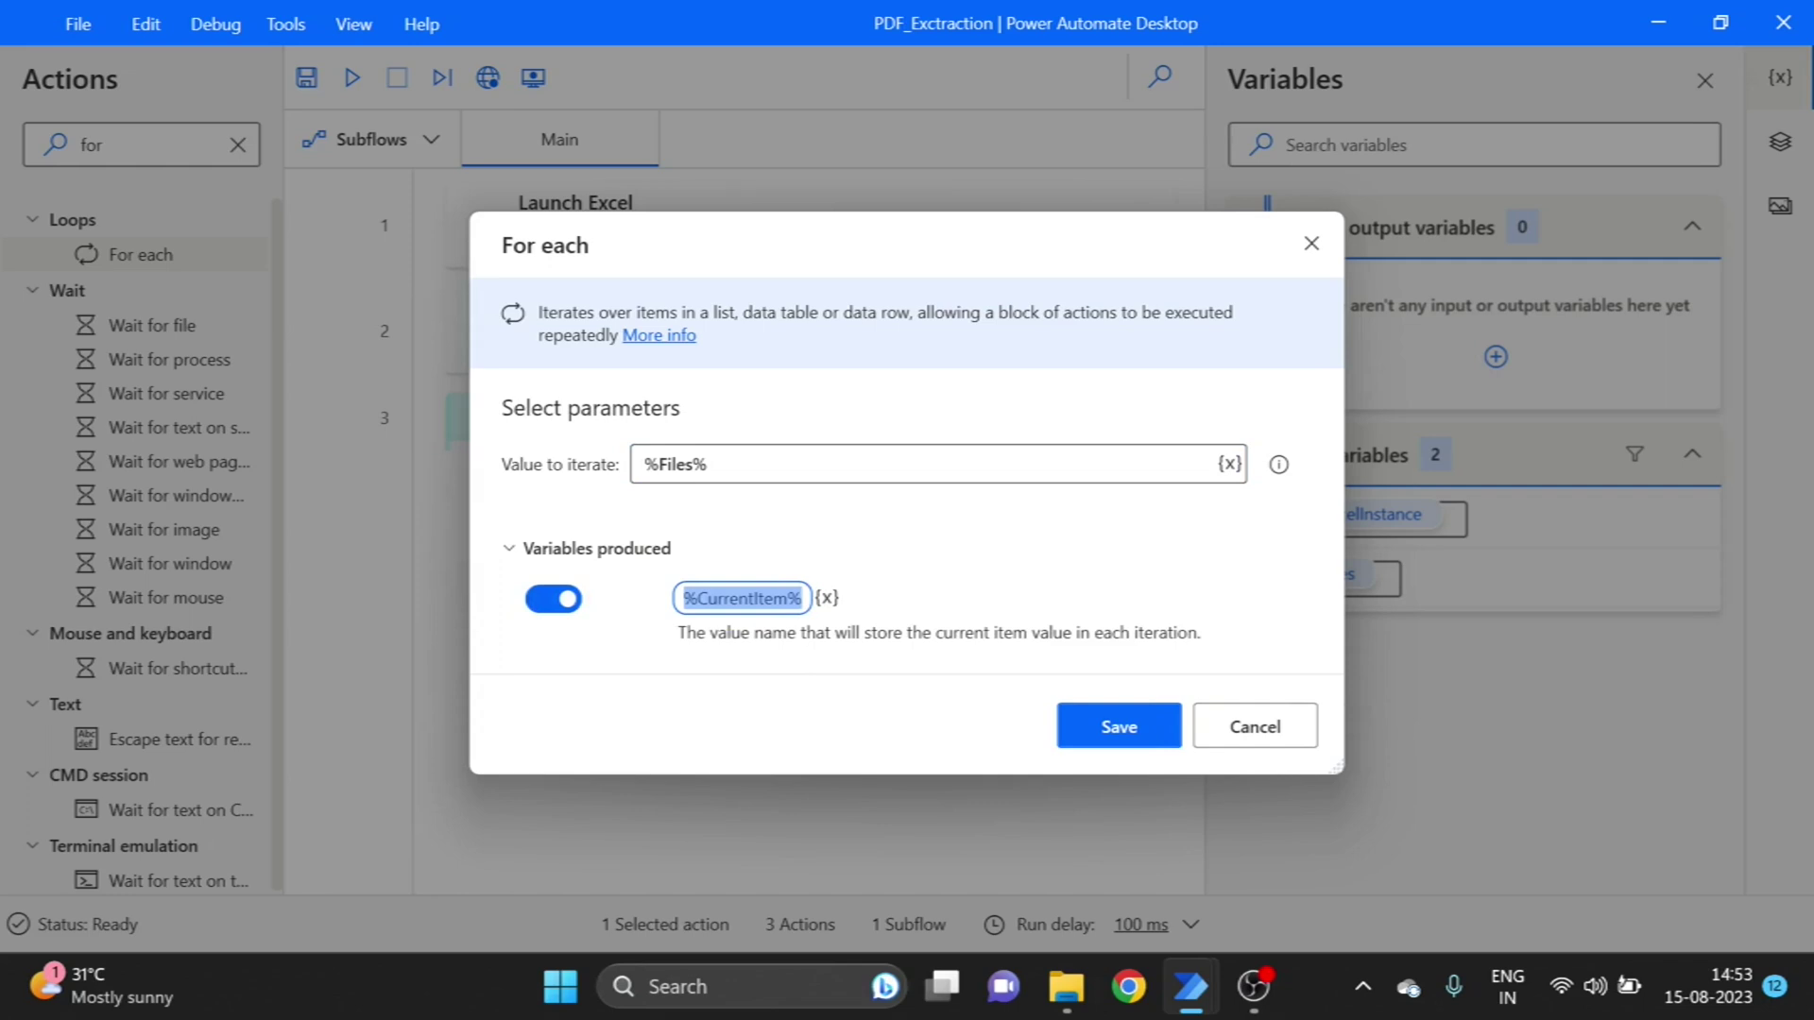
{"action": "key", "text": "BackSpace"}
{"action": "type", "text": "File"}
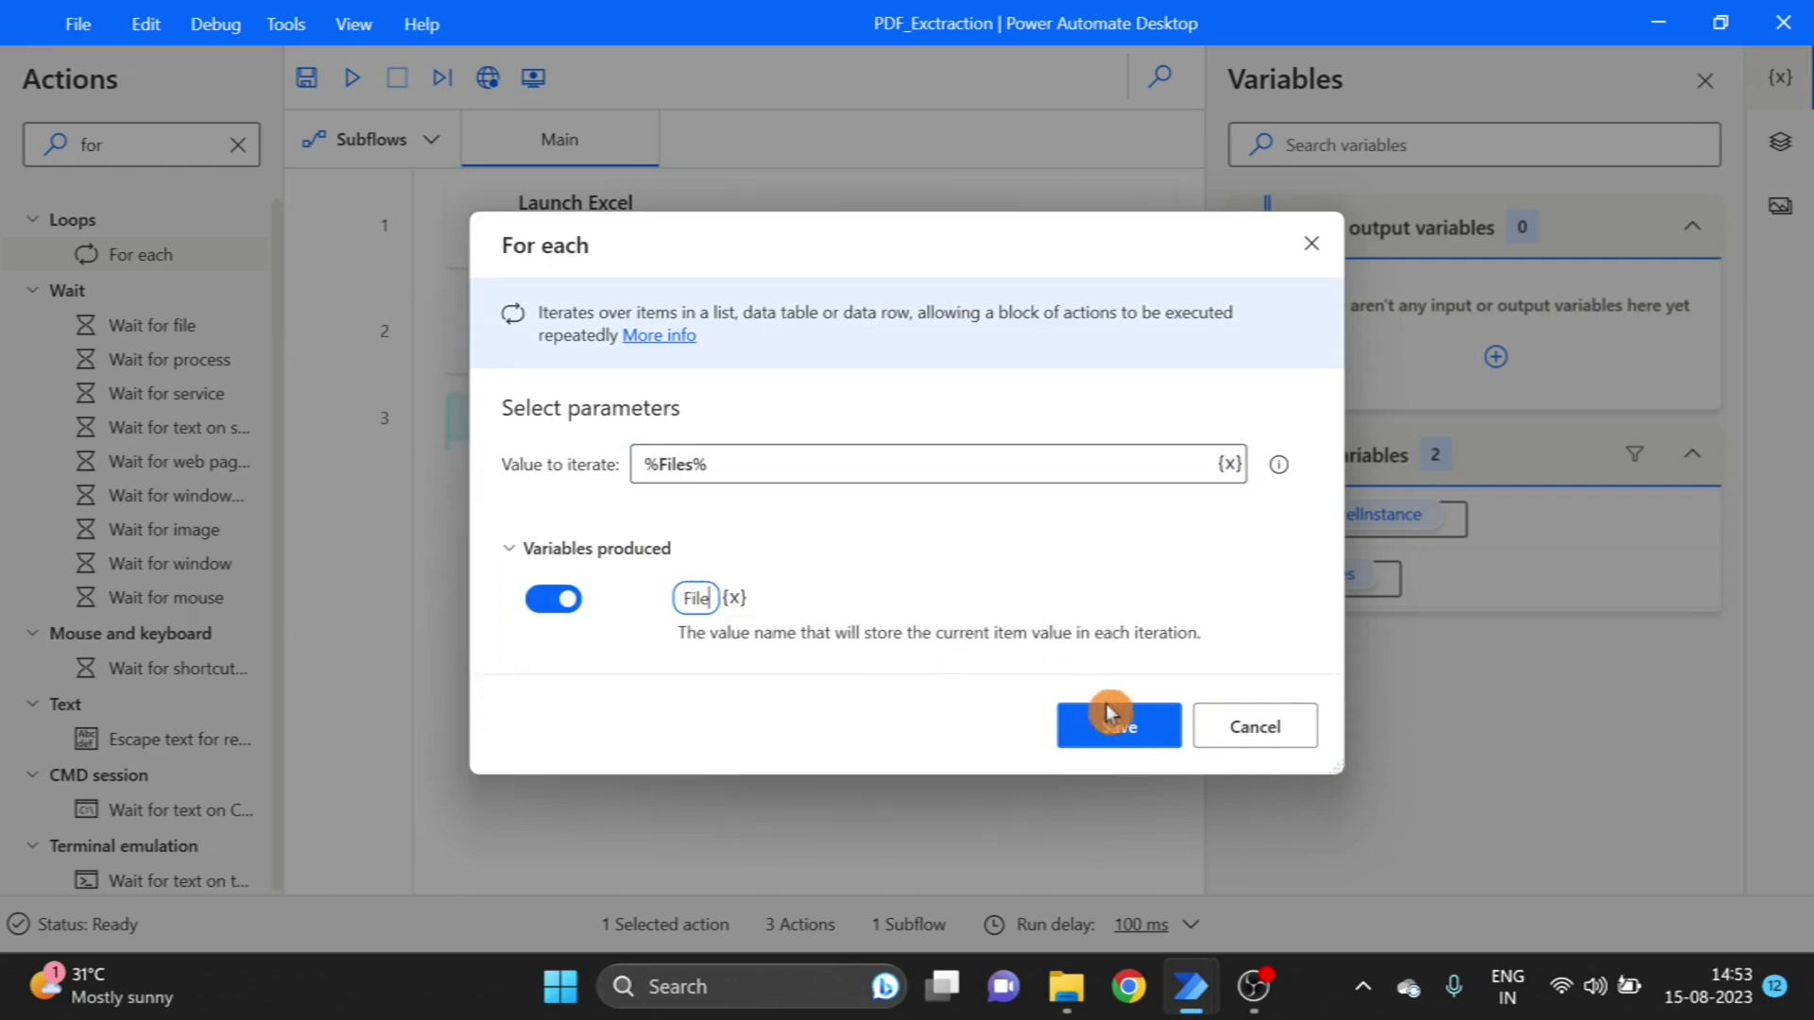
{"action": "left_click", "coordinate": [1131, 727]}
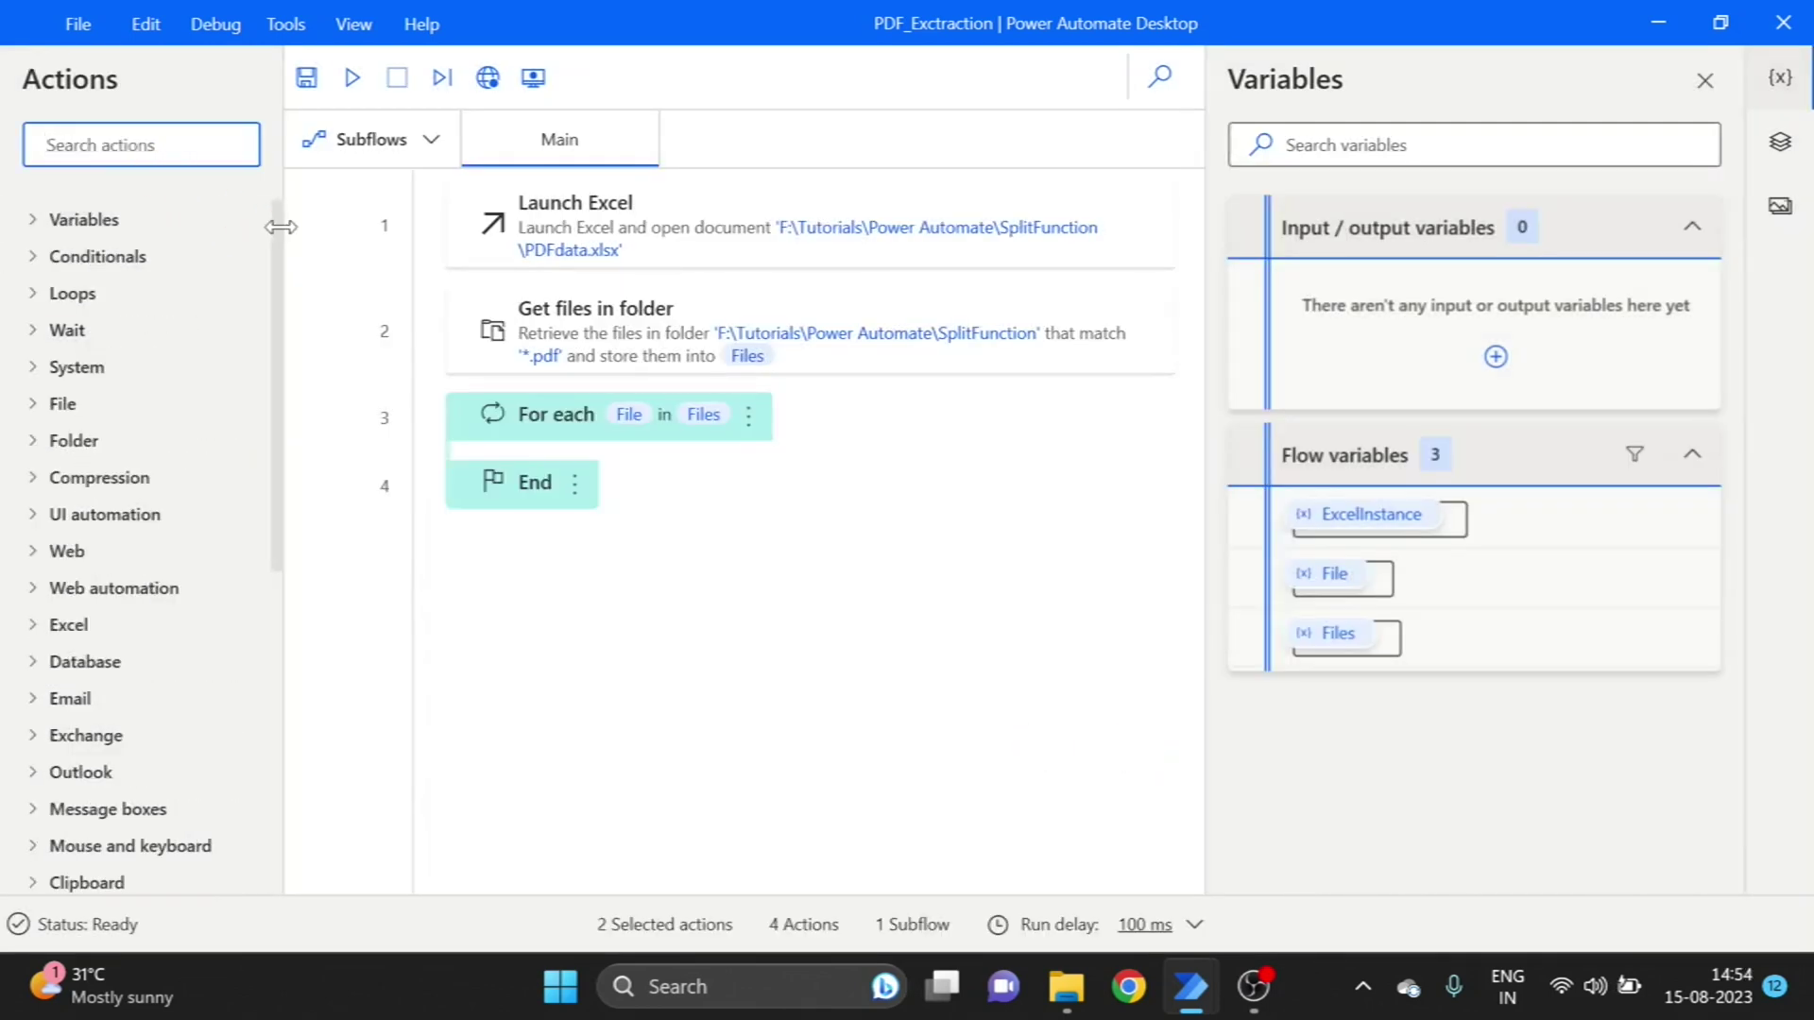
- Add Extract text from PDF inside the loop, reading %File% into ExtractedPDFText
{"action": "left_click_drag", "start_coordinate": [275, 236], "coordinate": [281, 455]}
{"action": "left_click", "coordinate": [51, 566]}
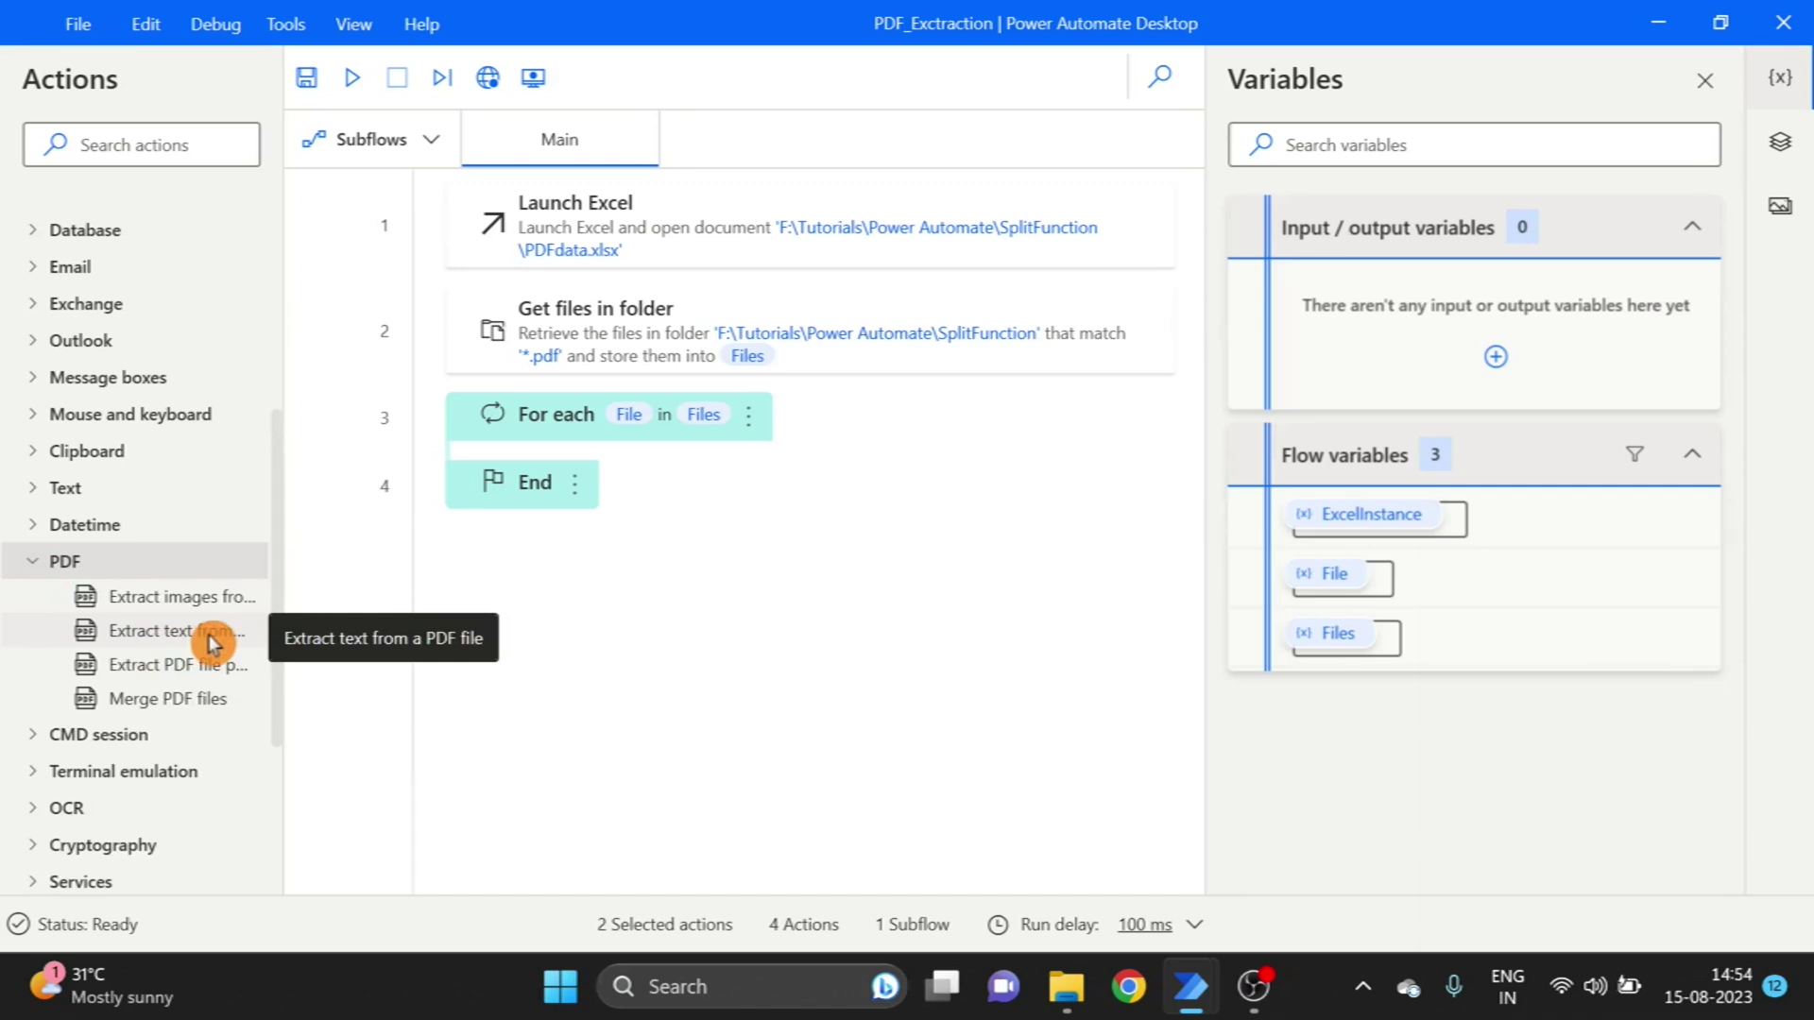
{"action": "left_click_drag", "start_coordinate": [211, 636], "coordinate": [648, 474]}
{"action": "left_click", "coordinate": [1229, 393]}
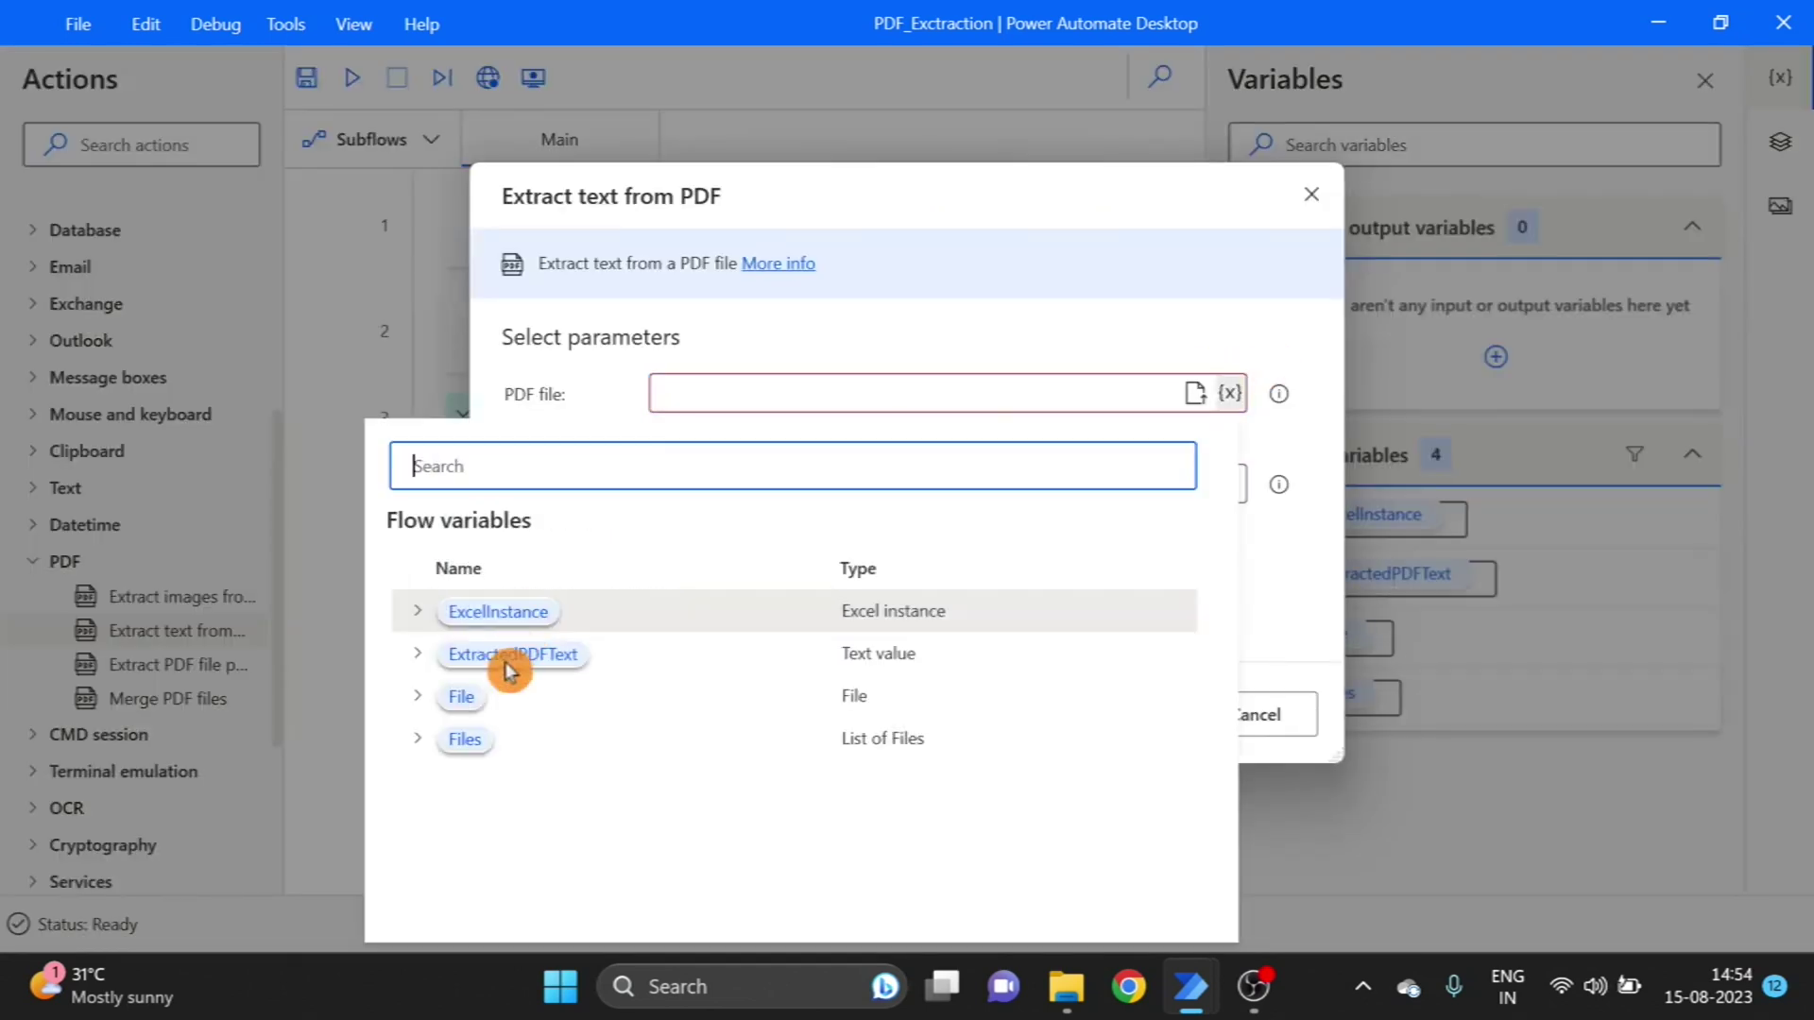
{"action": "left_click", "coordinate": [472, 708]}
{"action": "left_click", "coordinate": [472, 708]}
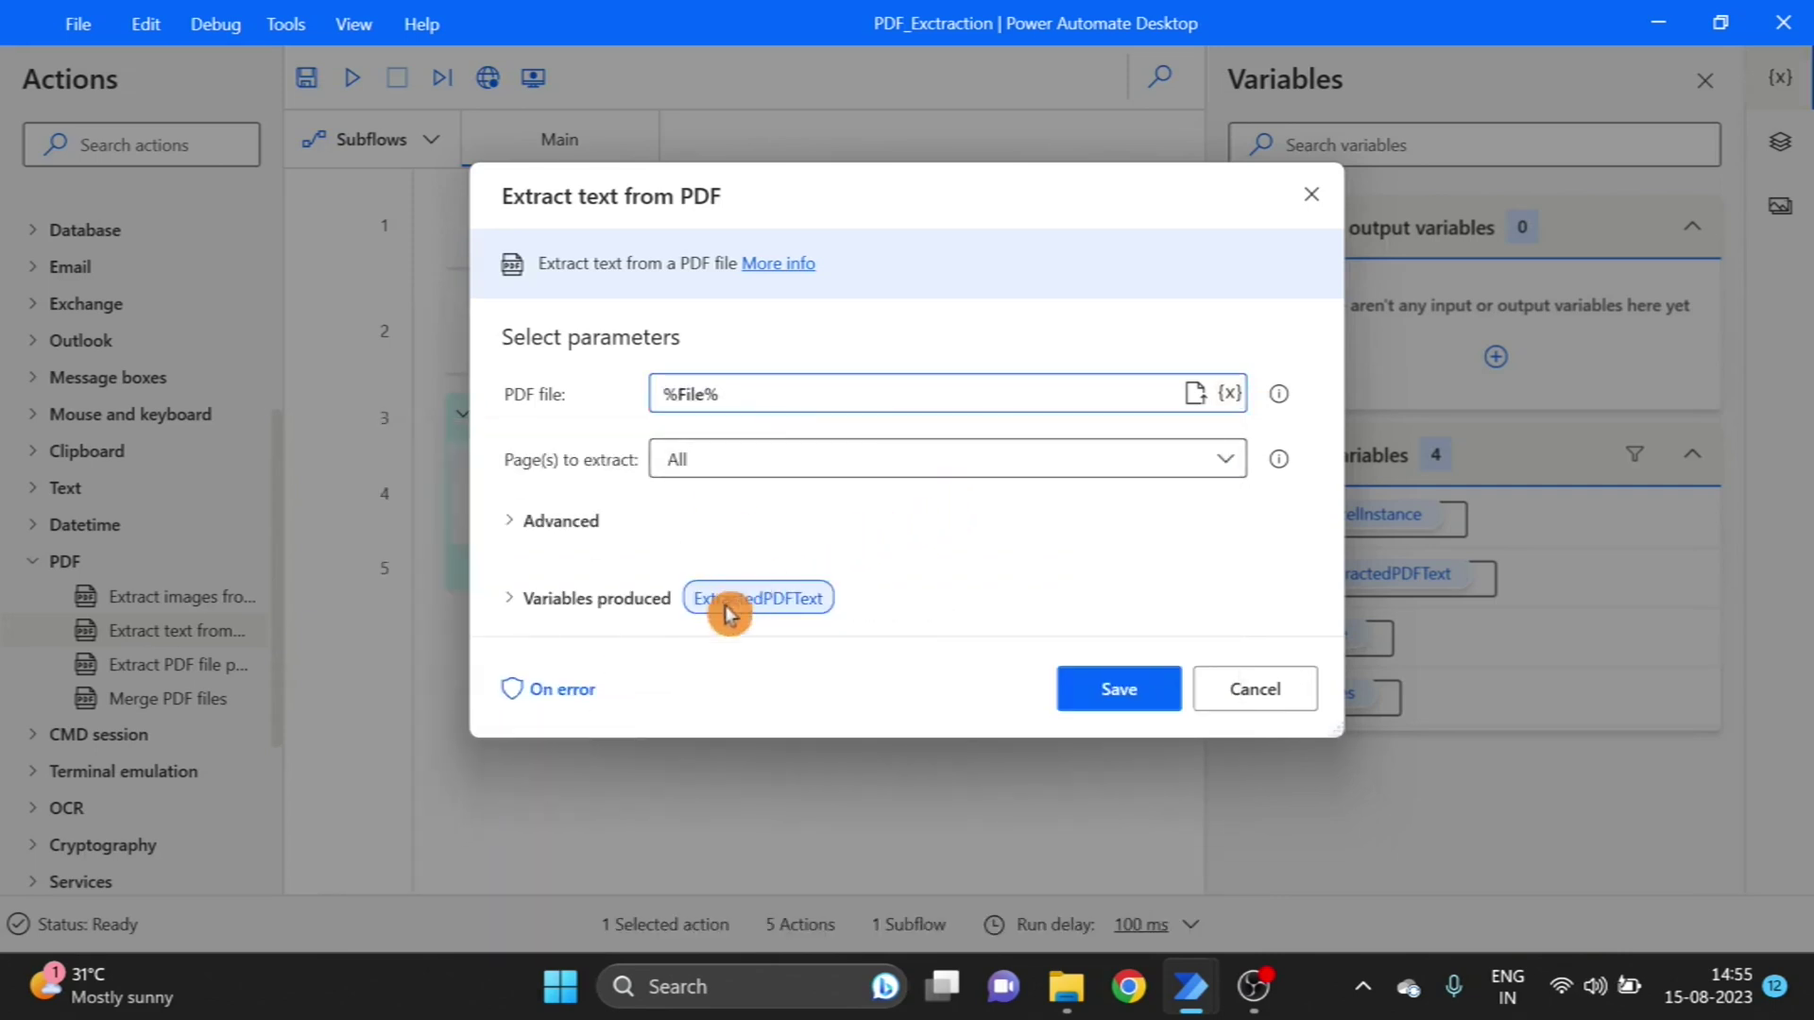
{"action": "left_click", "coordinate": [1118, 688]}
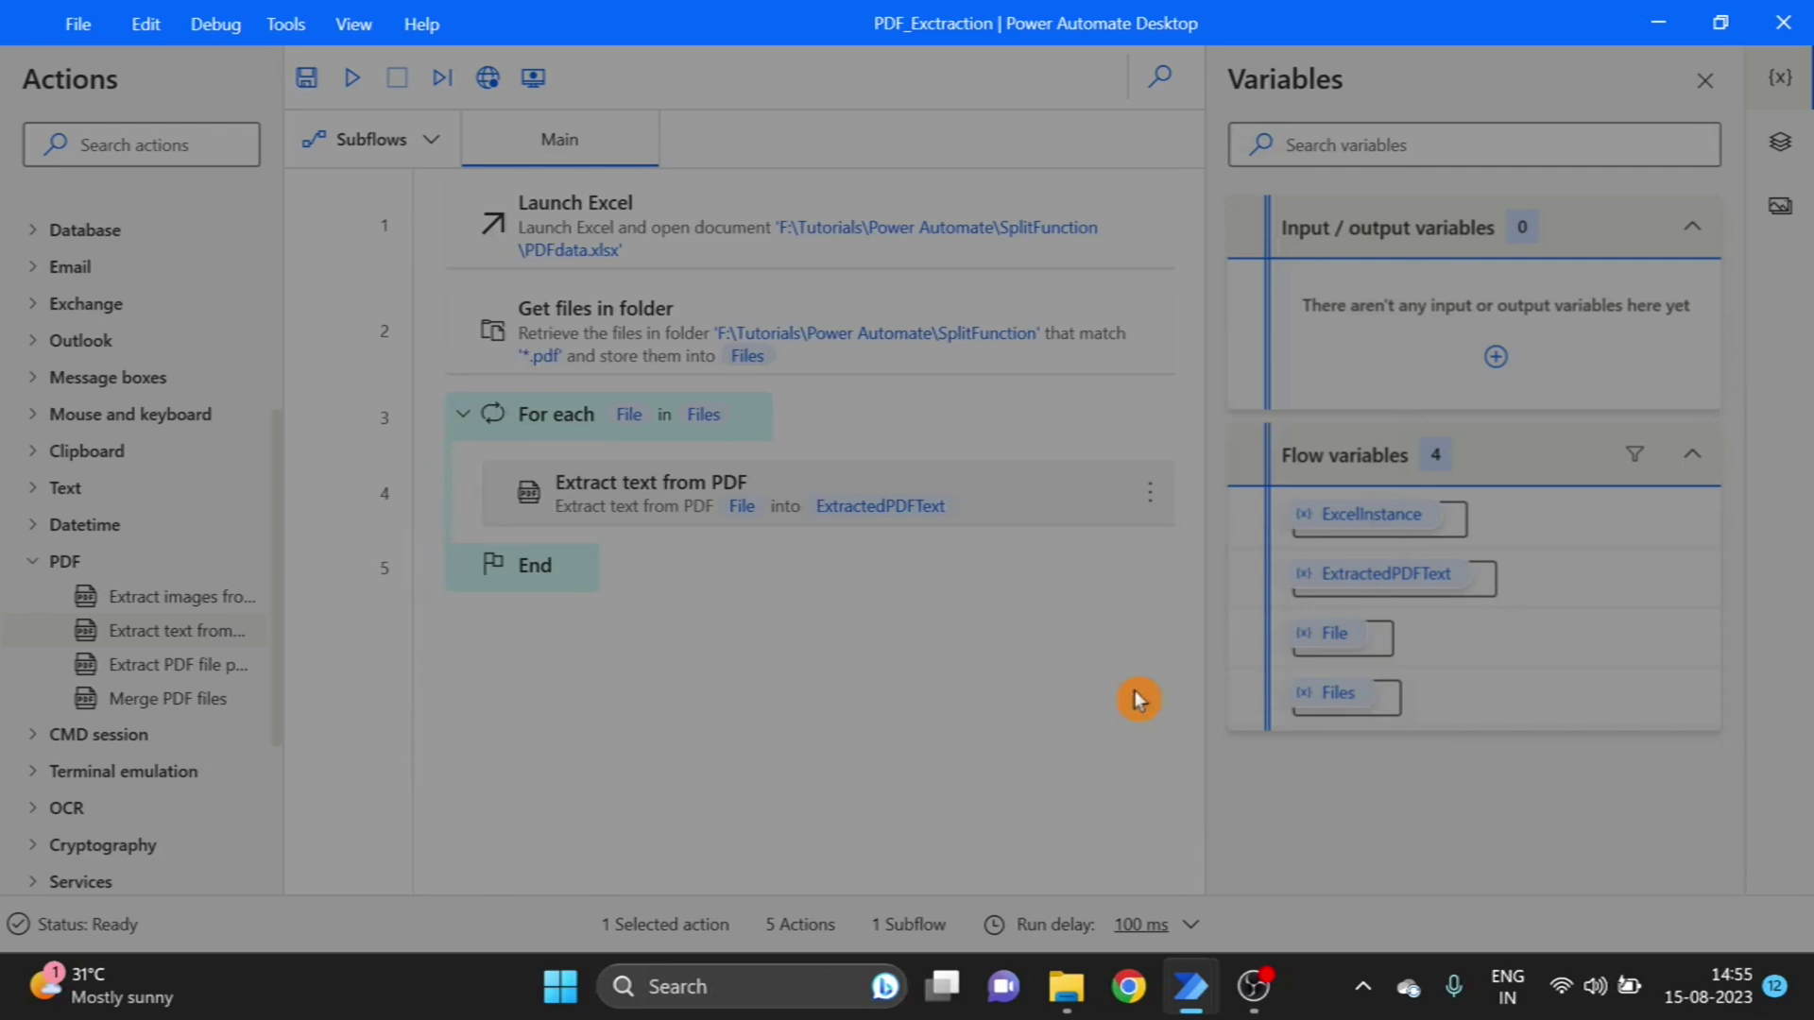
- Add a Split text step in the loop on %ExtractedPDFText% with a Custom delimiter type
{"action": "left_click", "coordinate": [141, 145]}
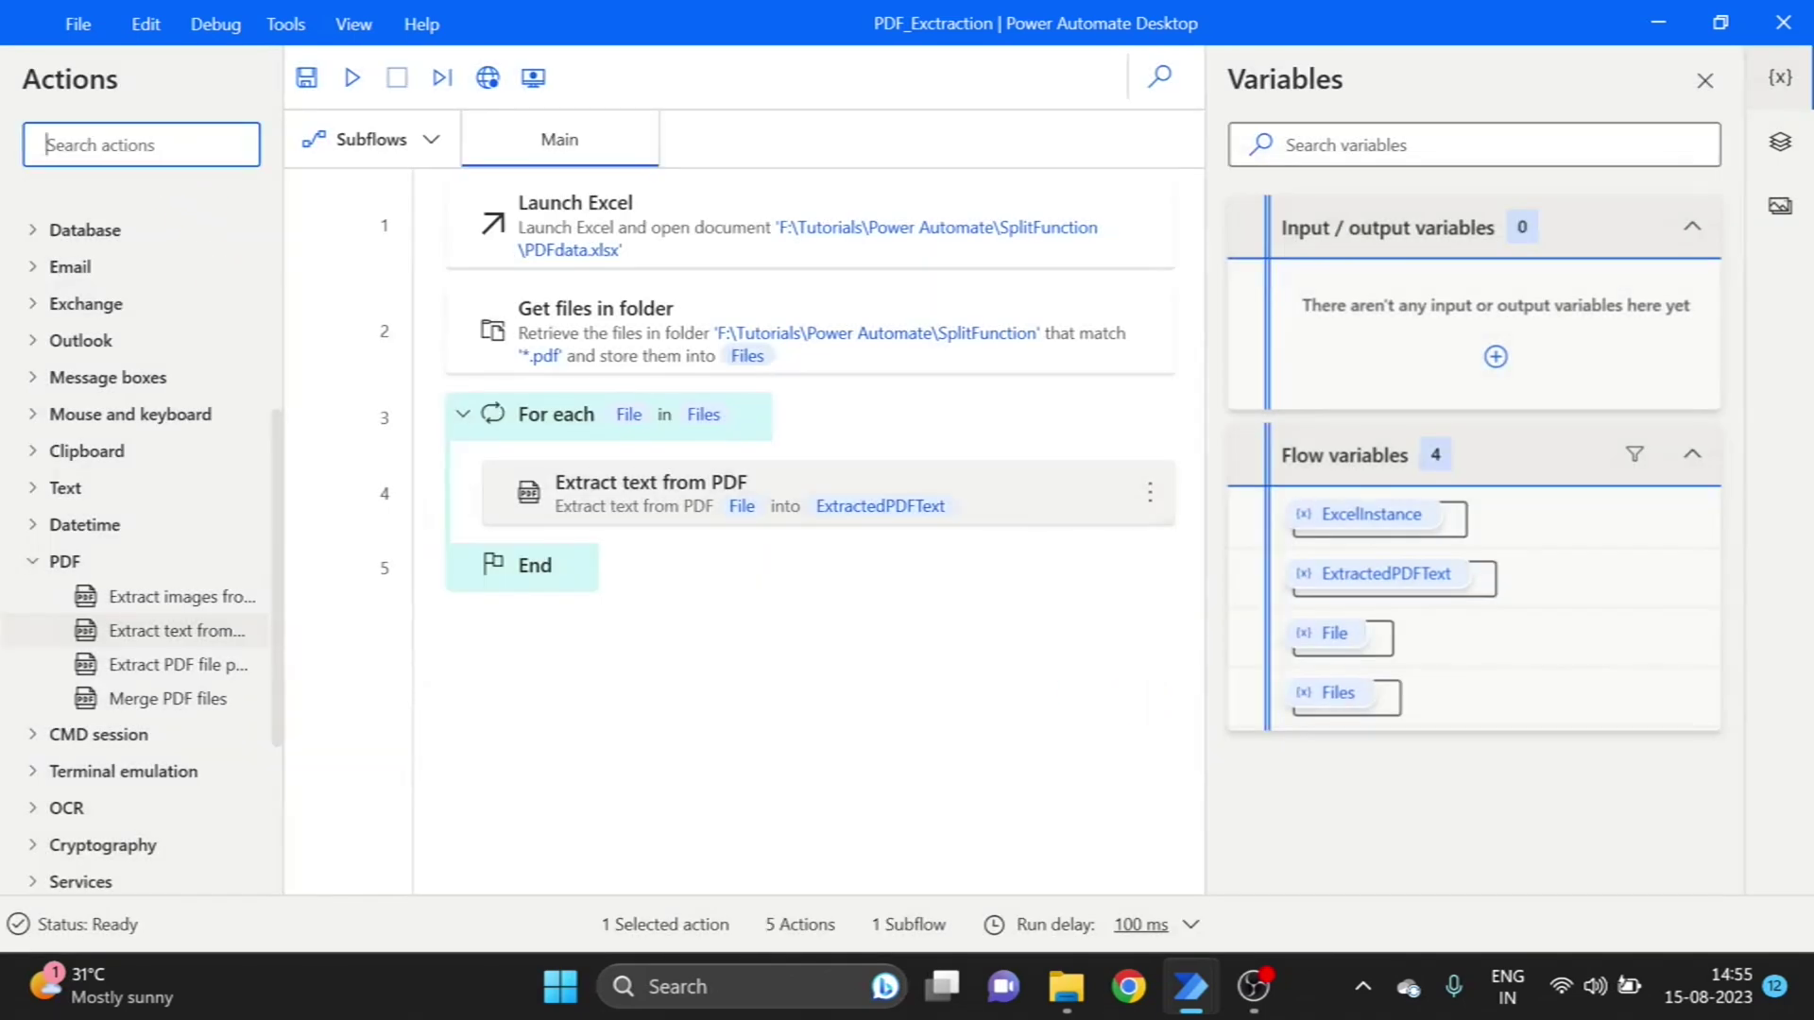
{"action": "type", "text": "spl"}
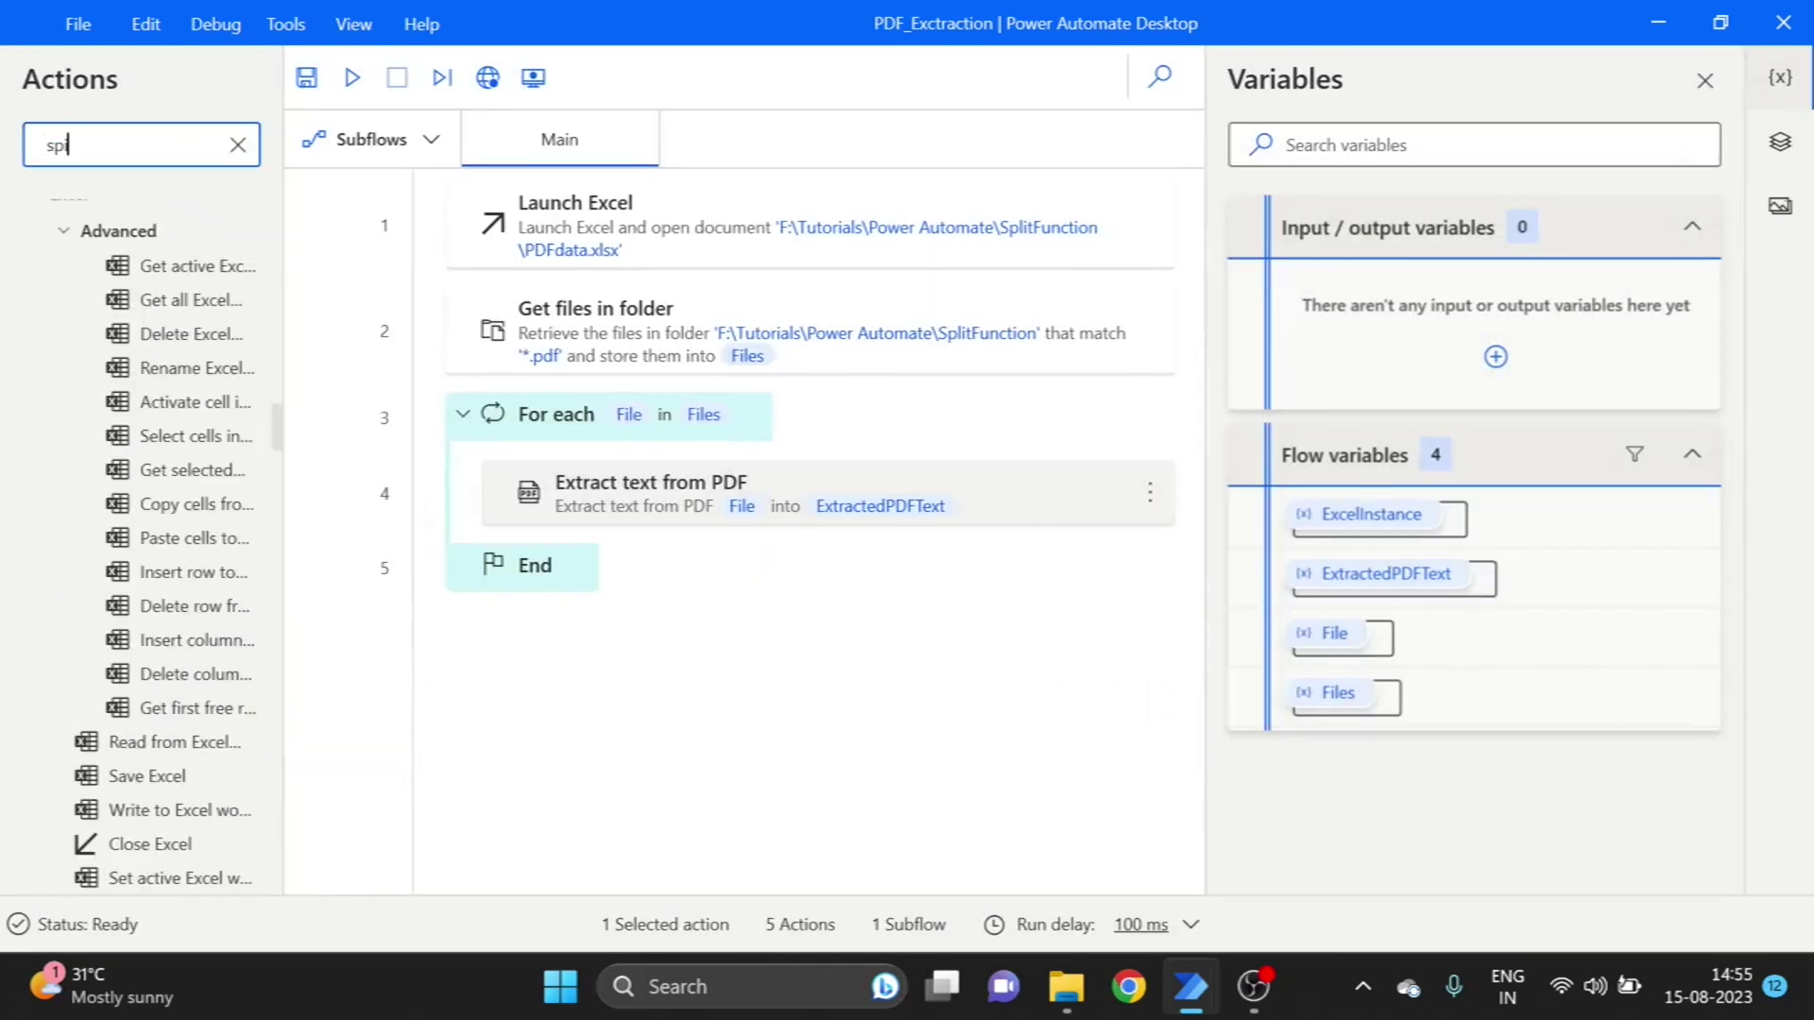
{"action": "type", "text": "it"}
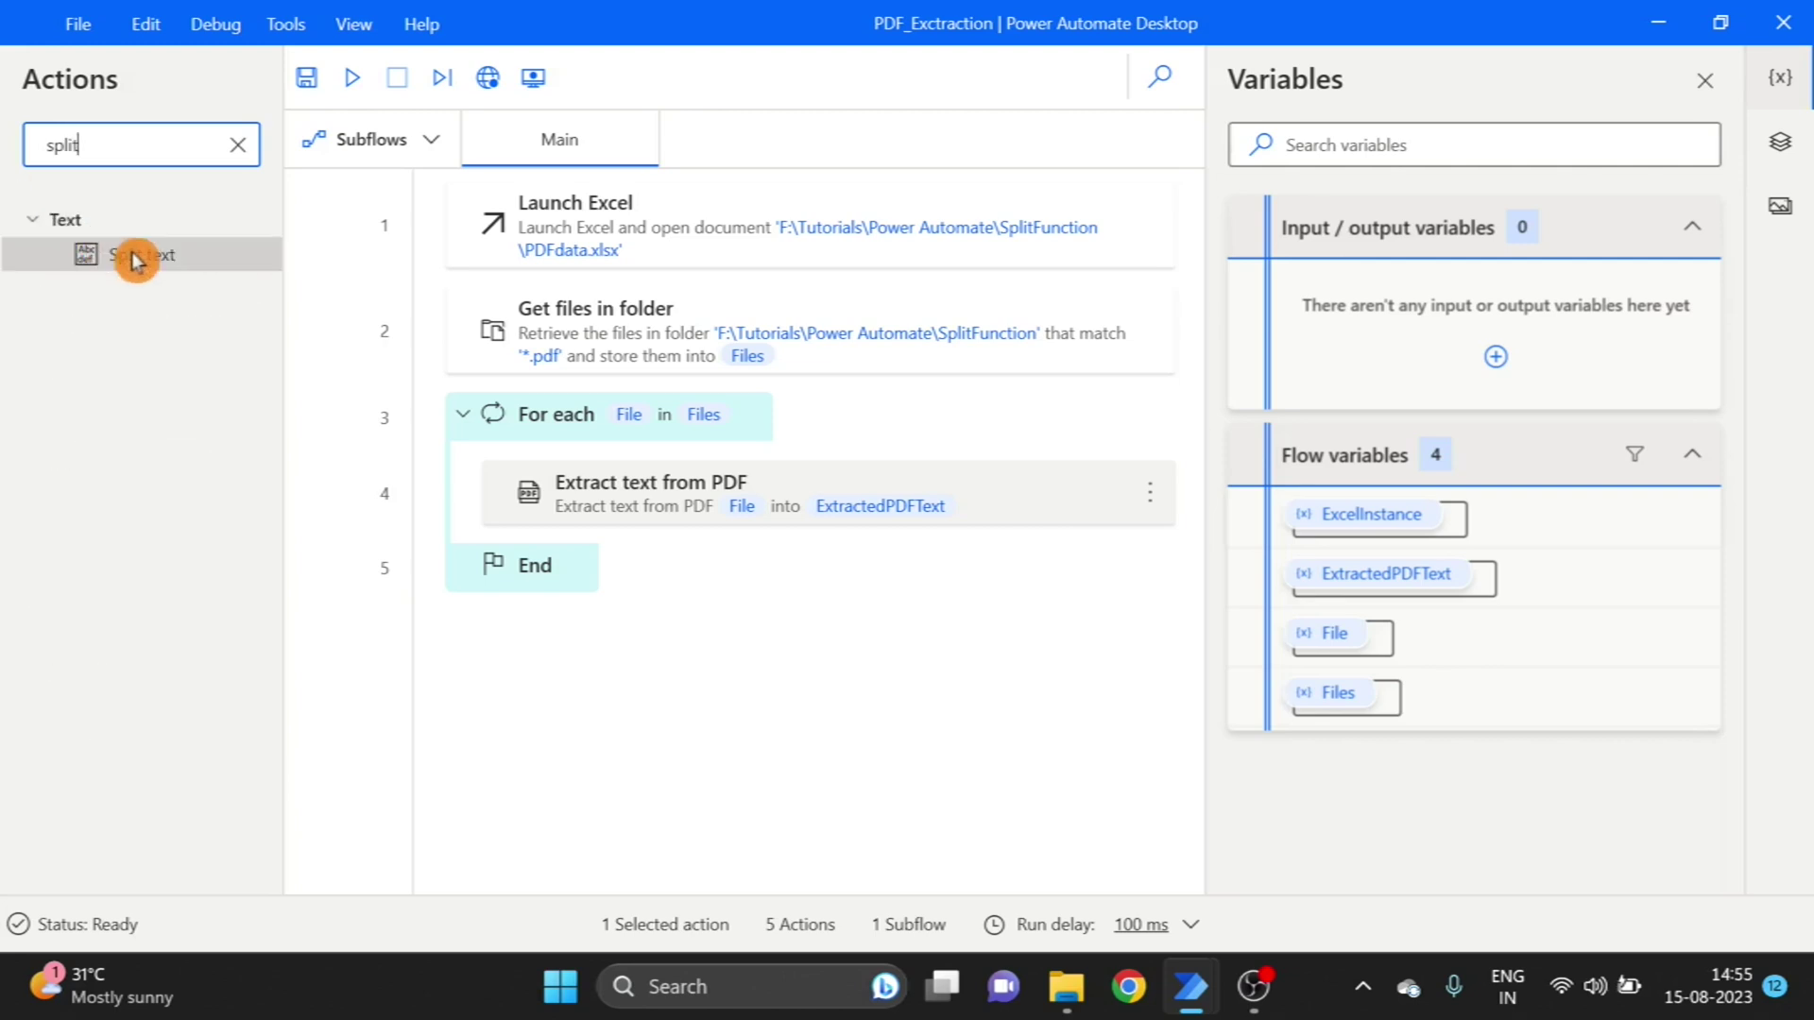
{"action": "left_click_drag", "start_coordinate": [134, 258], "coordinate": [650, 555]}
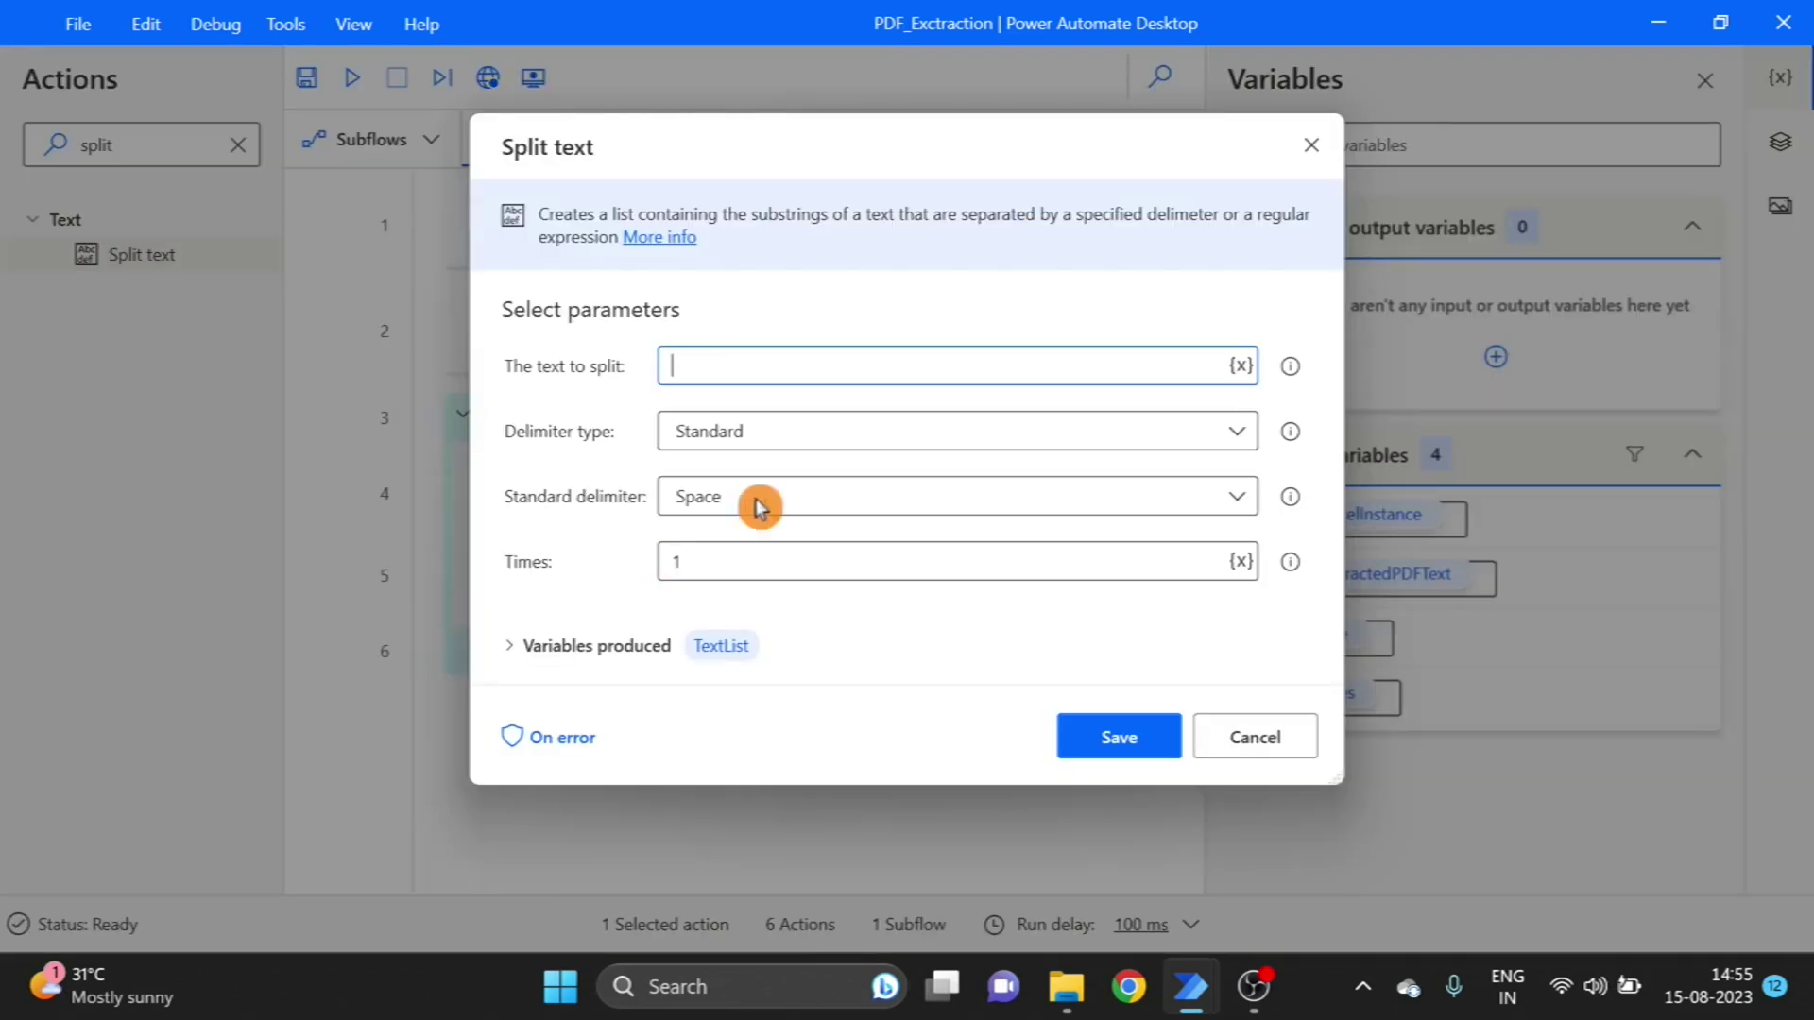
{"action": "left_click", "coordinate": [1242, 375]}
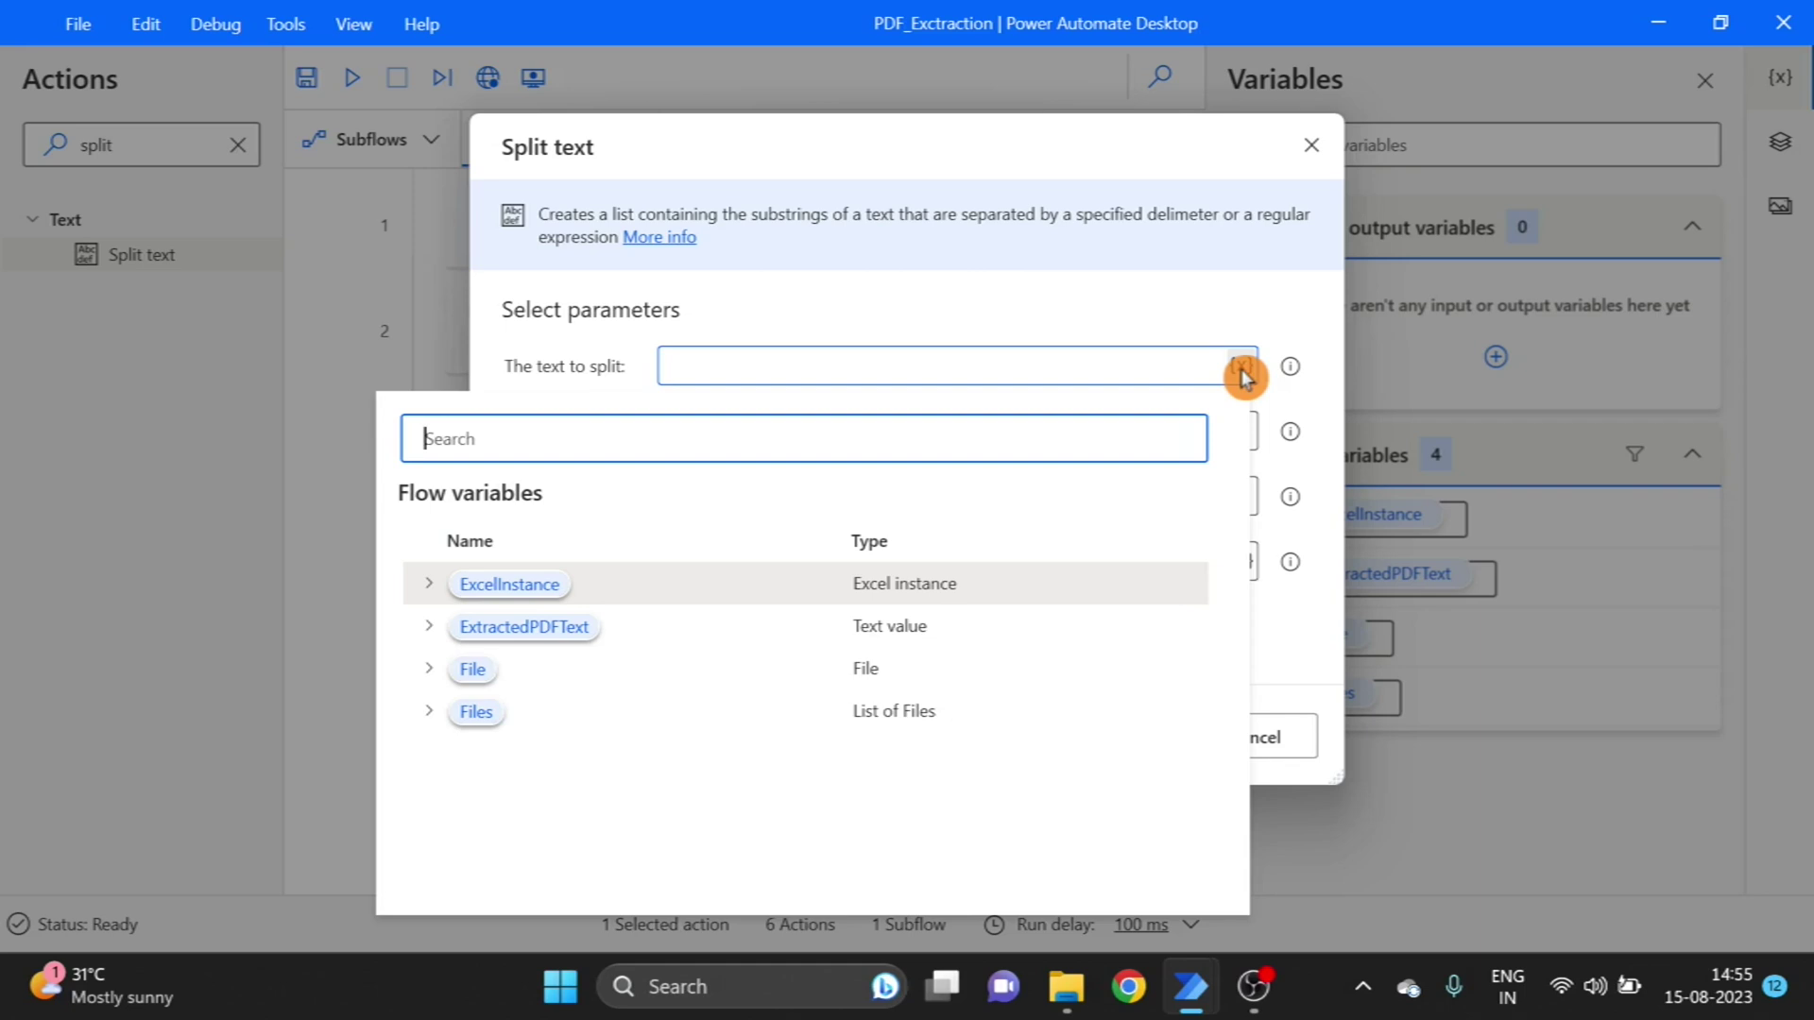
{"action": "left_click", "coordinate": [519, 629]}
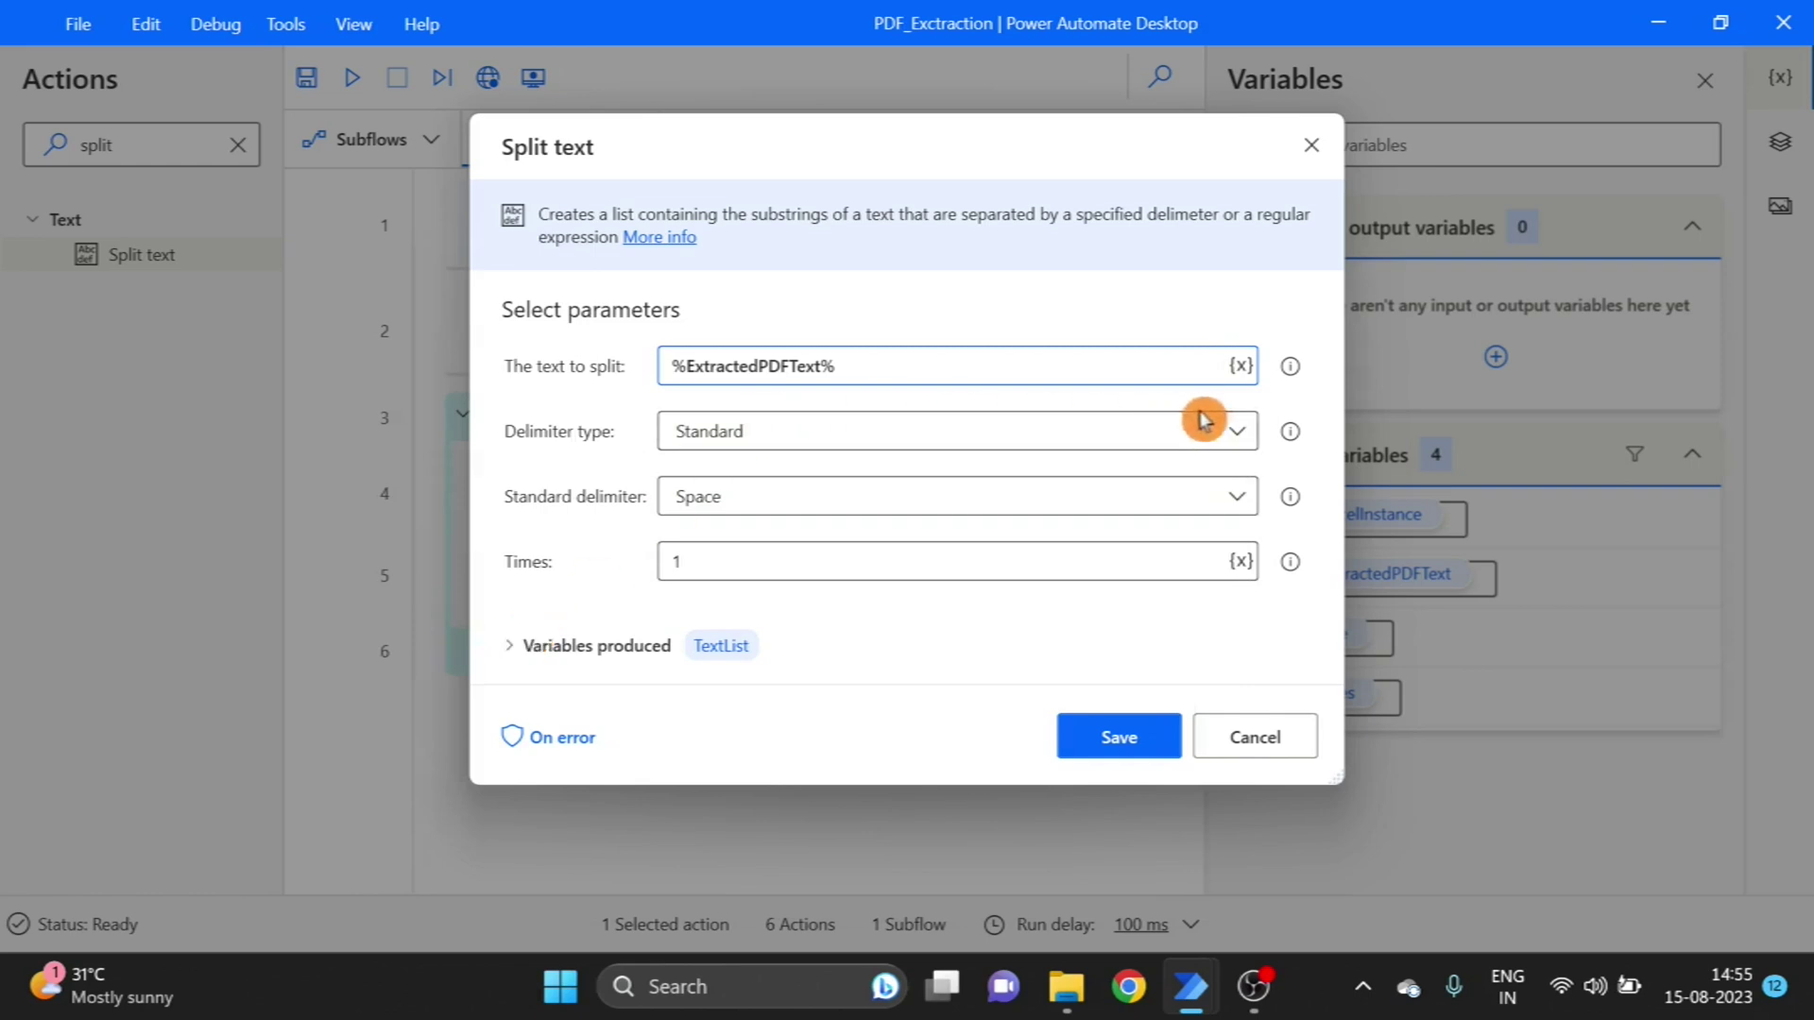
{"action": "left_click", "coordinate": [1238, 431]}
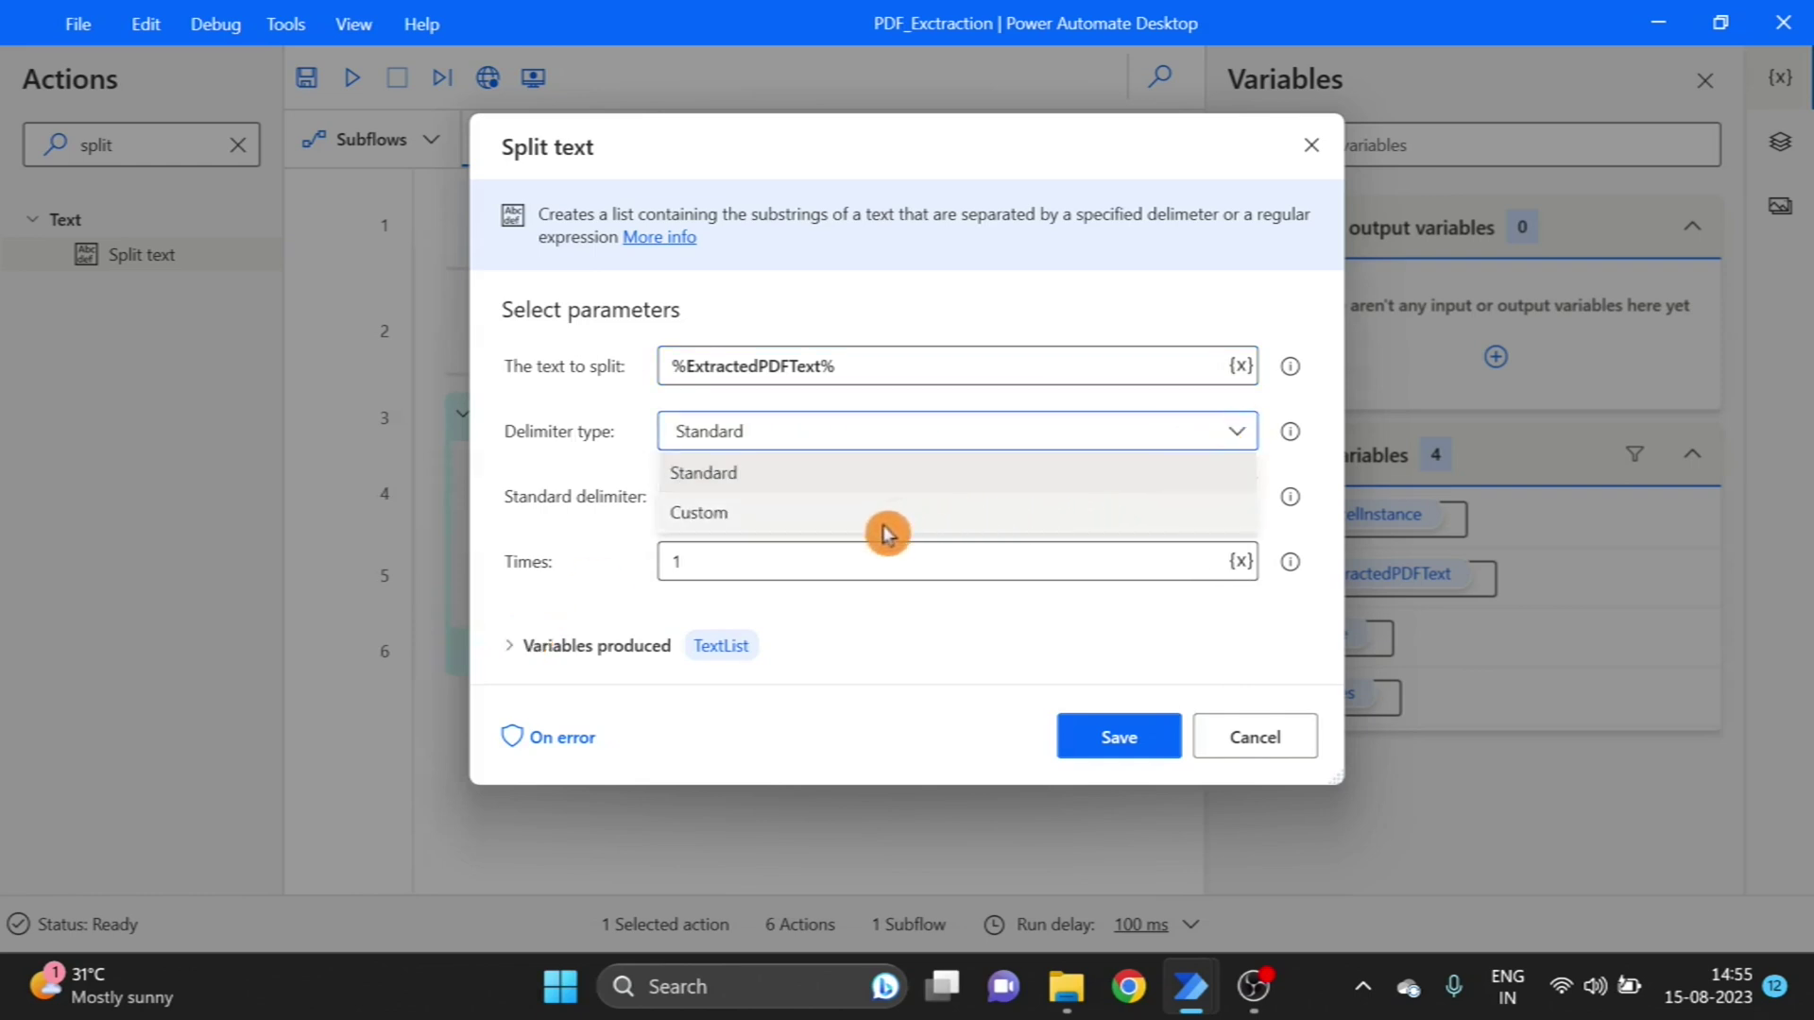
{"action": "left_click", "coordinate": [835, 528]}
{"action": "left_click", "coordinate": [757, 491]}
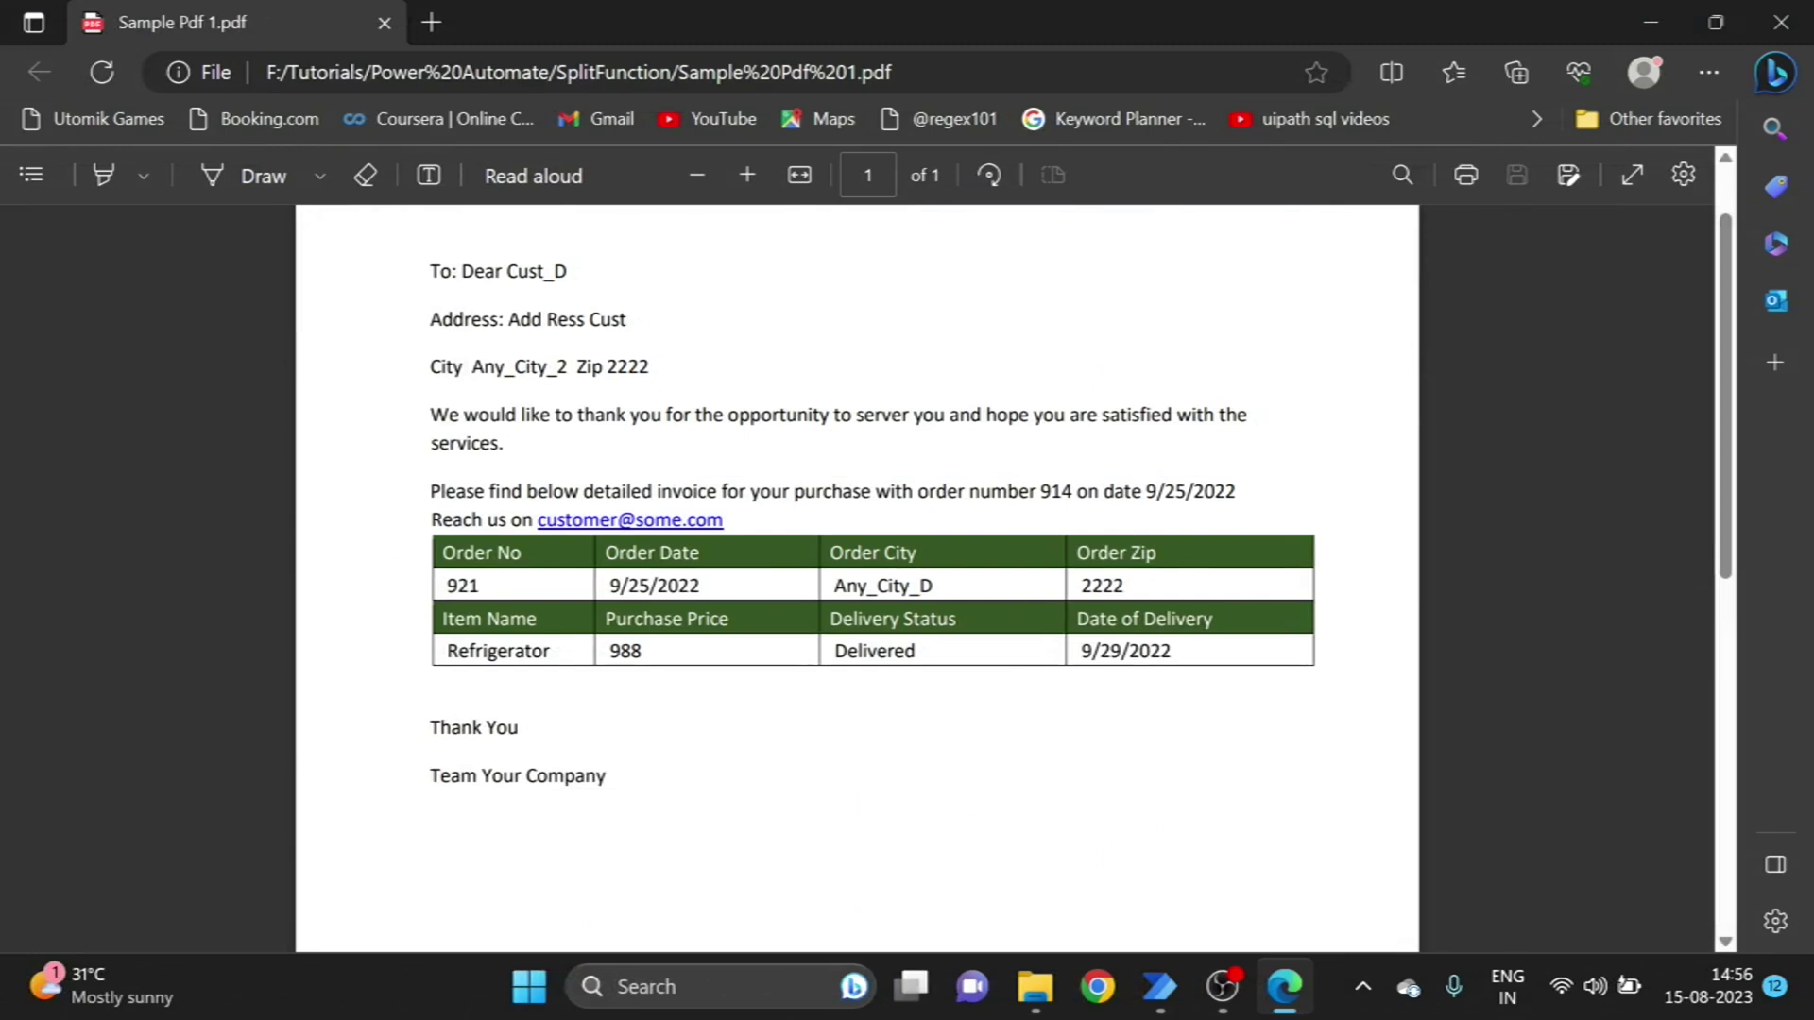
- Copy 'To: Dear' from the sample PDF in Edge and return to the PDF_Exctraction flow editor
{"action": "left_click_drag", "start_coordinate": [501, 271], "coordinate": [430, 272]}
{"action": "key", "text": "ctrl+c"}
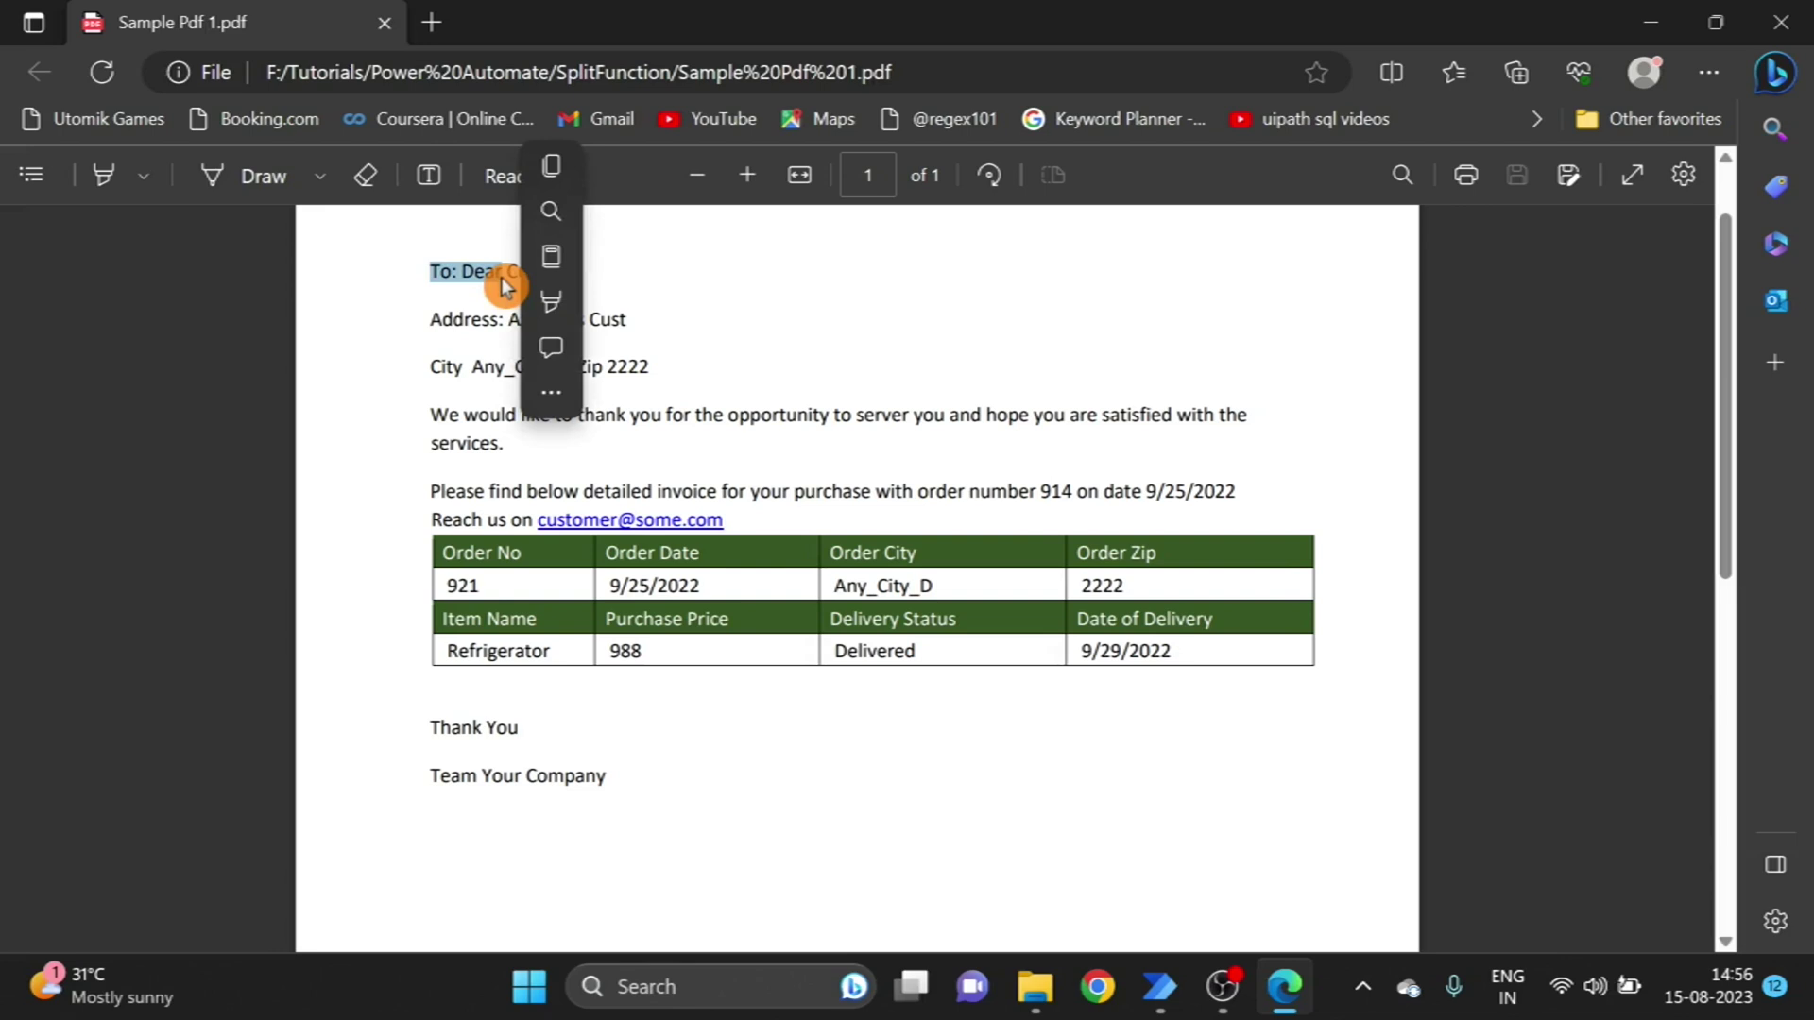
{"action": "left_click", "coordinate": [1160, 986]}
{"action": "left_click", "coordinate": [1249, 904]}
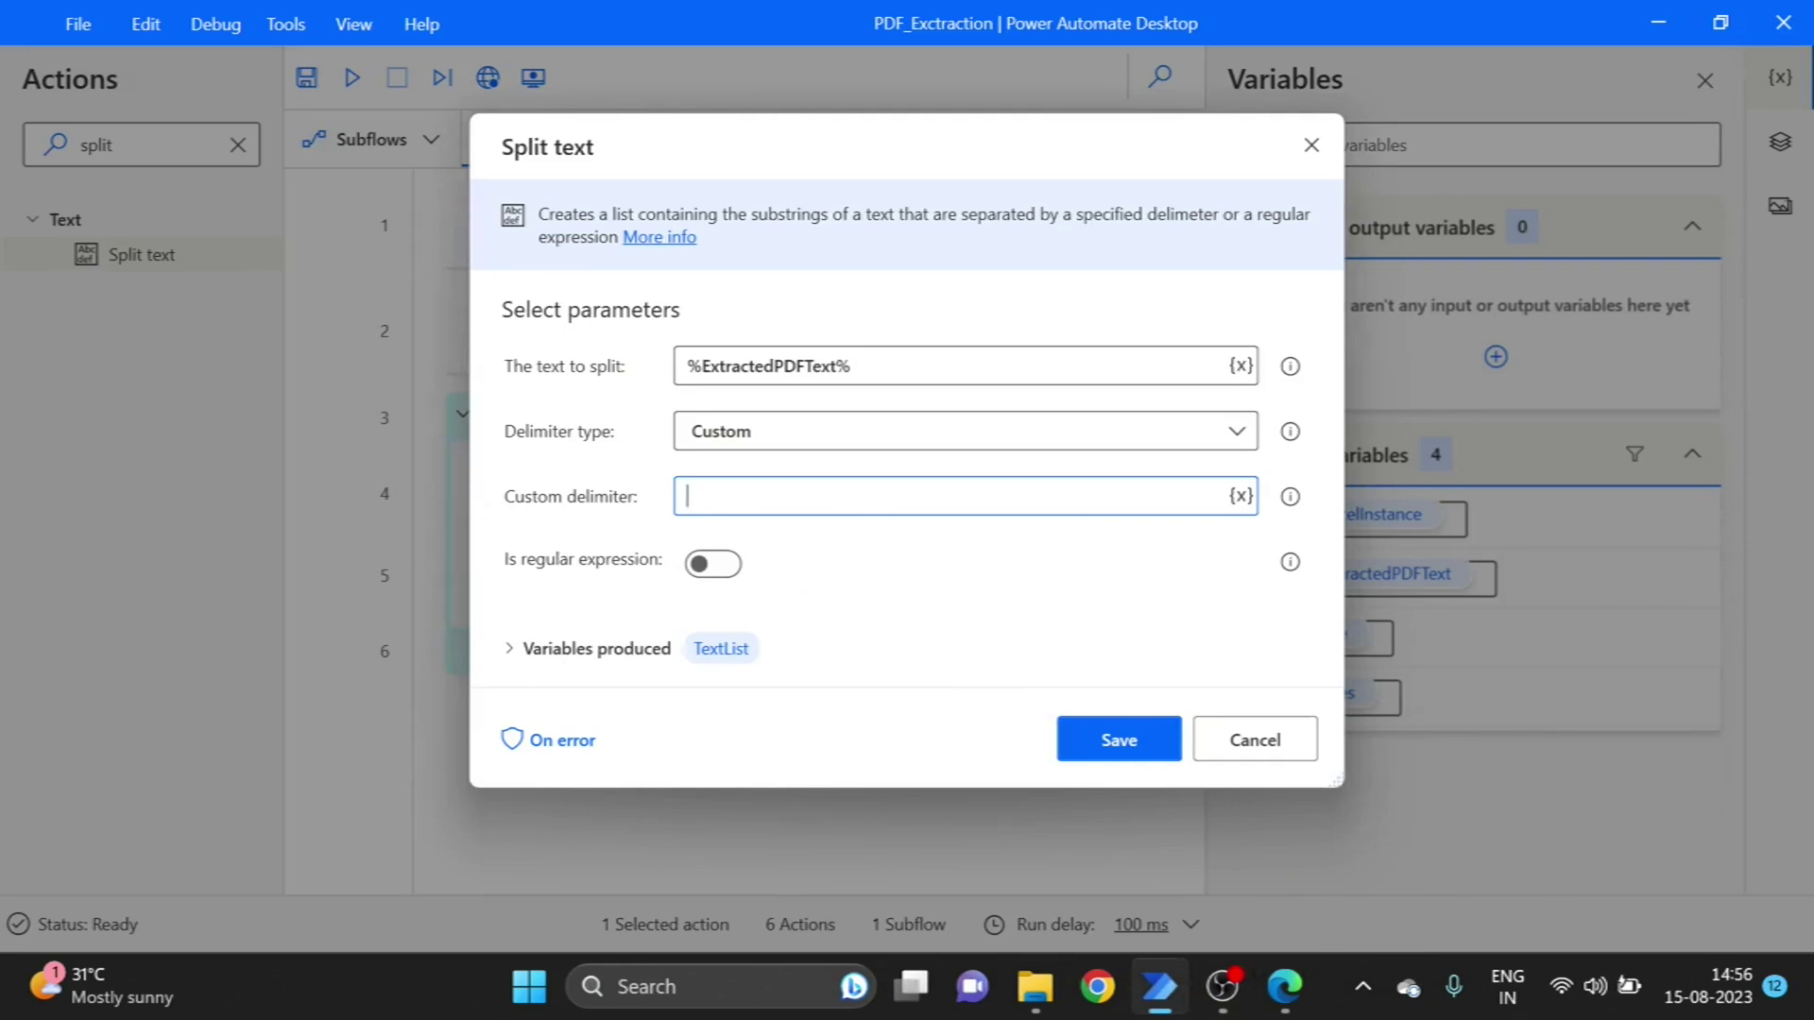
- Use 'To: Dear' as the custom delimiter, name the output list FirstSplitForCusName, and save
{"action": "key", "text": "ctrl+v"}
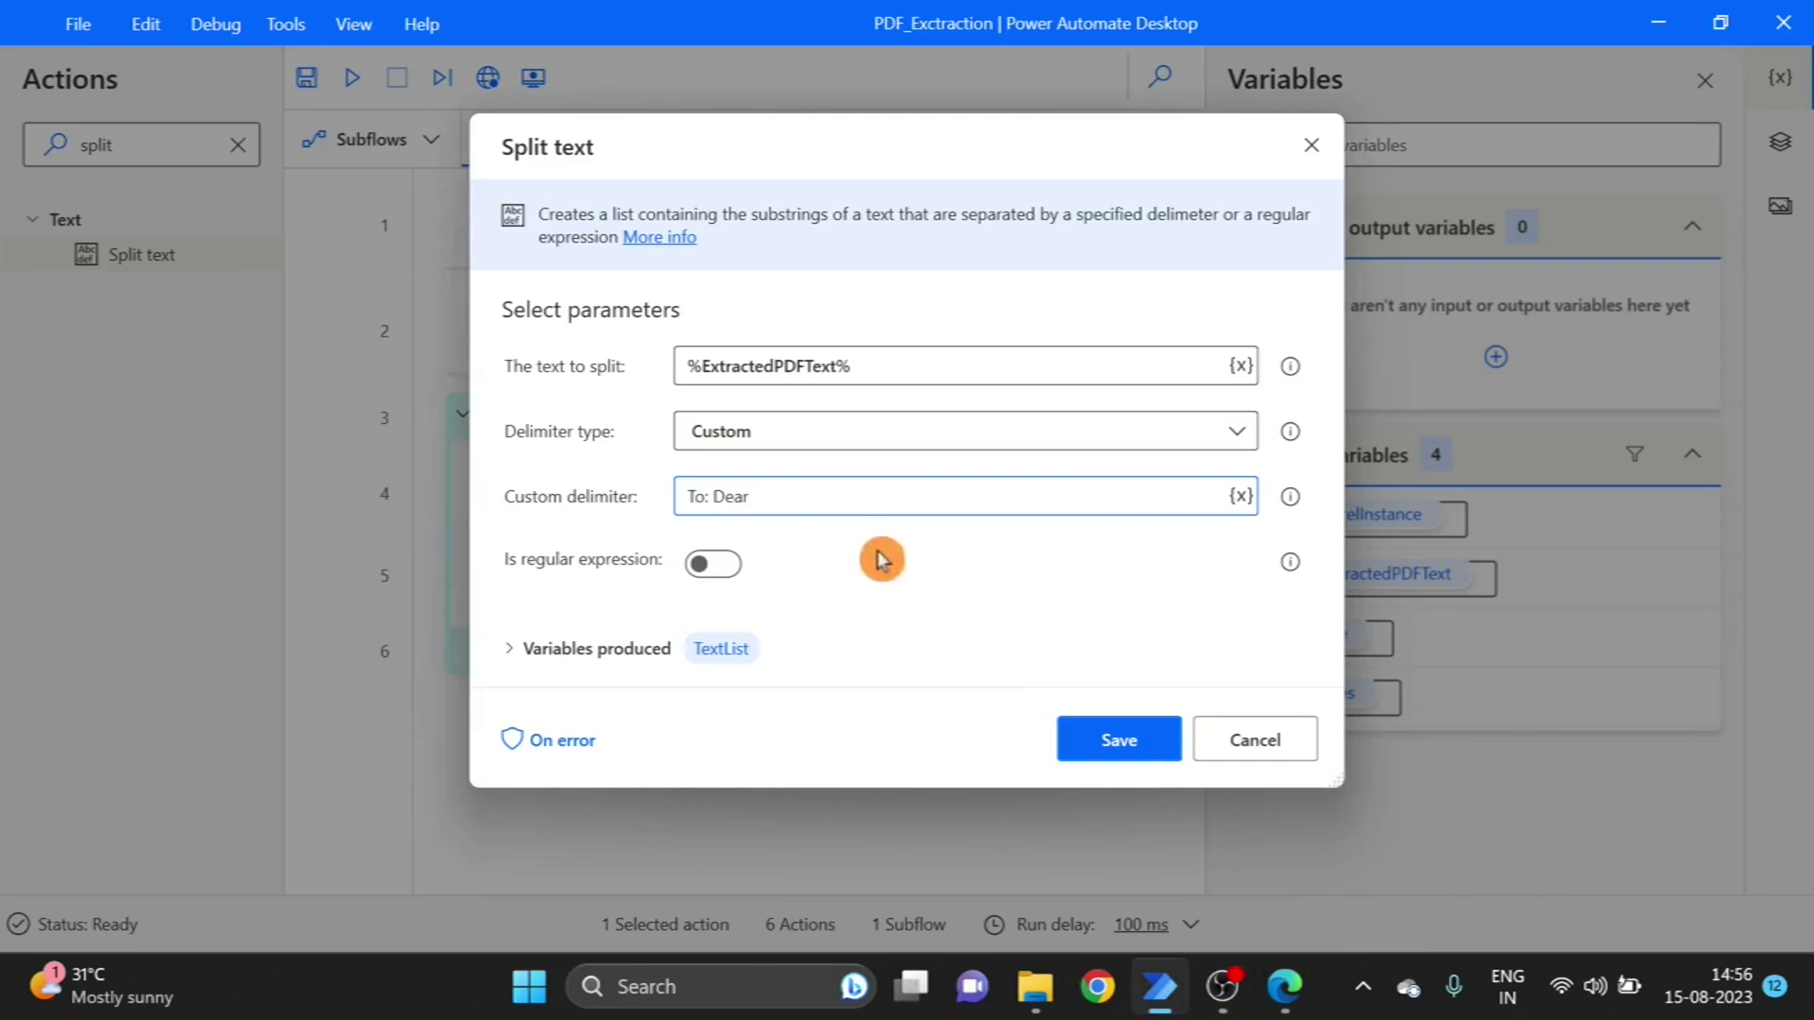
{"action": "left_click", "coordinate": [715, 652]}
{"action": "left_click", "coordinate": [721, 699]}
{"action": "type", "text": "FirstSplitForCusName"}
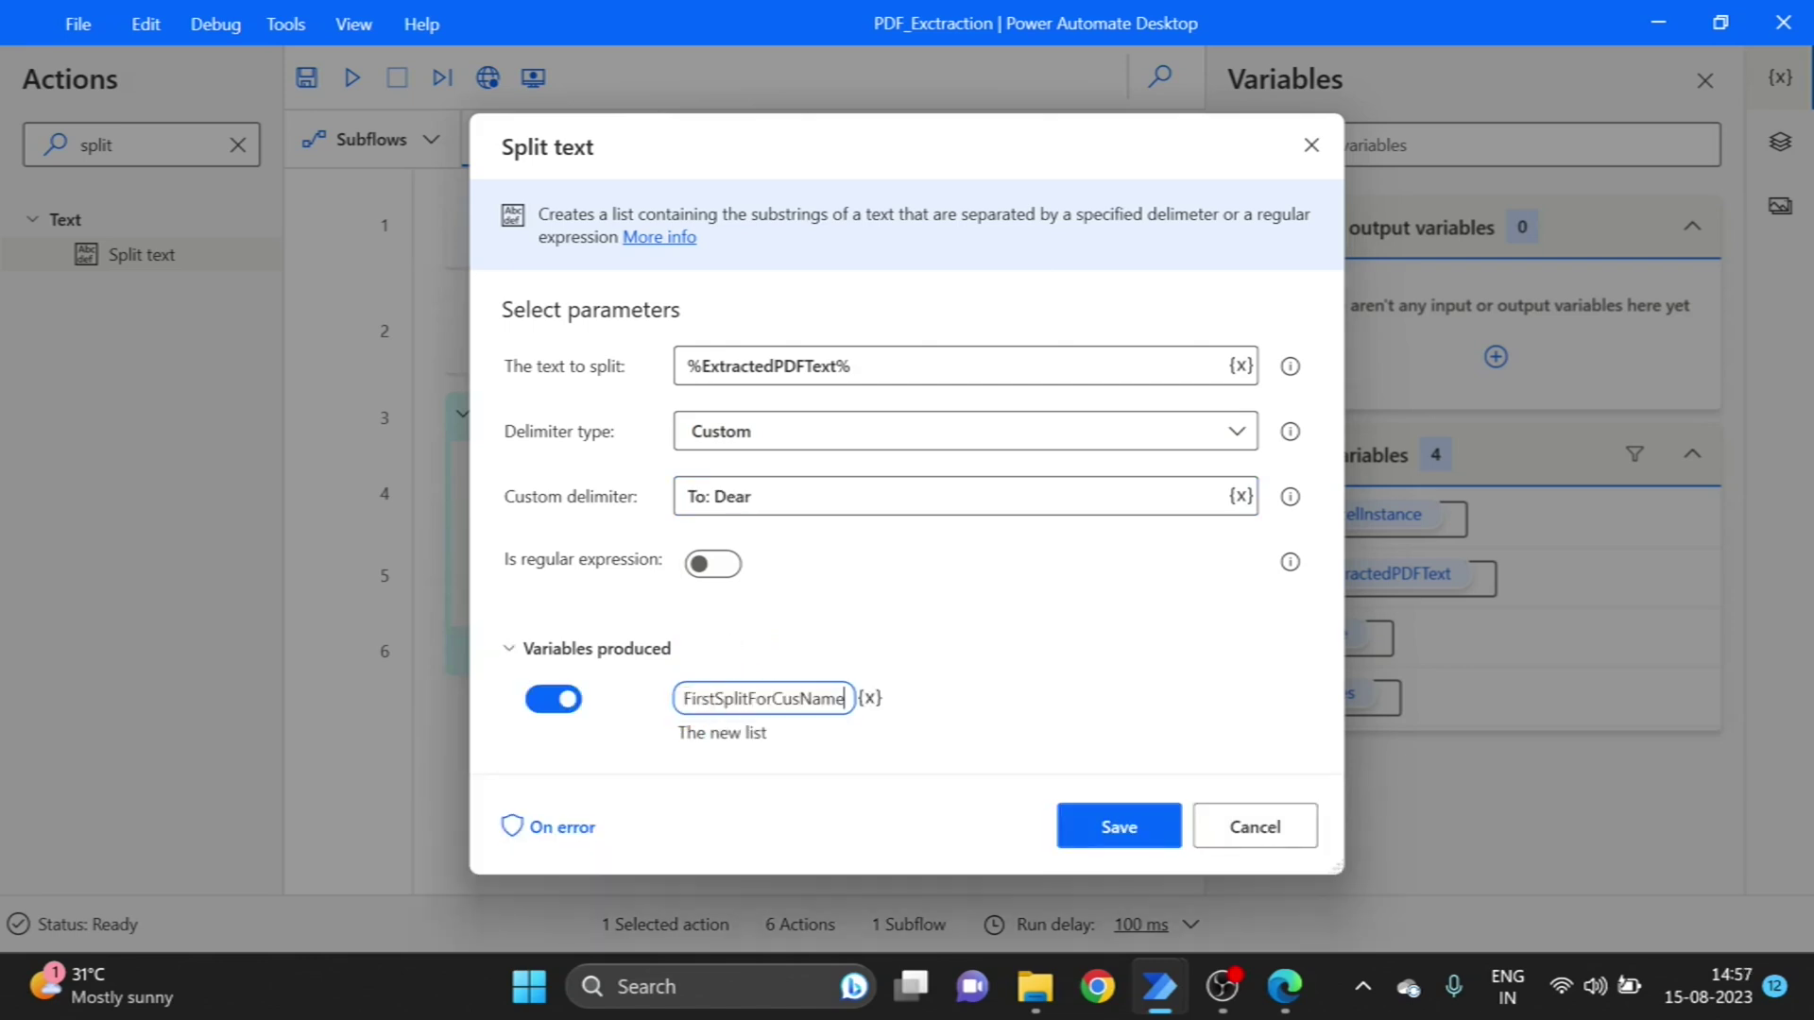
{"action": "left_click", "coordinate": [1133, 822]}
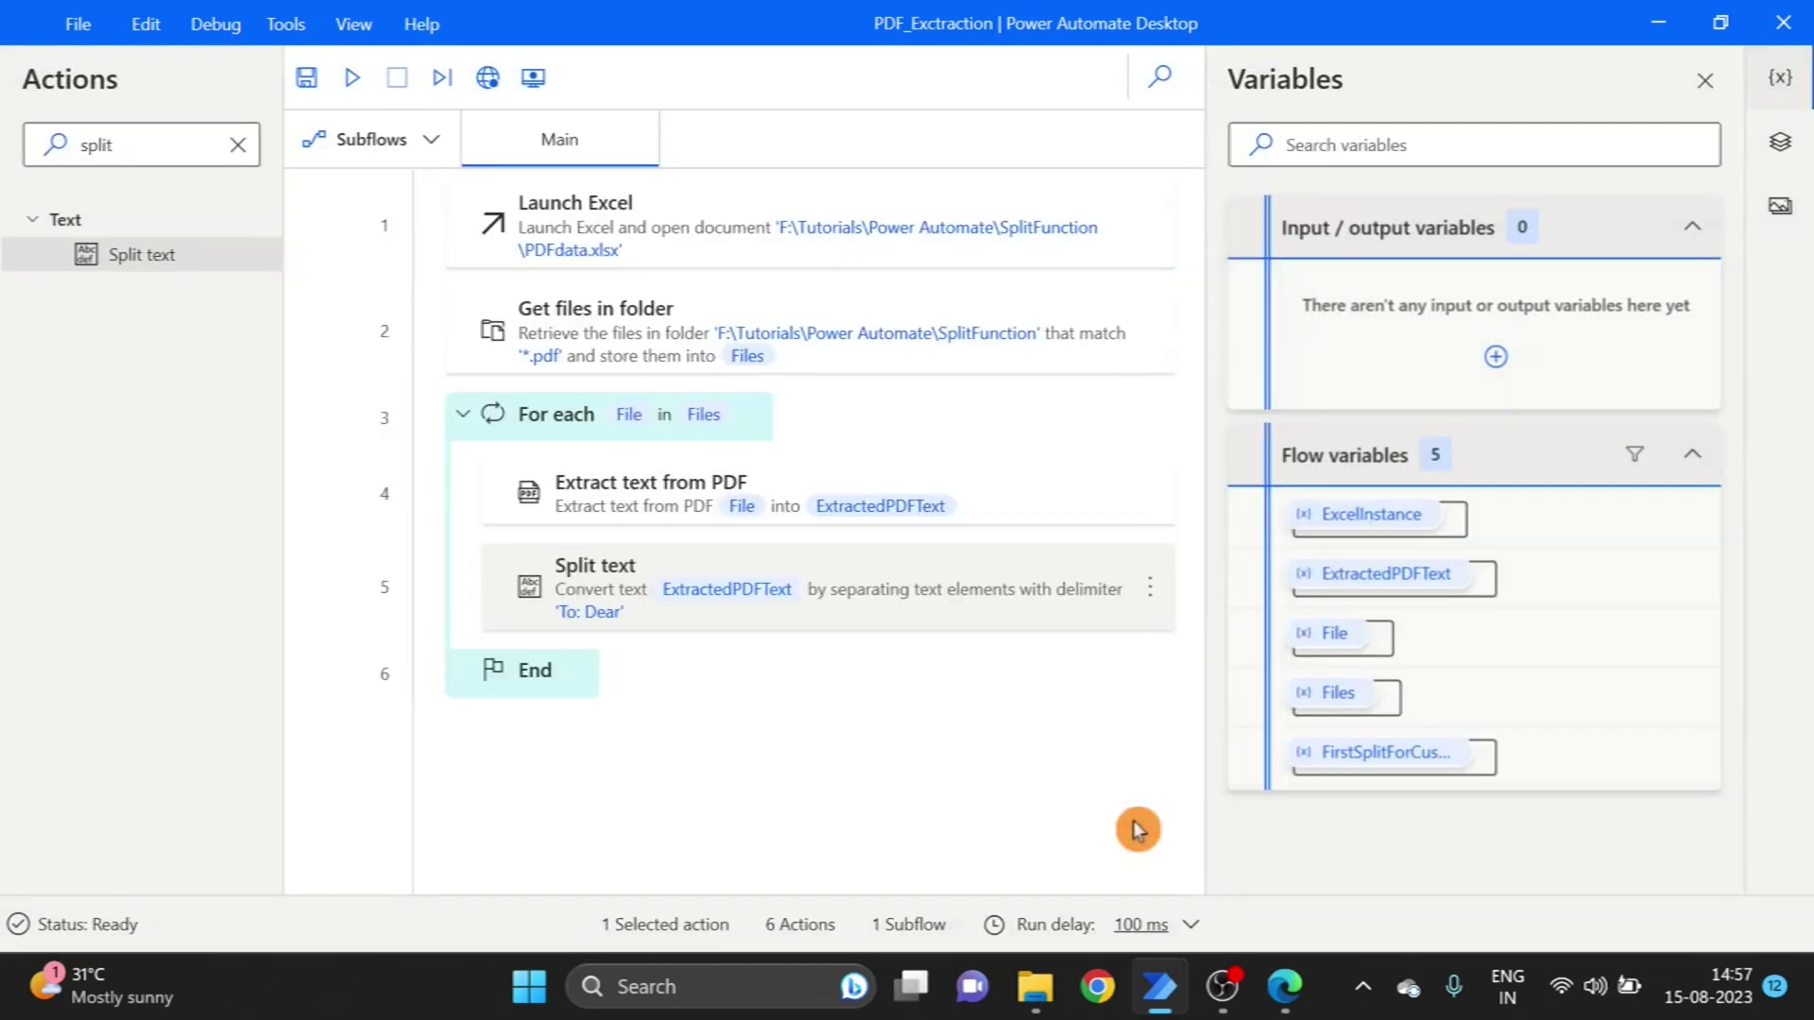
- Add a Set variable step assigning %FirstSplitForCusName[1]% to a variable named AfterFirstSplit
{"action": "left_click", "coordinate": [239, 148]}
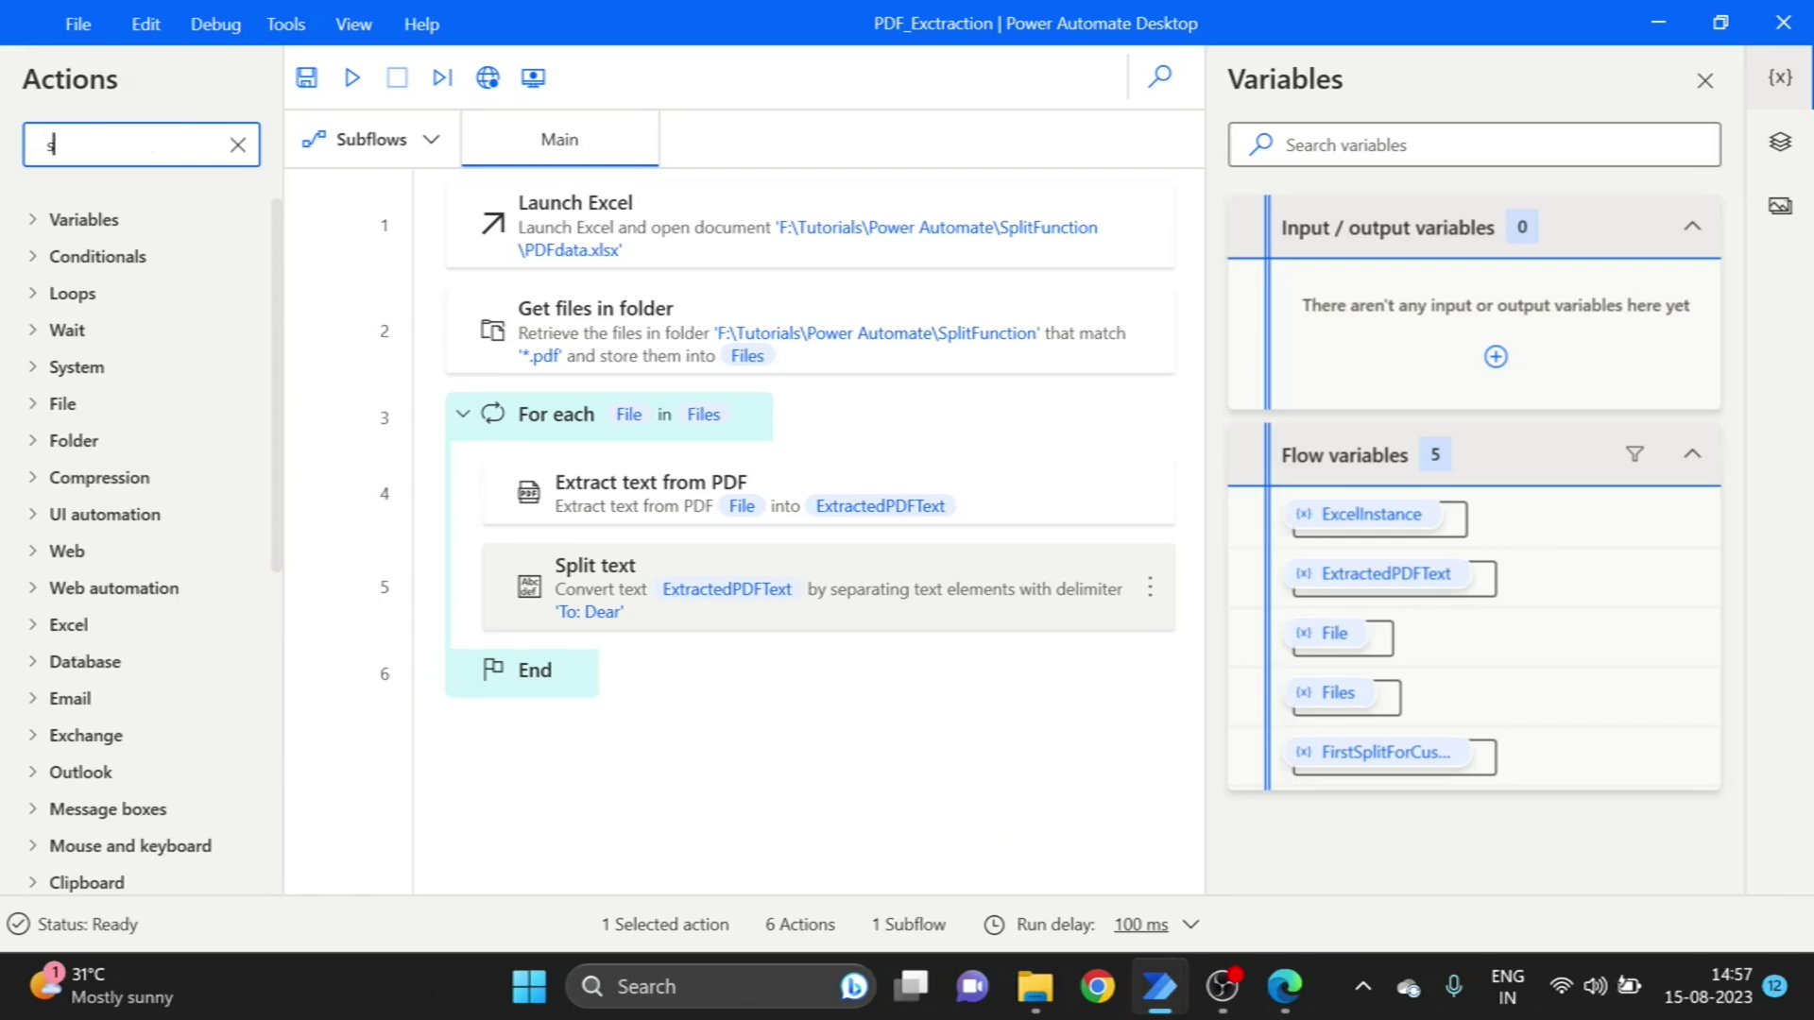
{"action": "type", "text": "set"}
{"action": "left_click_drag", "start_coordinate": [151, 254], "coordinate": [711, 658]}
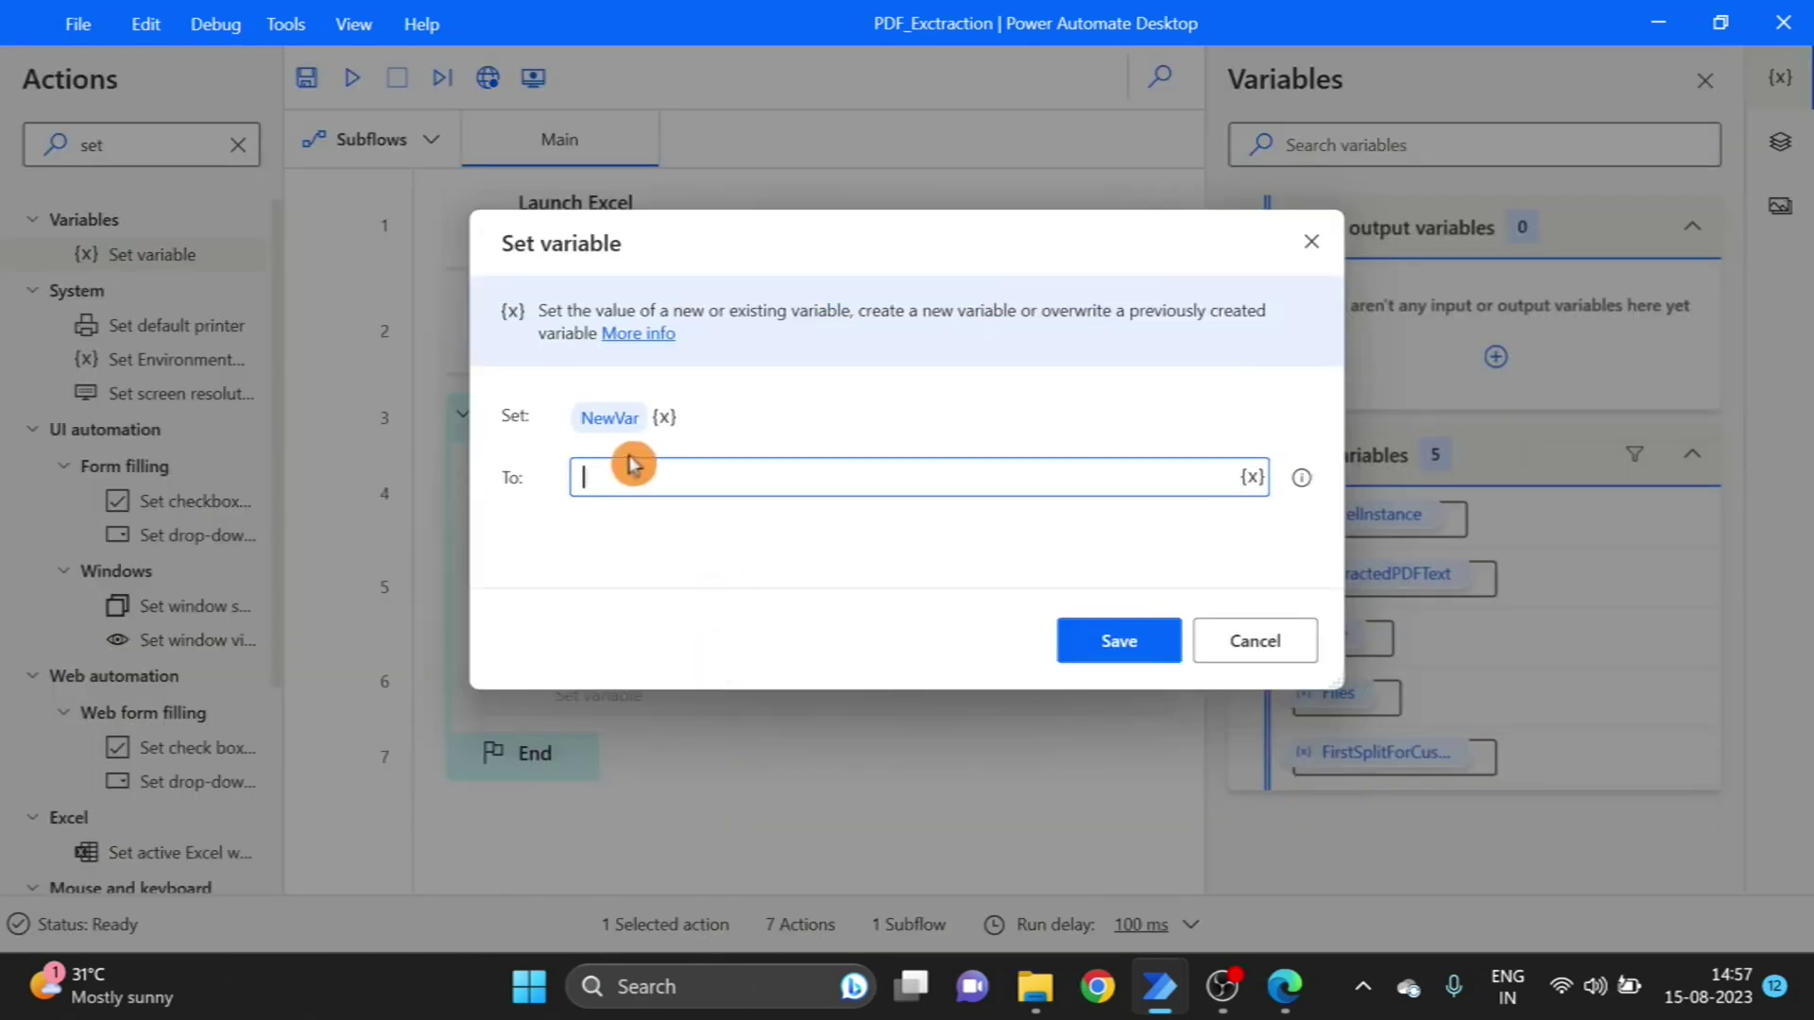
{"action": "left_click", "coordinate": [1257, 483]}
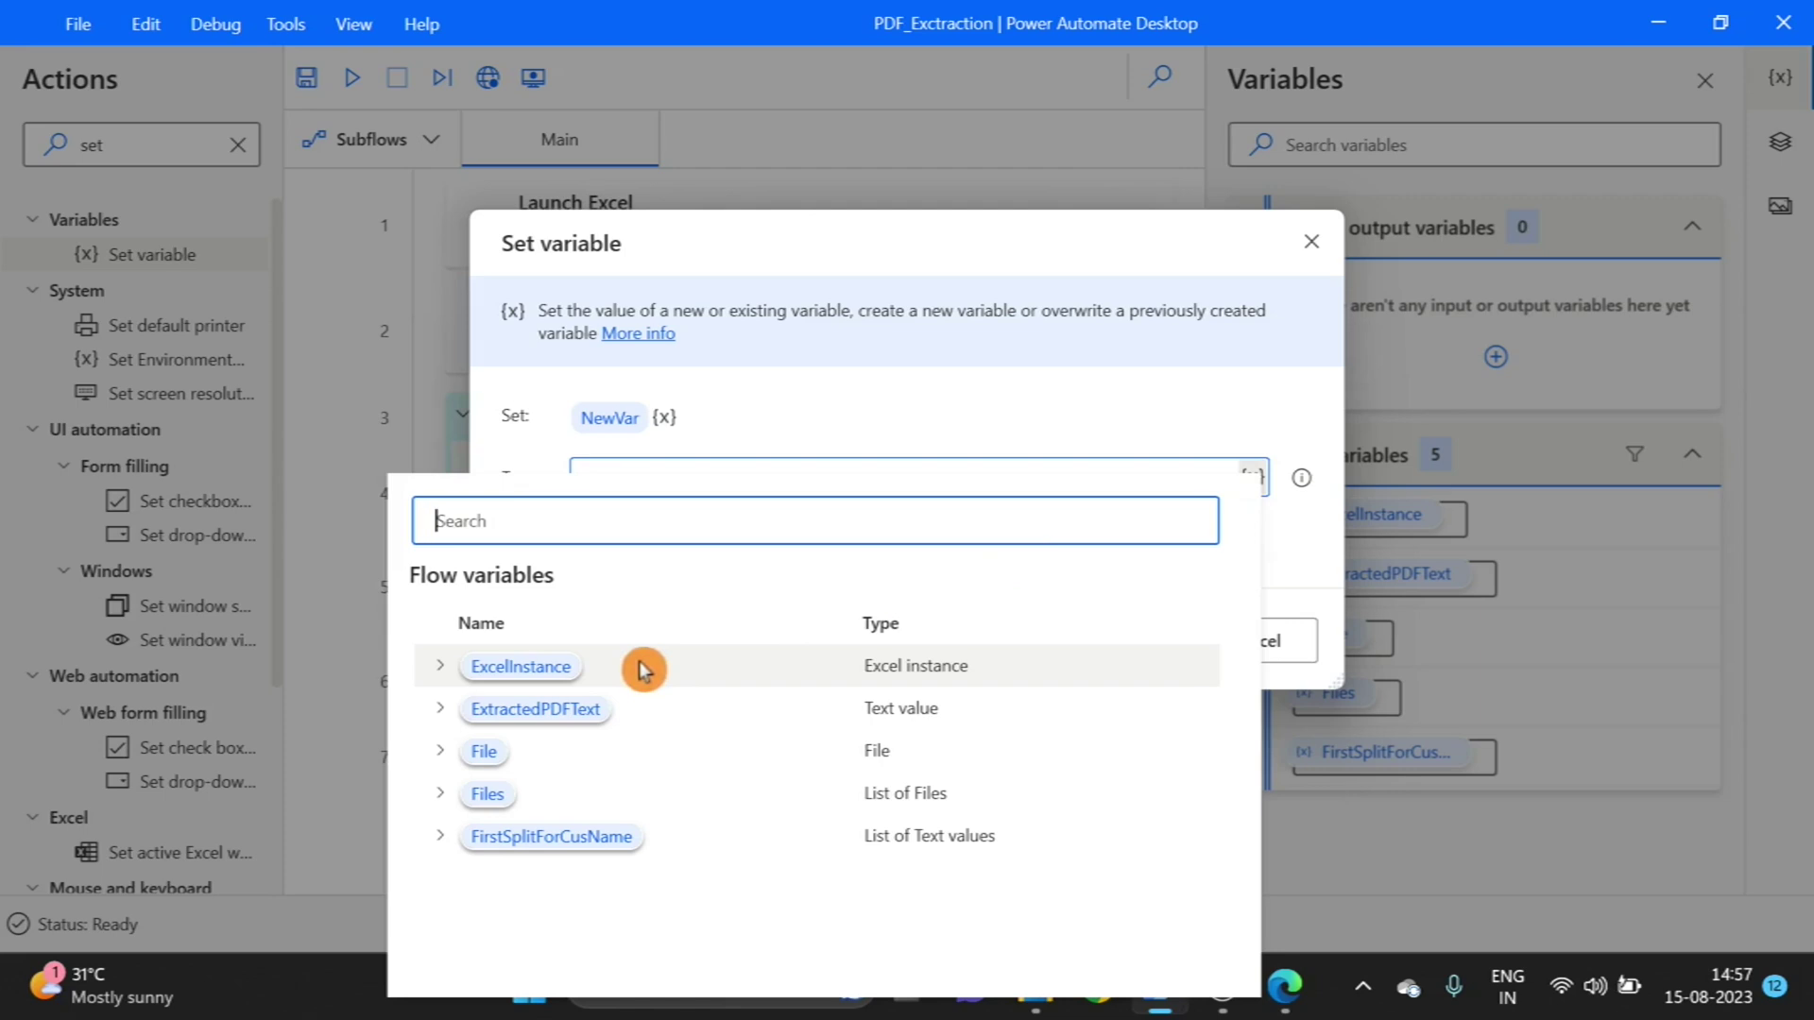
{"action": "double_click", "coordinate": [551, 839]}
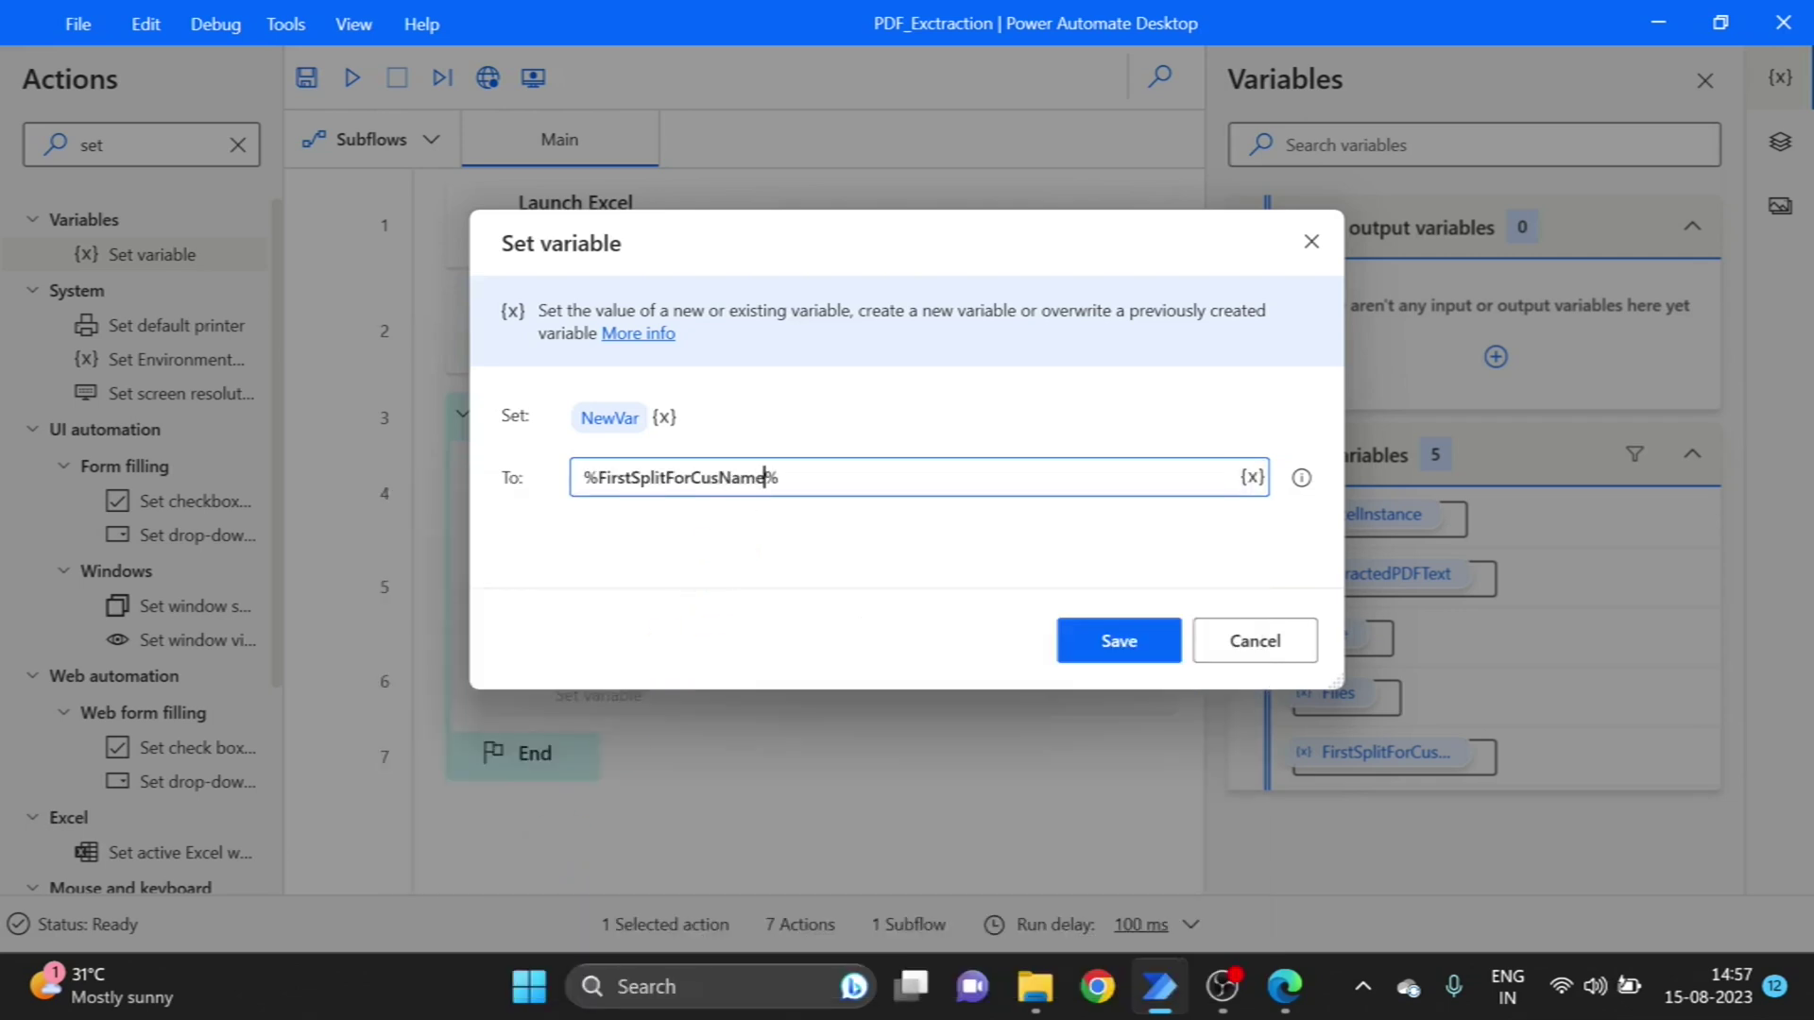
{"action": "type", "text": "[1]"}
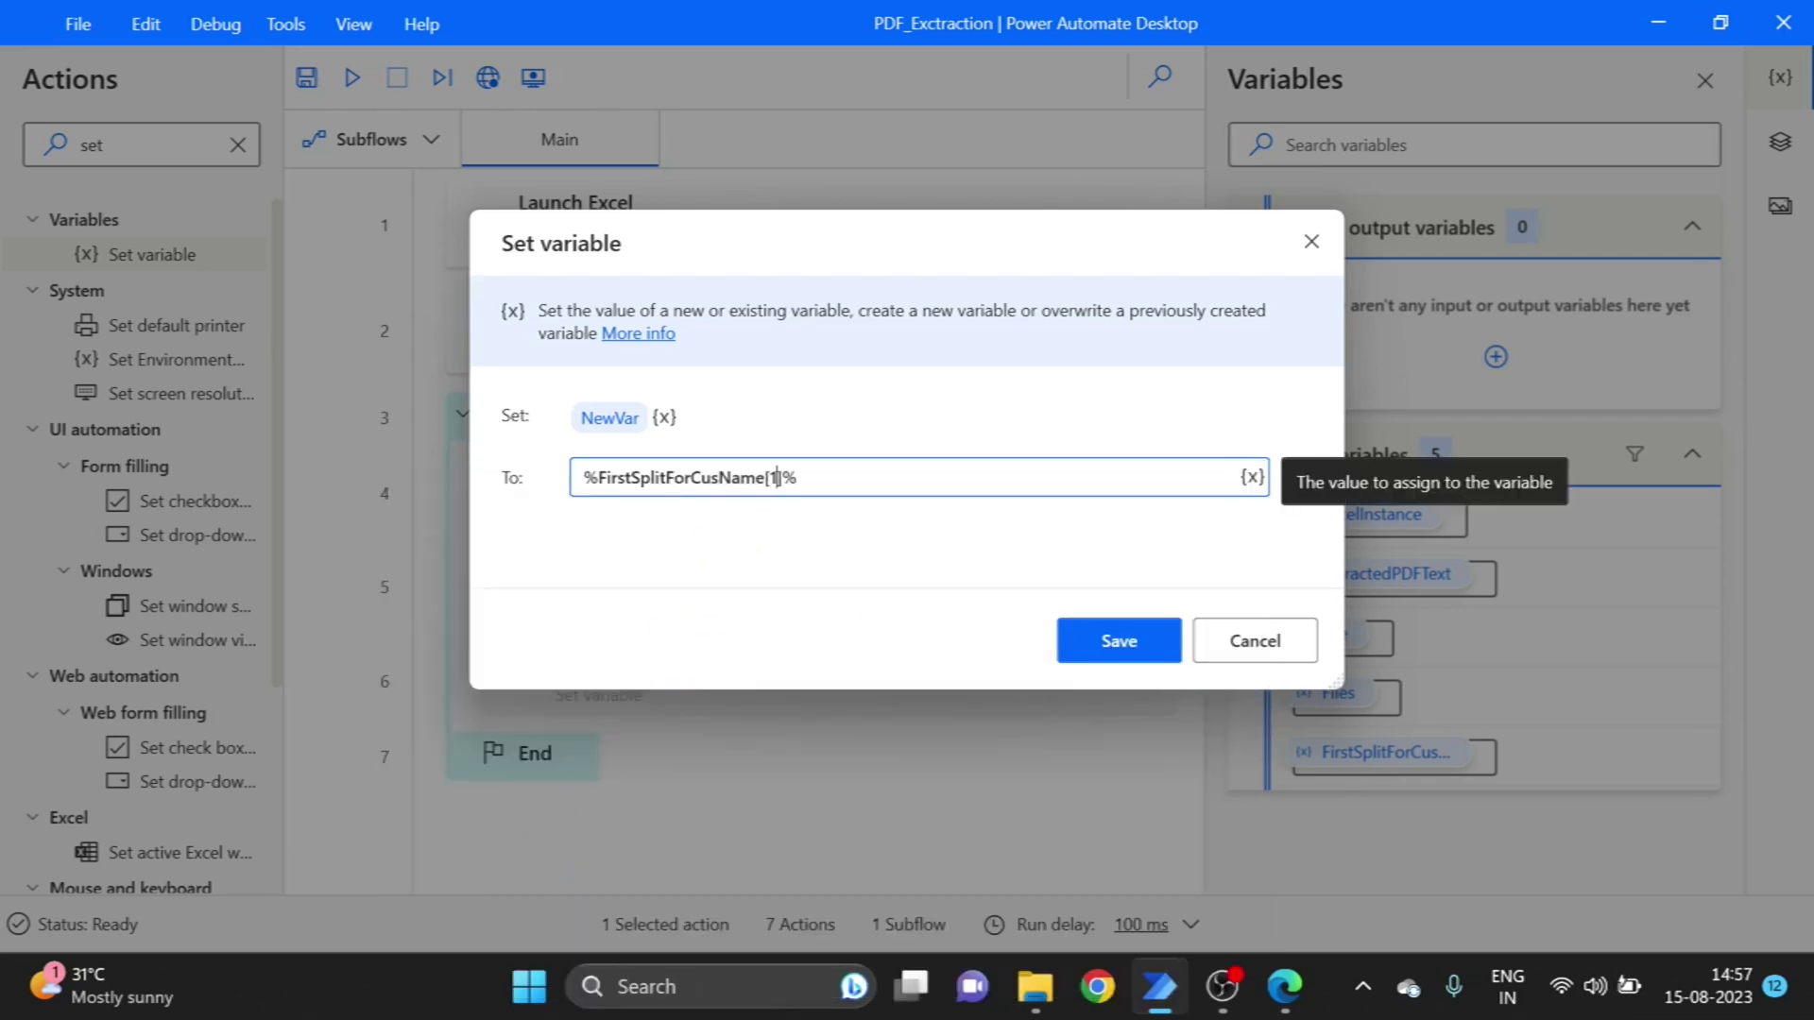
{"action": "left_click", "coordinate": [609, 417]}
{"action": "key", "text": "BackSpace"}
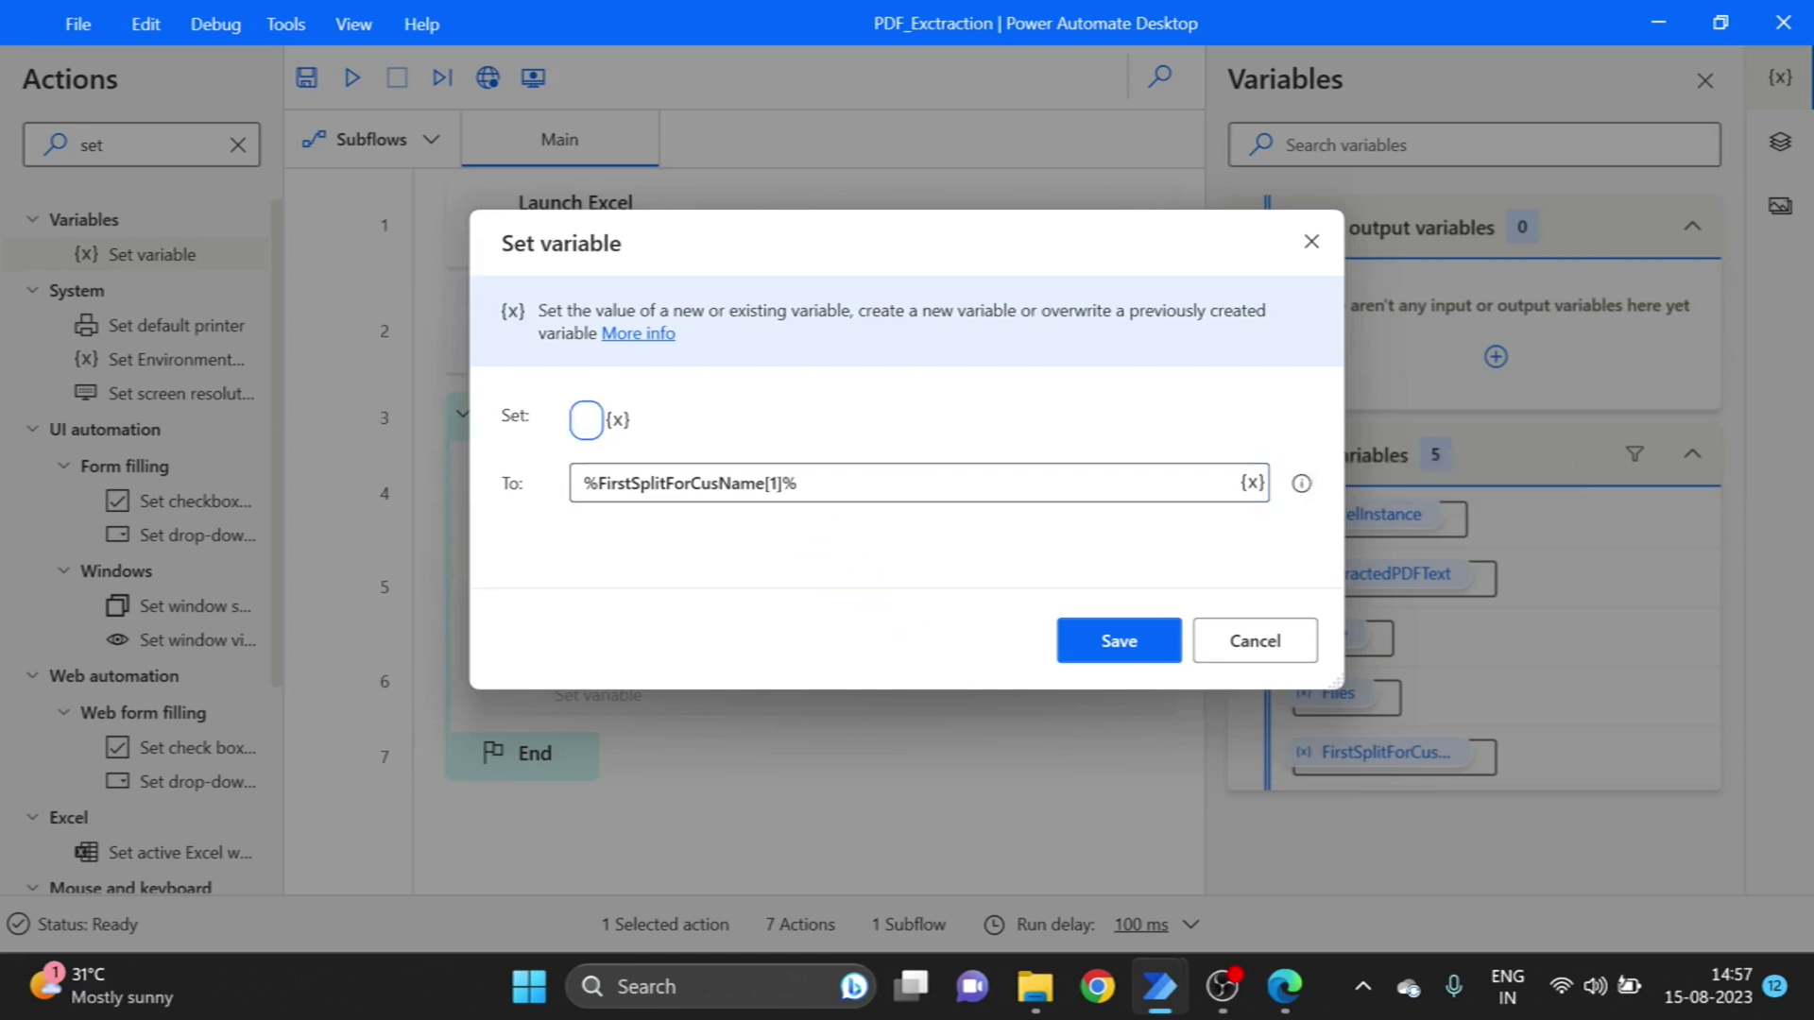
{"action": "type", "text": "AfterFirstSplit"}
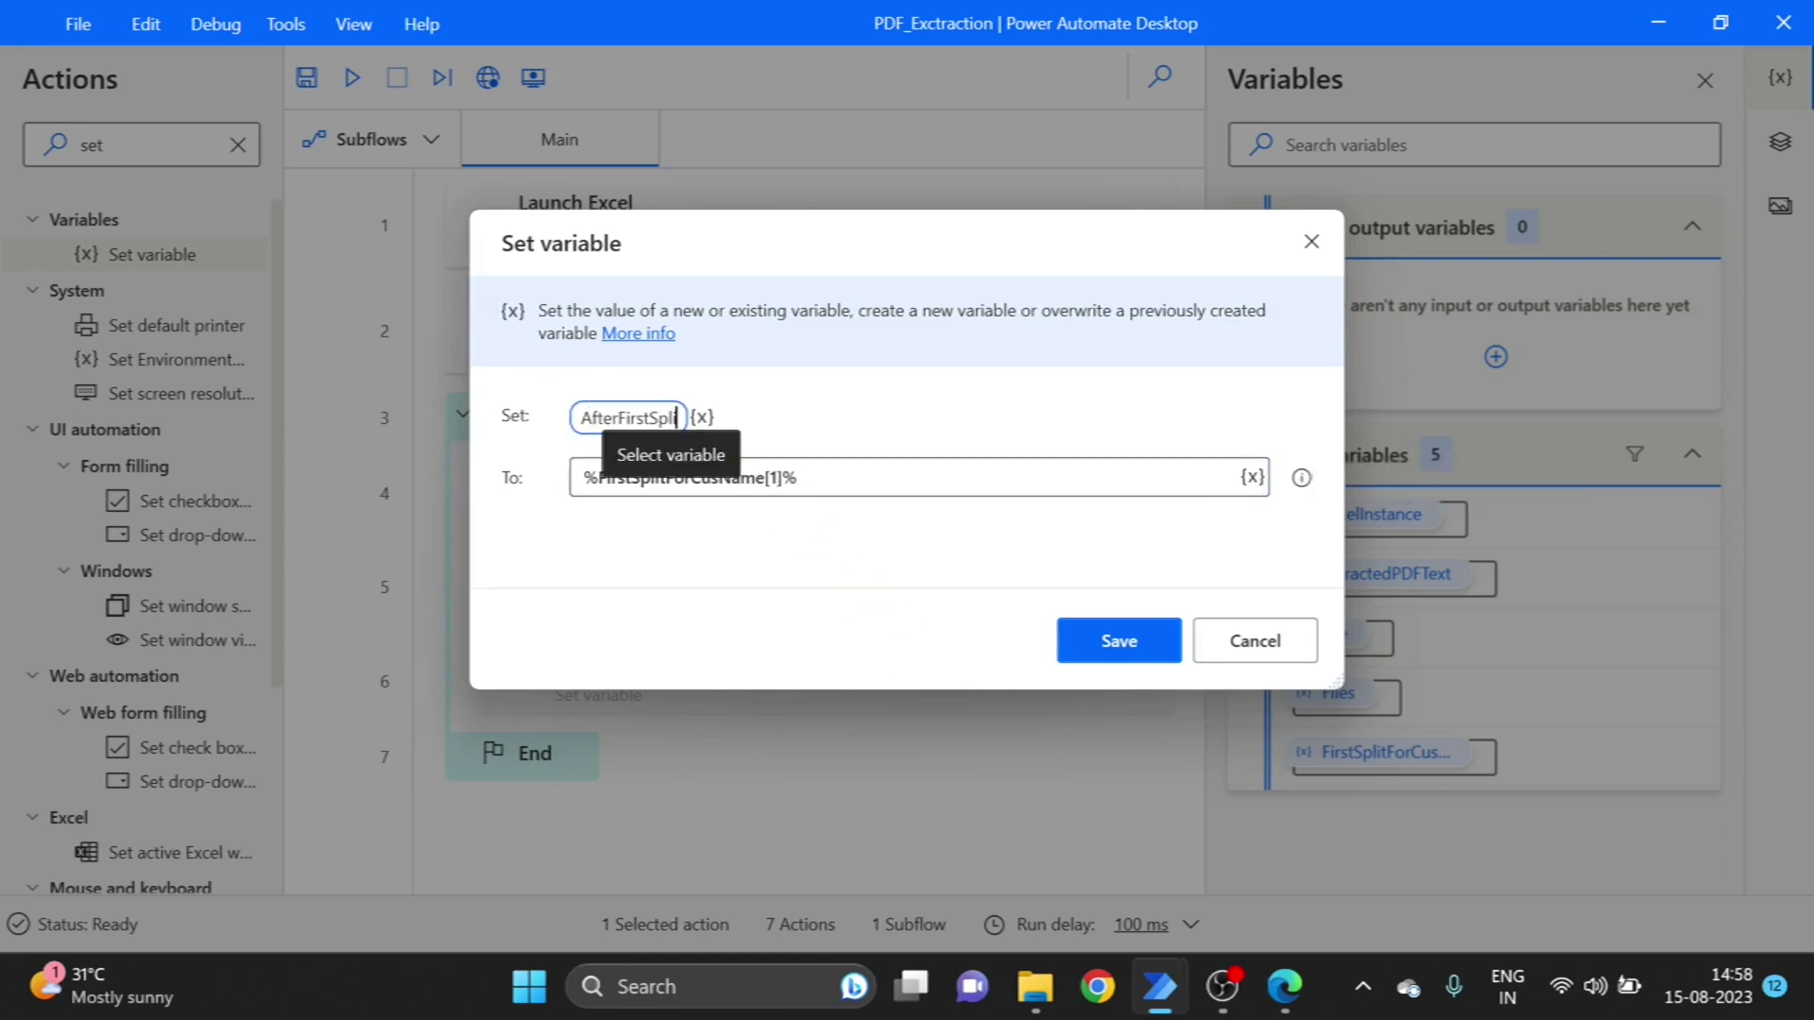